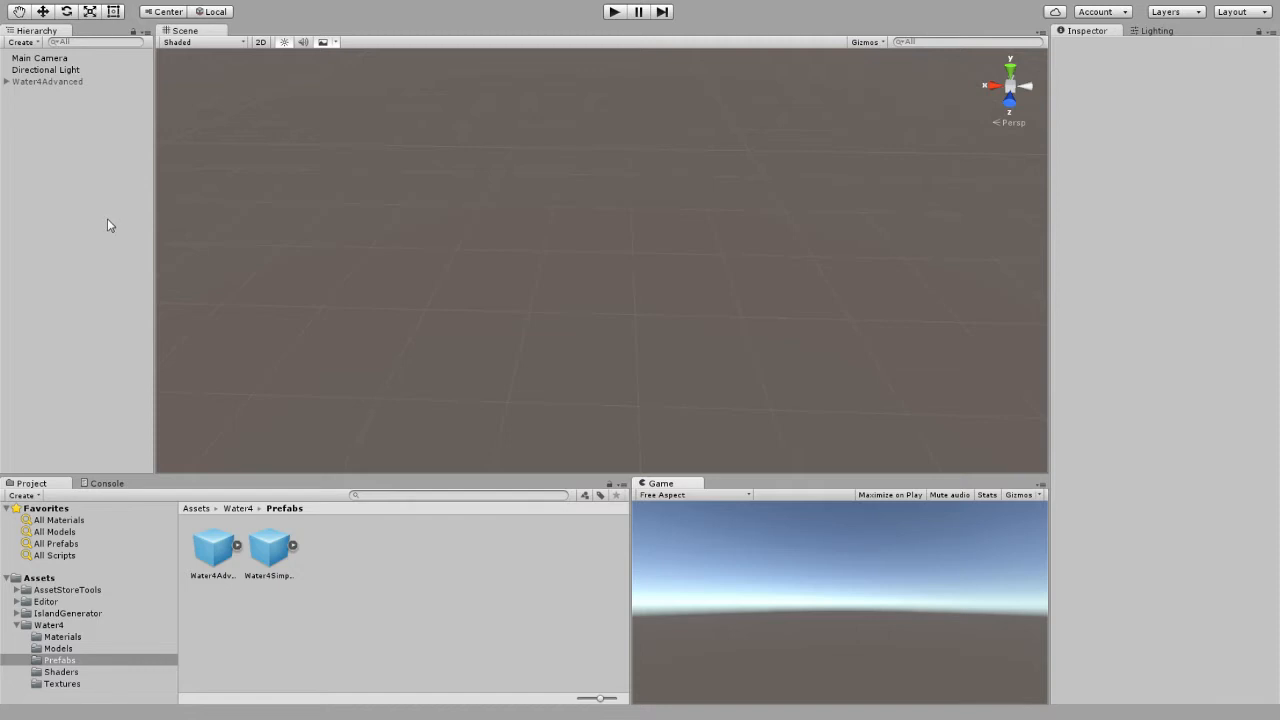
Enable the Water4Advanced object to preview the water plane, and disable it again.
{"action": "left_click", "coordinate": [47, 82]}
{"action": "left_click", "coordinate": [1080, 45]}
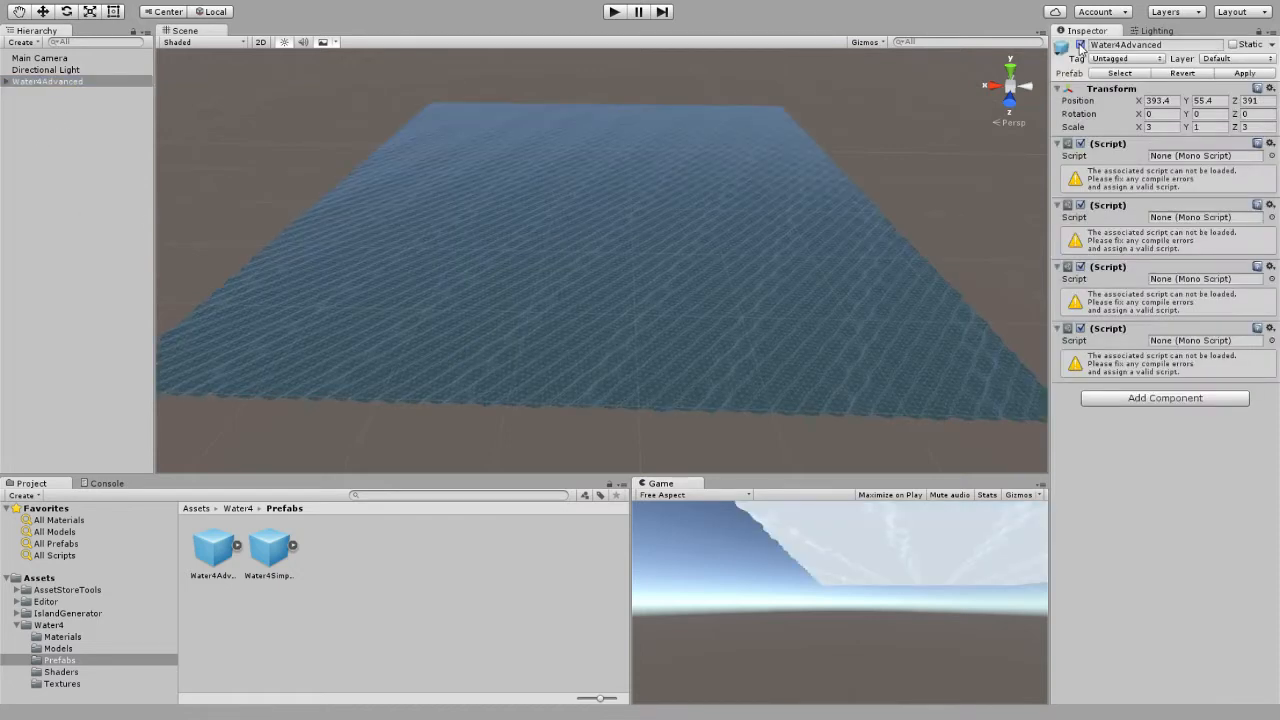
{"action": "left_click", "coordinate": [1080, 45]}
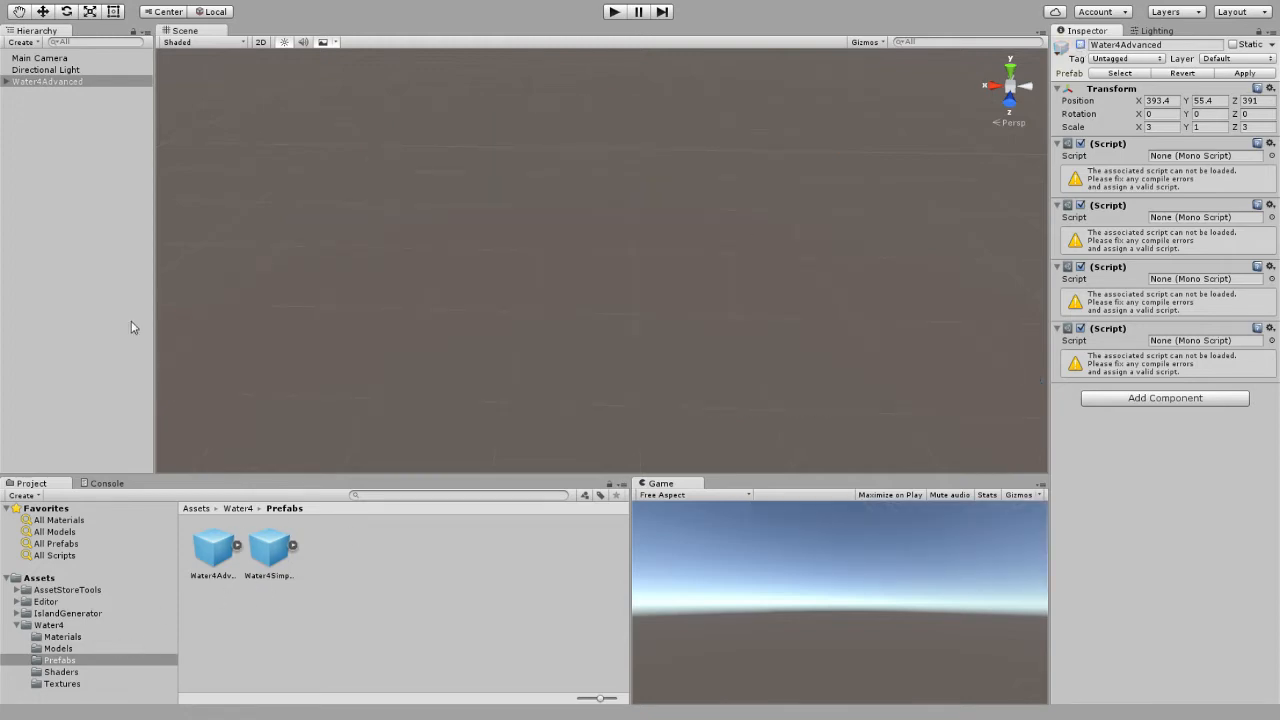
Add a new Terrain 3D object to the scene.
{"action": "left_click", "coordinate": [73, 236]}
{"action": "right_click", "coordinate": [69, 191]}
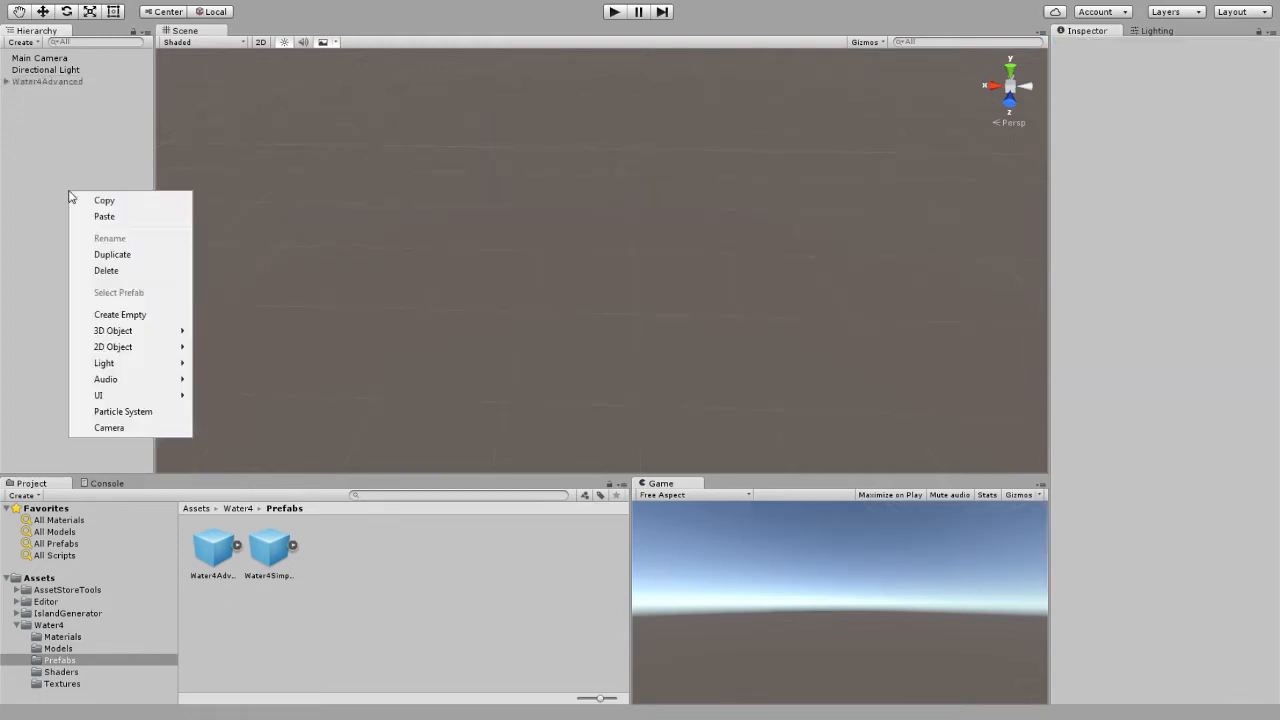
{"action": "mouse_move", "coordinate": [140, 330]}
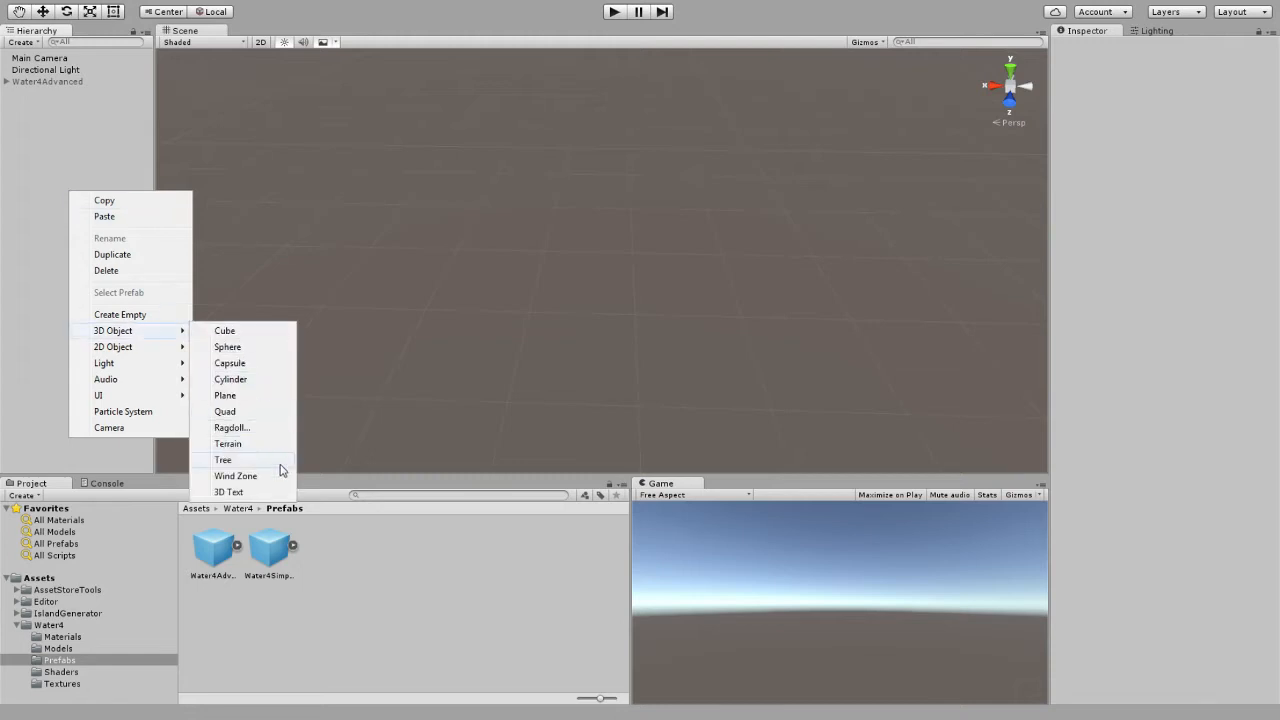
{"action": "left_click", "coordinate": [252, 445]}
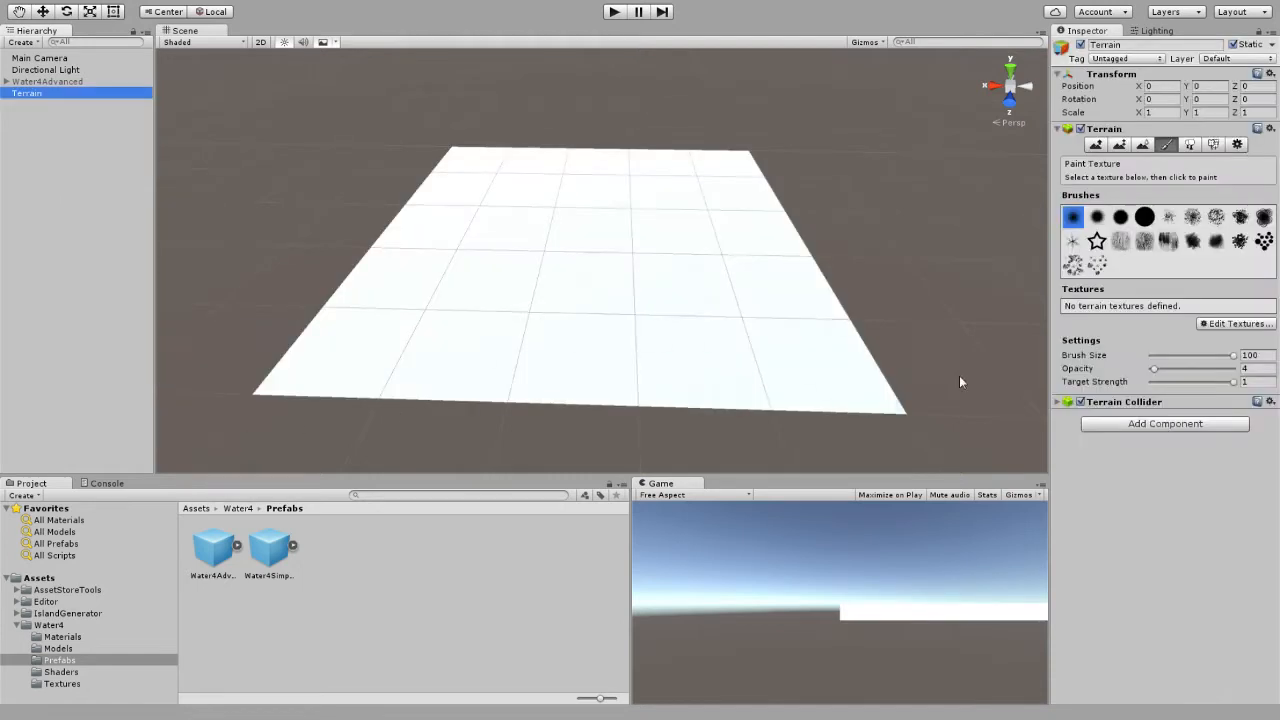
Add SandAlbedo as the terrain's first paint texture, keeping the default tiling size.
{"action": "left_click", "coordinate": [1190, 144]}
{"action": "left_click", "coordinate": [1166, 144]}
{"action": "left_click", "coordinate": [1239, 323]}
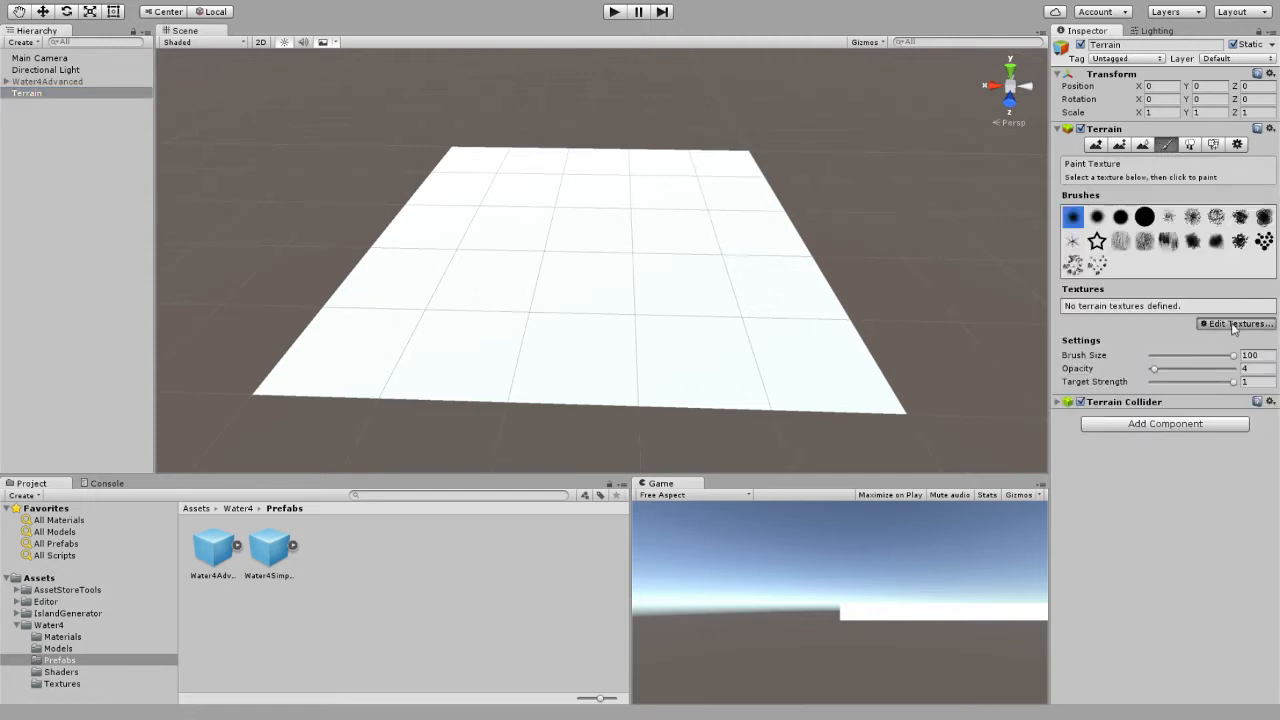
{"action": "left_click", "coordinate": [1245, 327]}
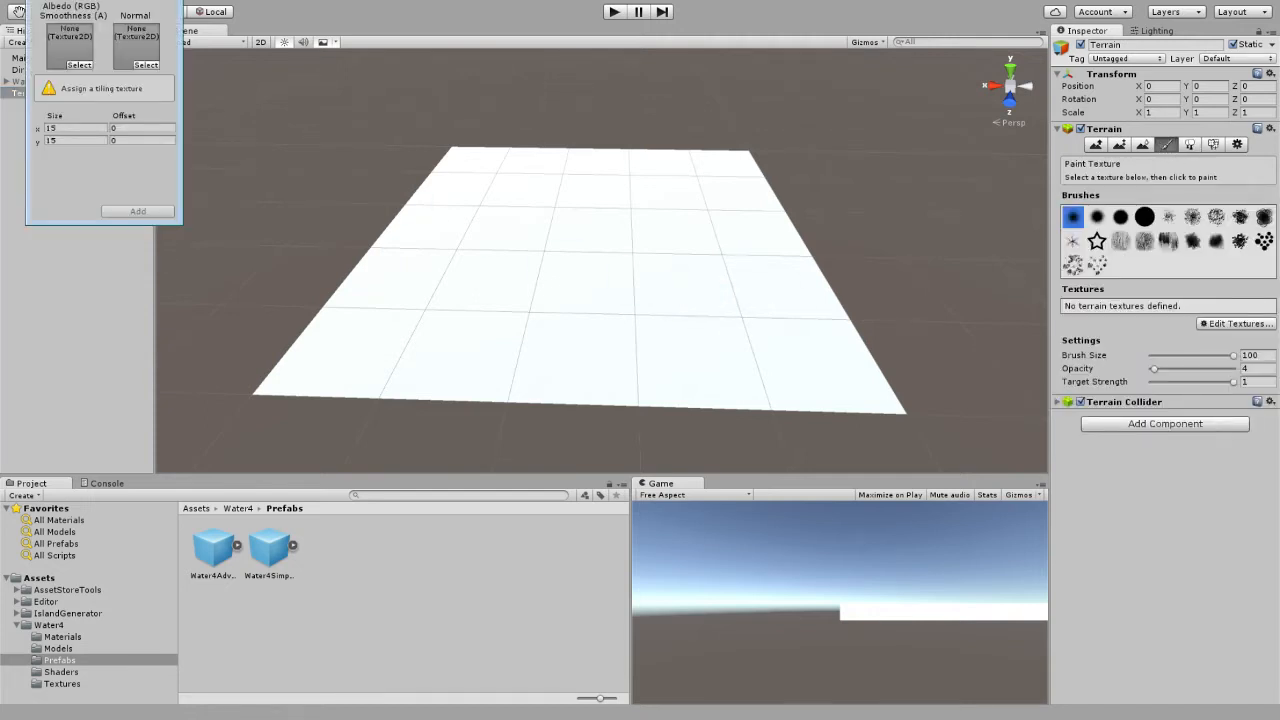
{"action": "left_click", "coordinate": [79, 65]}
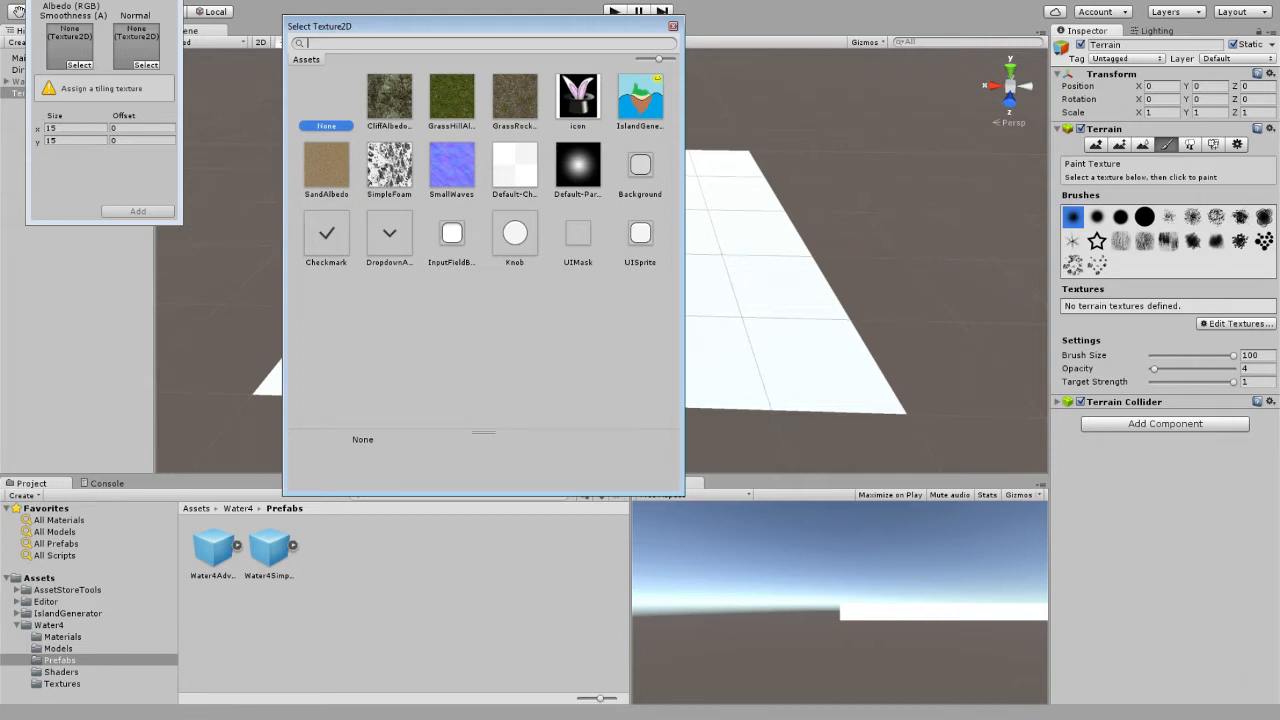
{"action": "double_click", "coordinate": [326, 164]}
{"action": "left_click", "coordinate": [150, 211]}
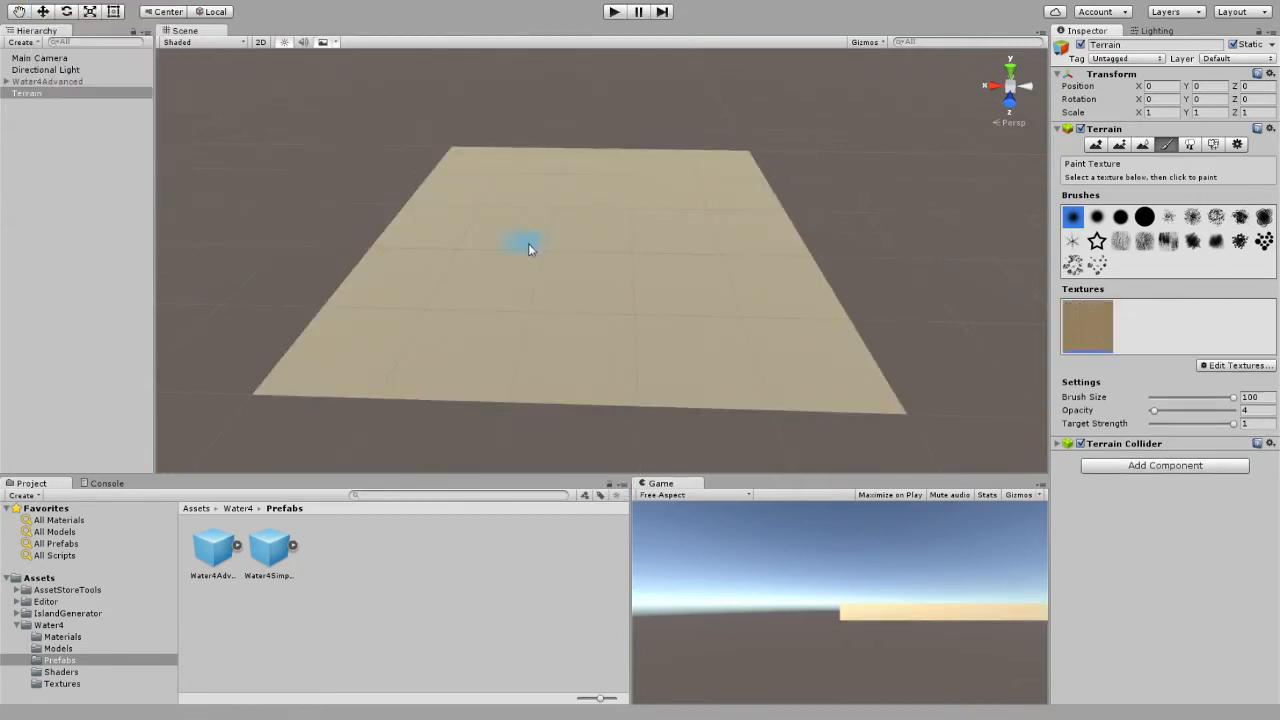
Add the Island Generator component to the terrain and switch the terrain tool to Raise / Lower Terrain.
{"action": "left_click_drag", "start_coordinate": [530, 248], "coordinate": [656, 247], "text": "alt"}
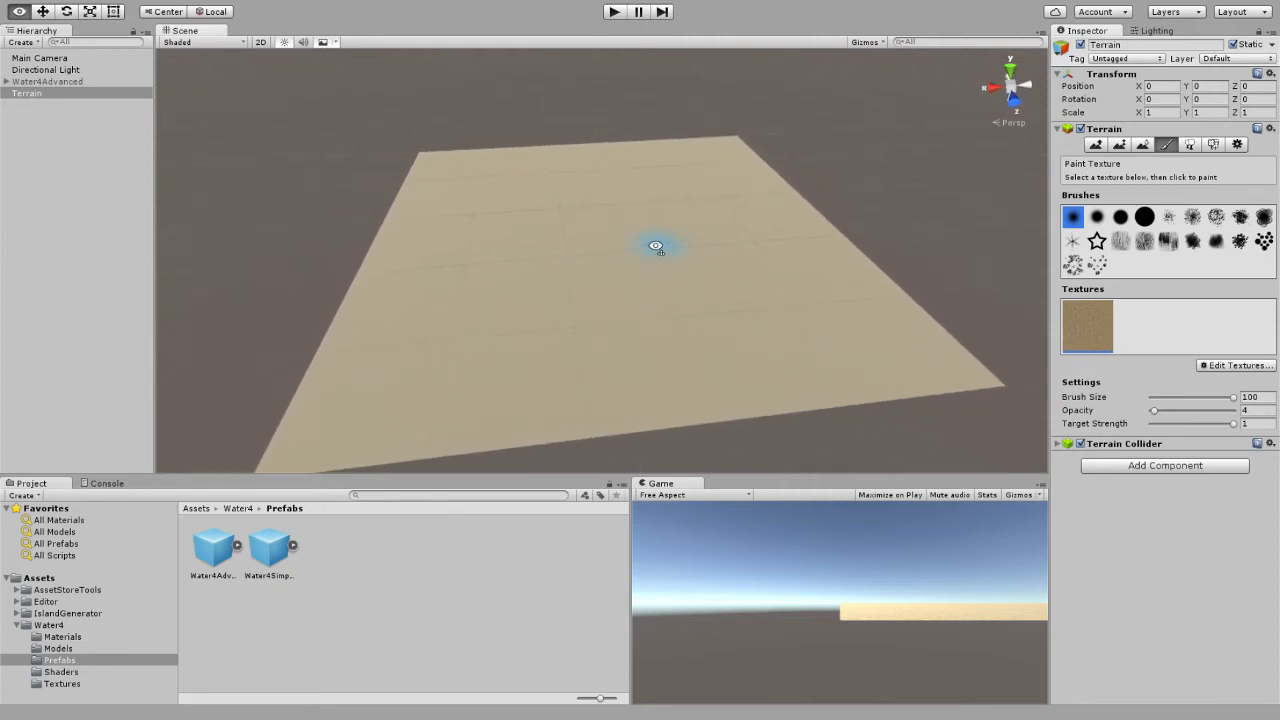
{"action": "left_click", "coordinate": [1135, 467]}
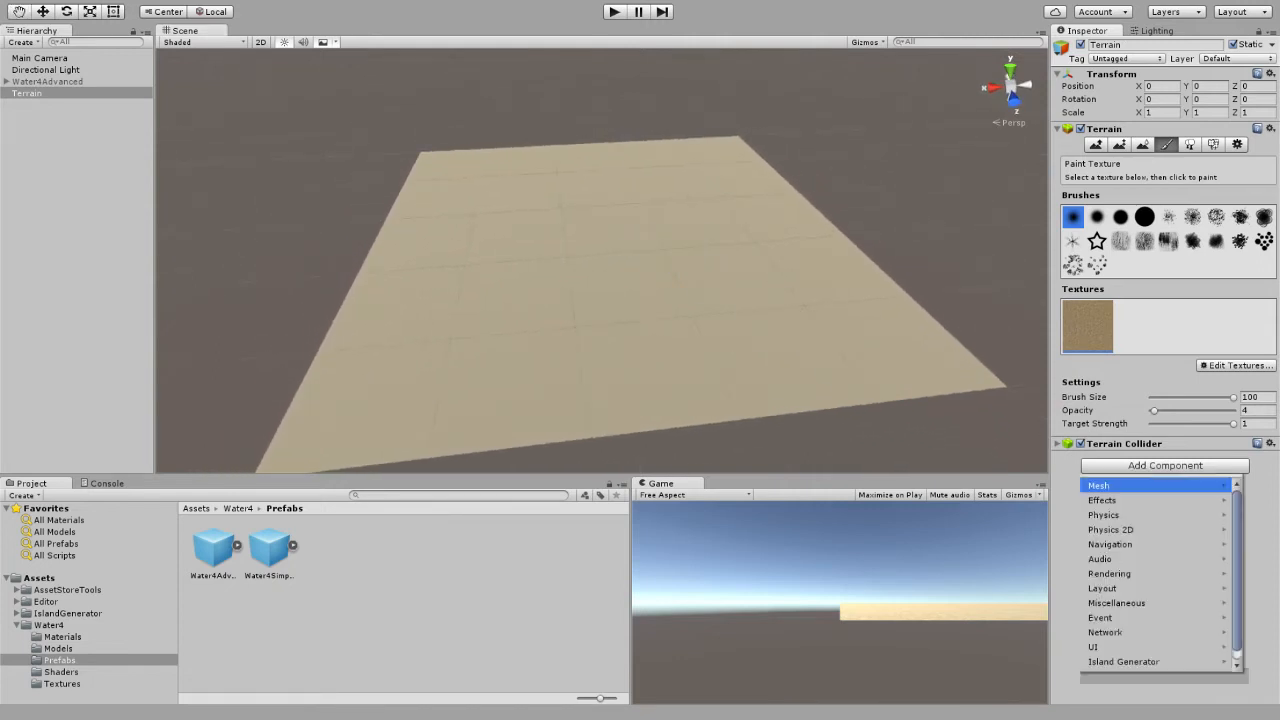
{"action": "left_click", "coordinate": [1124, 662]}
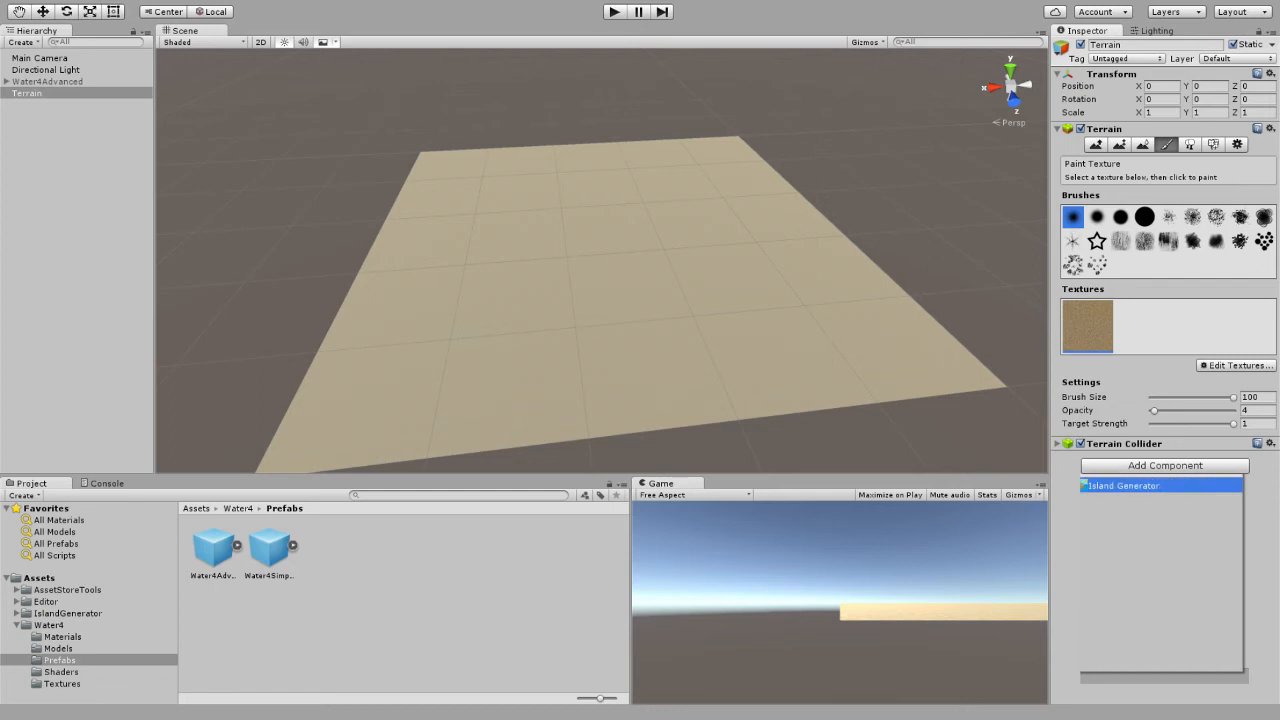
{"action": "left_click", "coordinate": [1135, 487]}
{"action": "left_click", "coordinate": [1096, 145]}
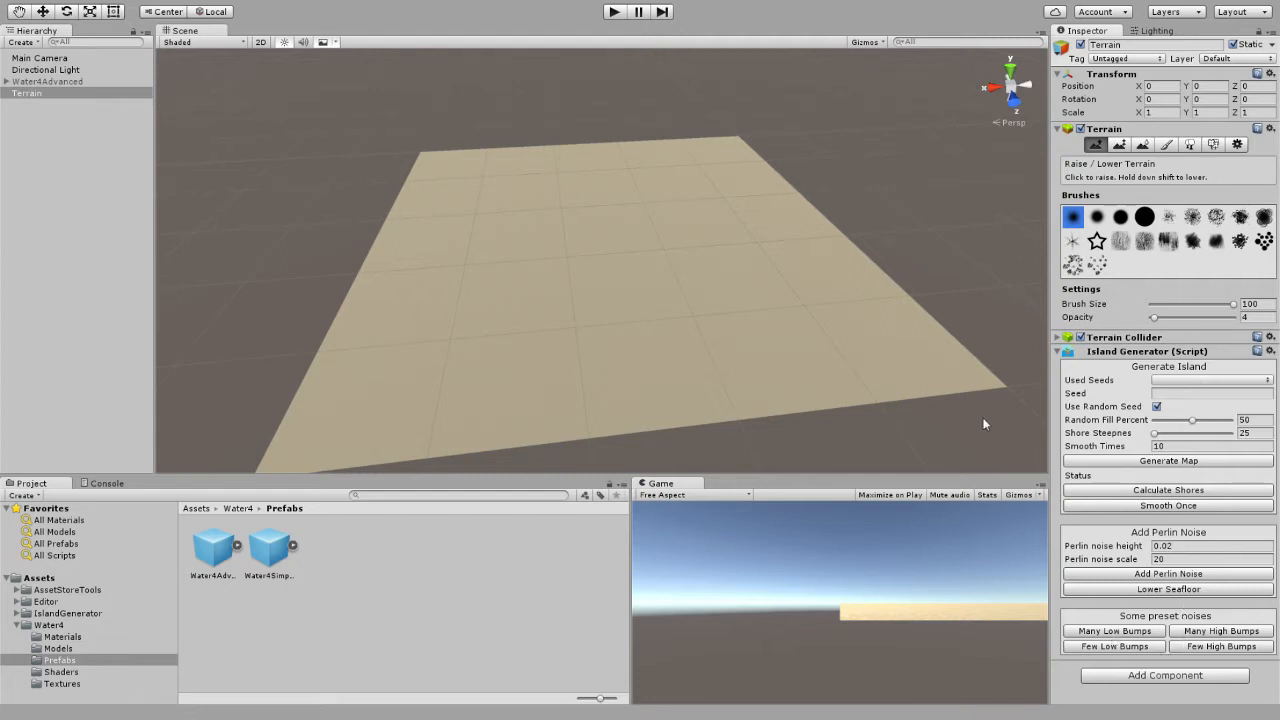
Generate an island map from a random seed and regenerate it repeatedly to produce several different layouts.
{"action": "left_click", "coordinate": [1179, 462]}
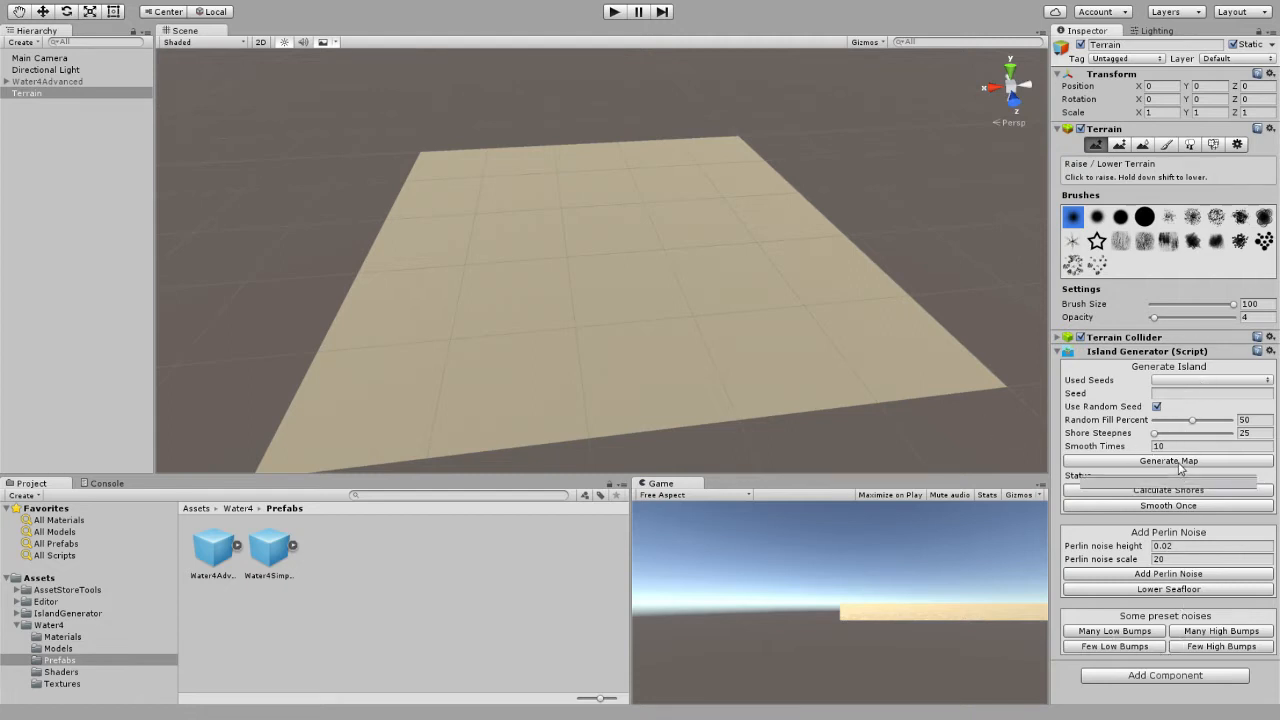
{"action": "mouse_move", "coordinate": [960, 438]}
{"action": "left_mouse_down", "text": "alt"}
{"action": "mouse_move", "coordinate": [883, 340]}
{"action": "mouse_move", "coordinate": [834, 334]}
{"action": "mouse_move", "coordinate": [816, 346]}
{"action": "mouse_move", "coordinate": [806, 369]}
{"action": "mouse_move", "coordinate": [877, 396]}
{"action": "left_mouse_up", "text": "alt"}
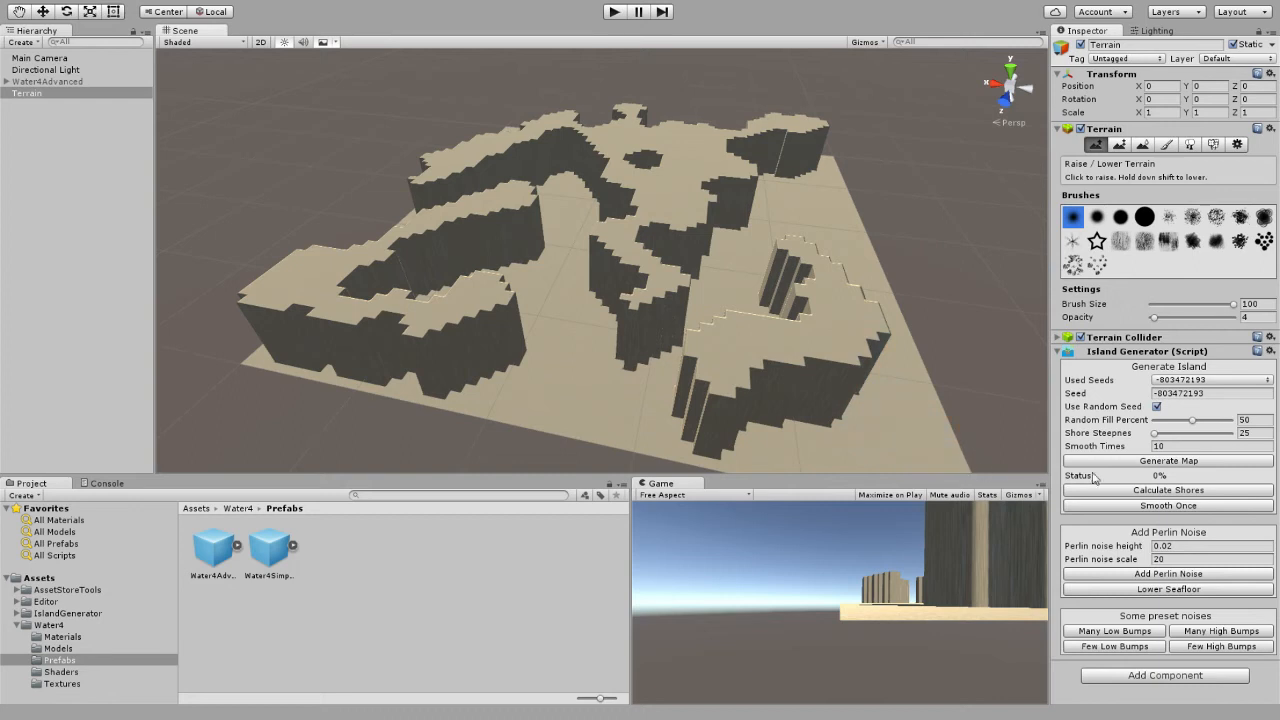
{"action": "left_click", "coordinate": [1140, 462]}
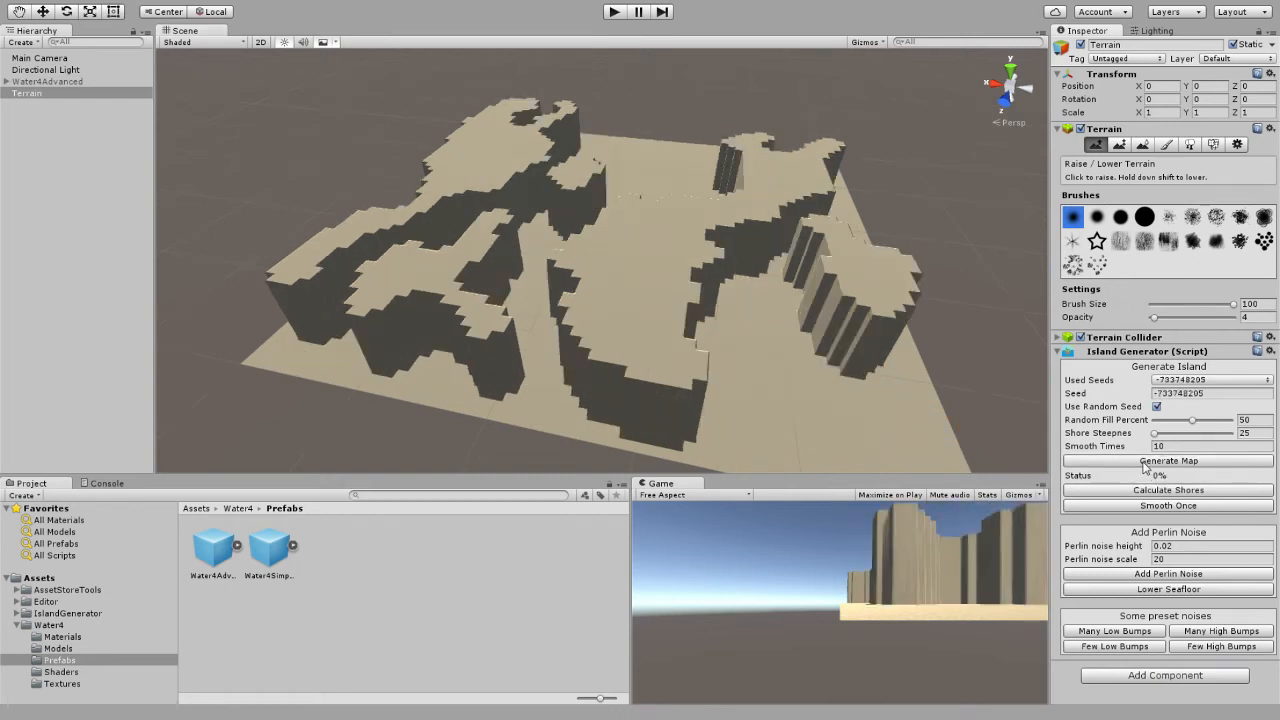
{"action": "left_click", "coordinate": [1144, 462]}
{"action": "left_click", "coordinate": [1144, 462]}
{"action": "left_click", "coordinate": [1144, 462]}
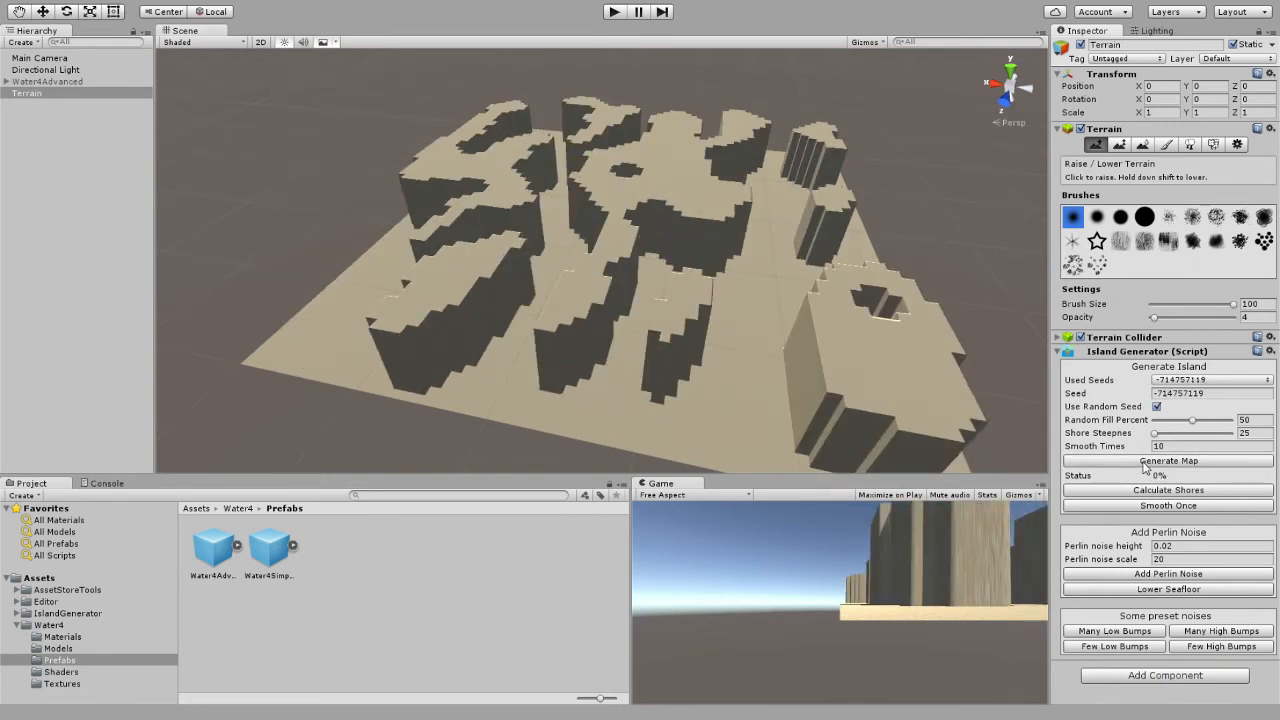
{"action": "left_click", "coordinate": [1144, 462]}
{"action": "left_click", "coordinate": [1144, 462]}
{"action": "left_click", "coordinate": [1144, 462]}
{"action": "left_click", "coordinate": [1144, 462]}
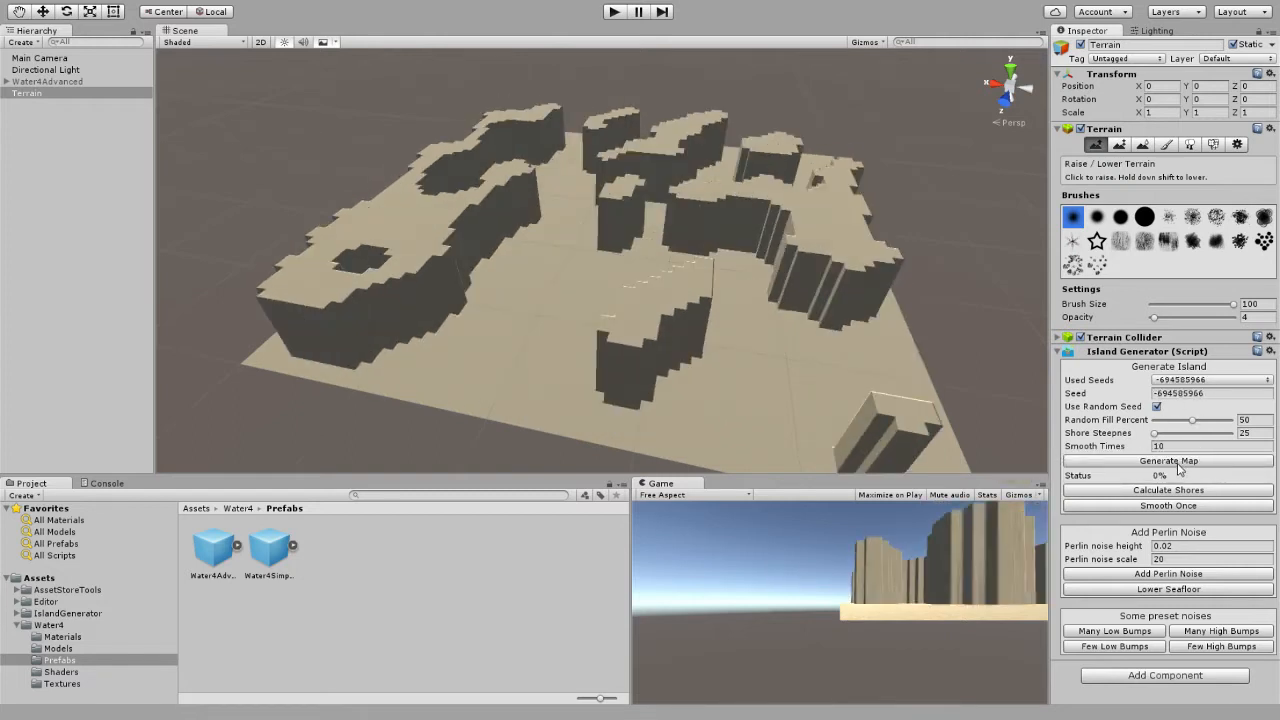
Choose the used seed -714757119, turn off the random seed option, and regenerate the map from it.
{"action": "left_click", "coordinate": [1206, 384]}
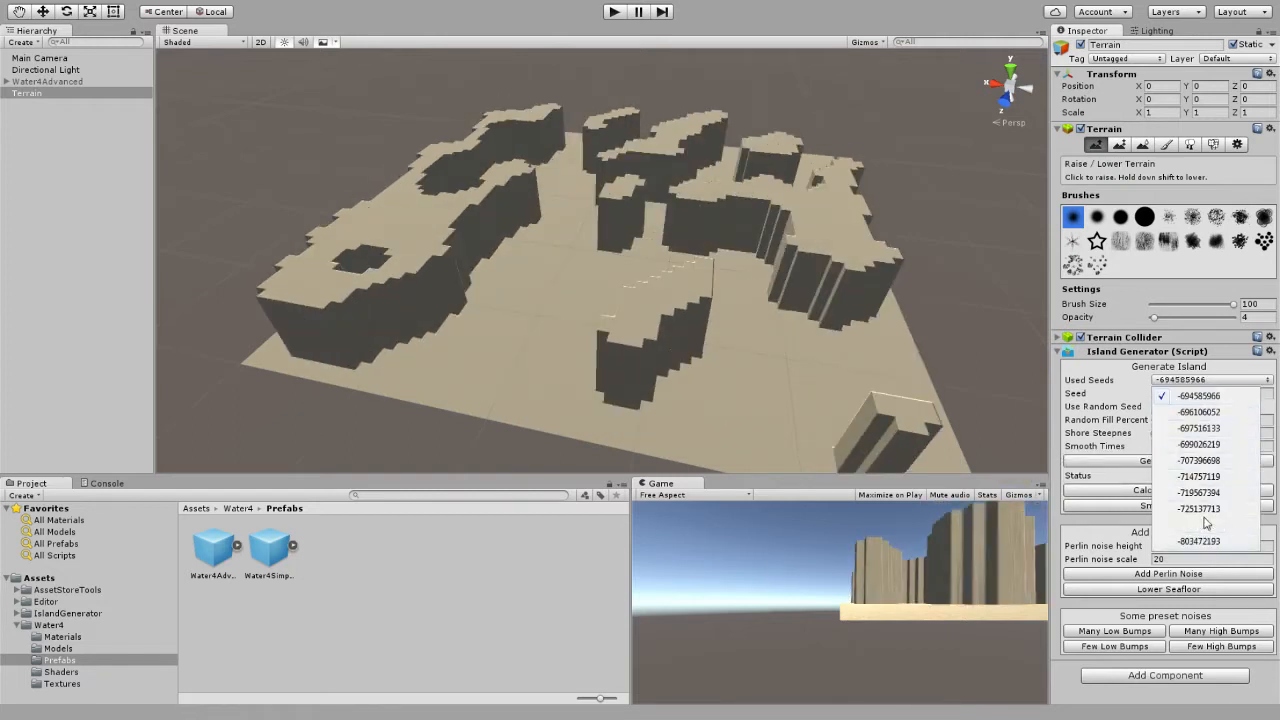
{"action": "left_click", "coordinate": [1200, 479]}
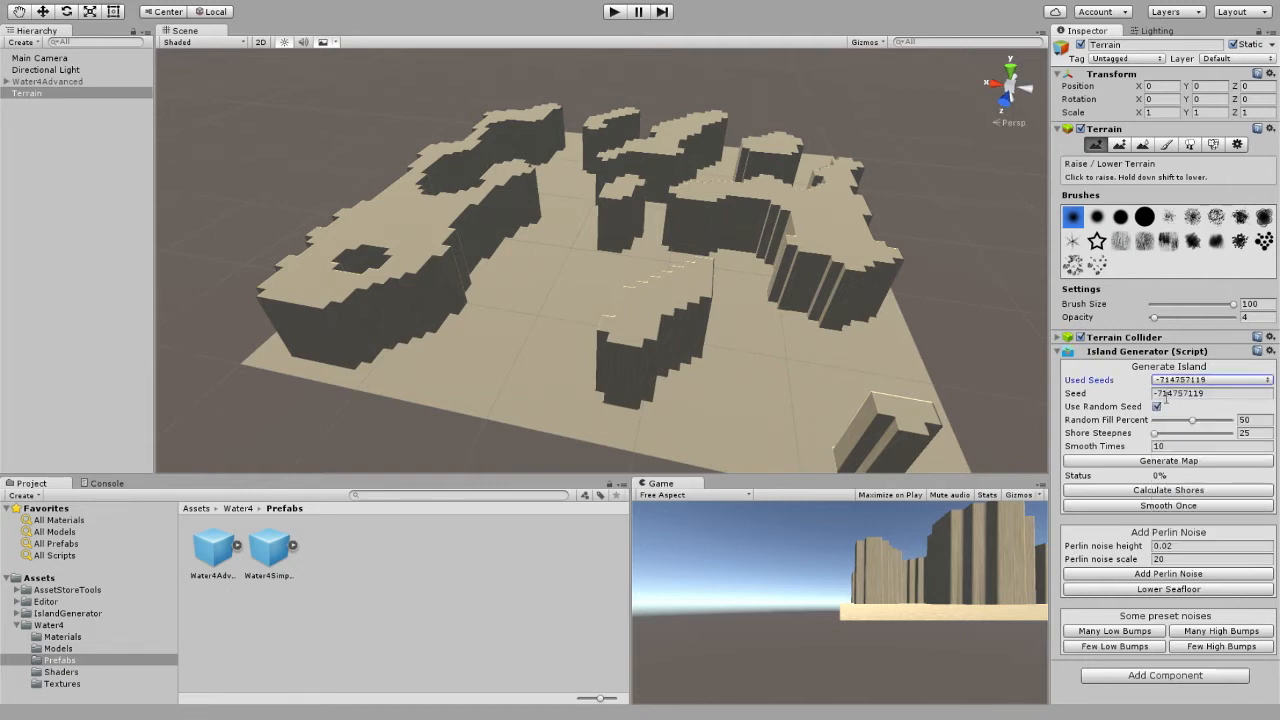
{"action": "left_click", "coordinate": [1157, 407]}
{"action": "left_click", "coordinate": [1241, 394]}
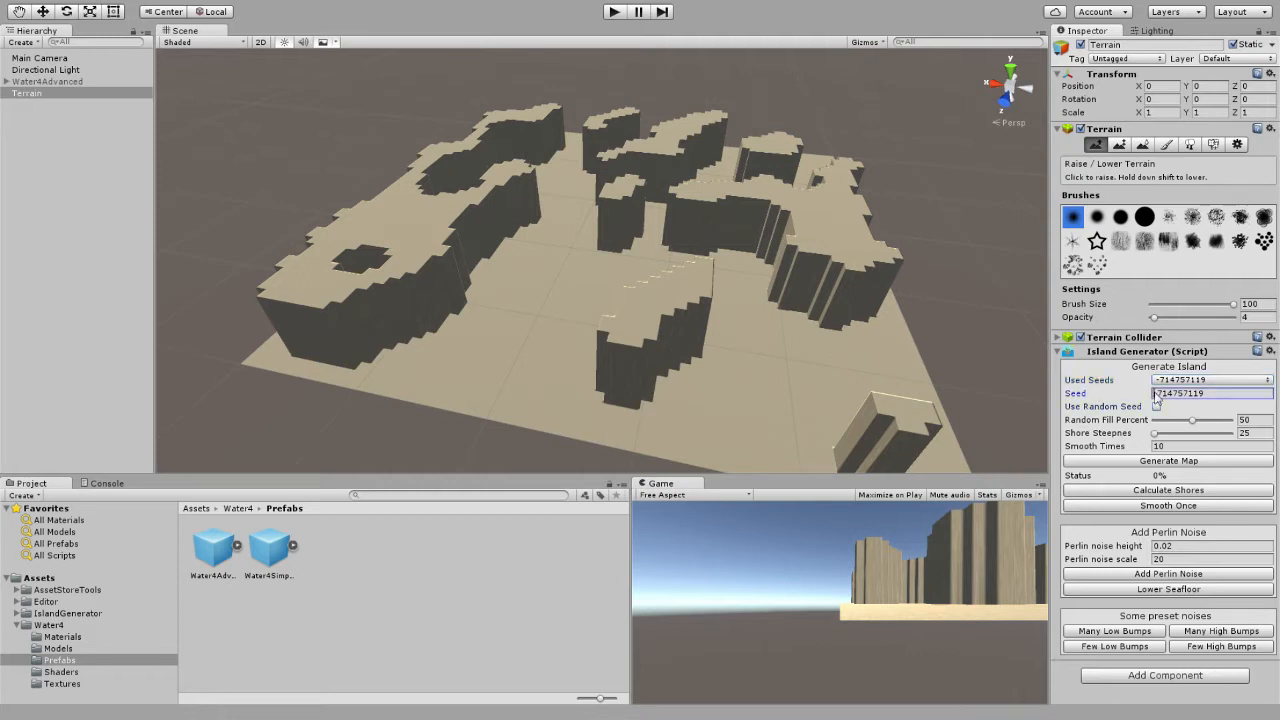
{"action": "left_click", "coordinate": [1174, 464]}
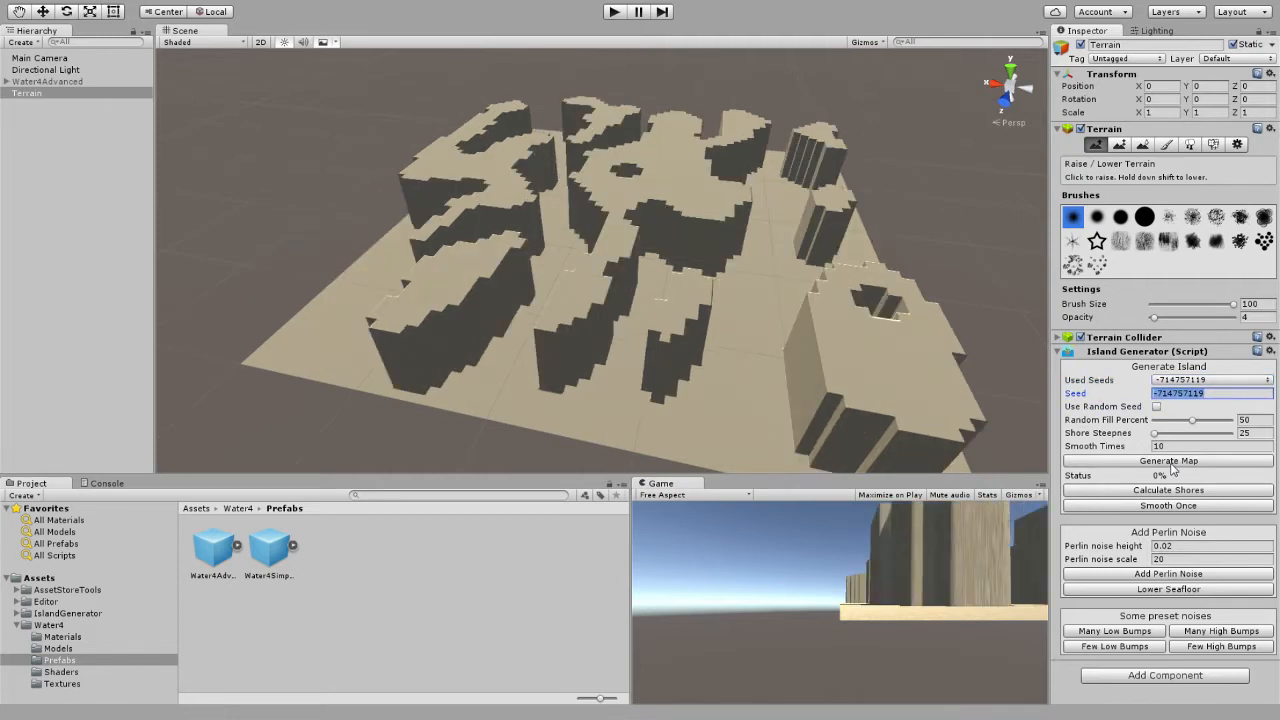
{"action": "left_click", "coordinate": [1172, 464]}
Set the seed to "best seed" and generate the island map from it.
{"action": "type", "text": "best seed"}
{"action": "left_click", "coordinate": [1182, 461]}
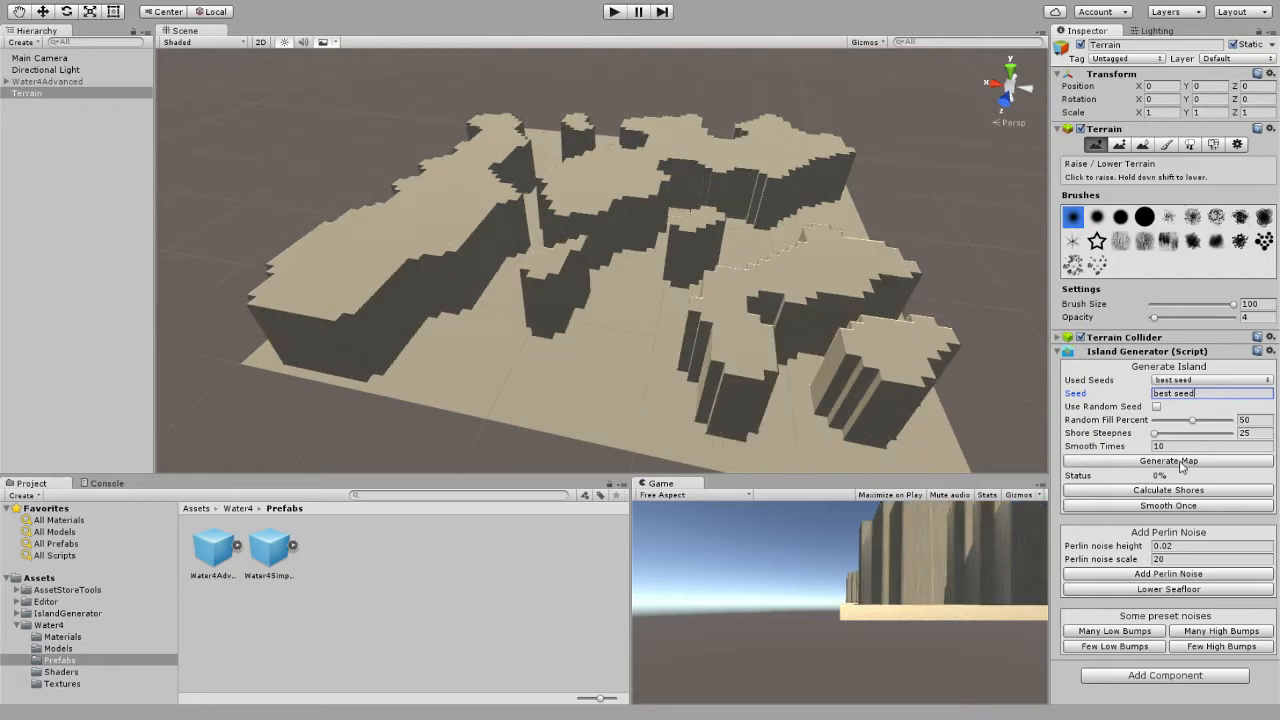
{"action": "left_click", "coordinate": [1182, 463]}
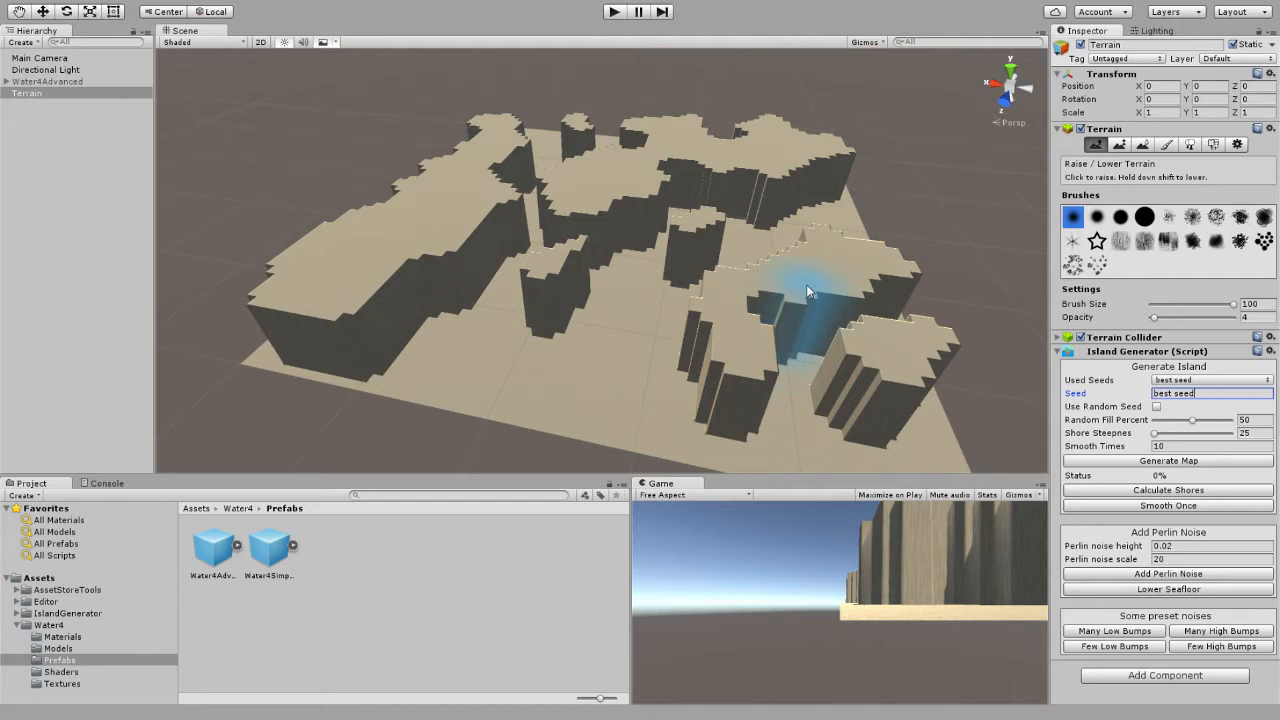
{"action": "left_click_drag", "start_coordinate": [1207, 395], "coordinate": [1141, 397]}
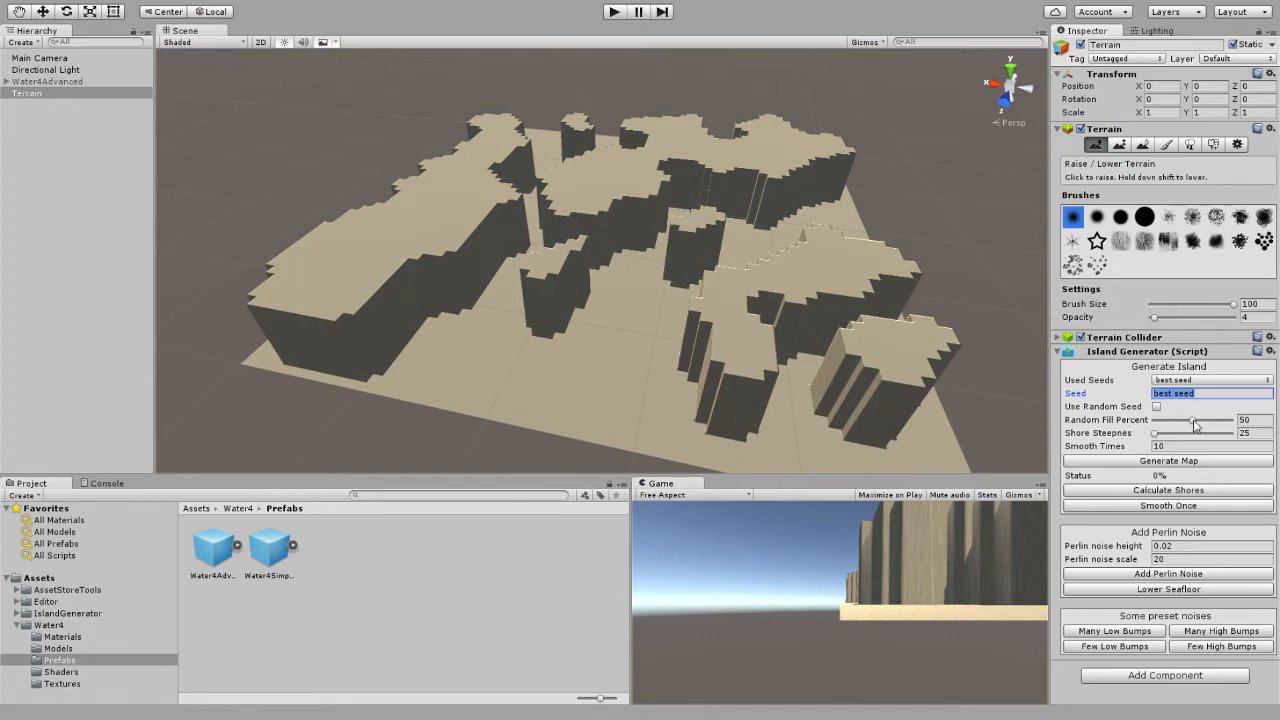
{"action": "left_click", "coordinate": [1184, 461]}
Lower the random fill percent to 45 and to 42, regenerating the map for each value.
{"action": "left_click_drag", "start_coordinate": [1195, 426], "coordinate": [1188, 425]}
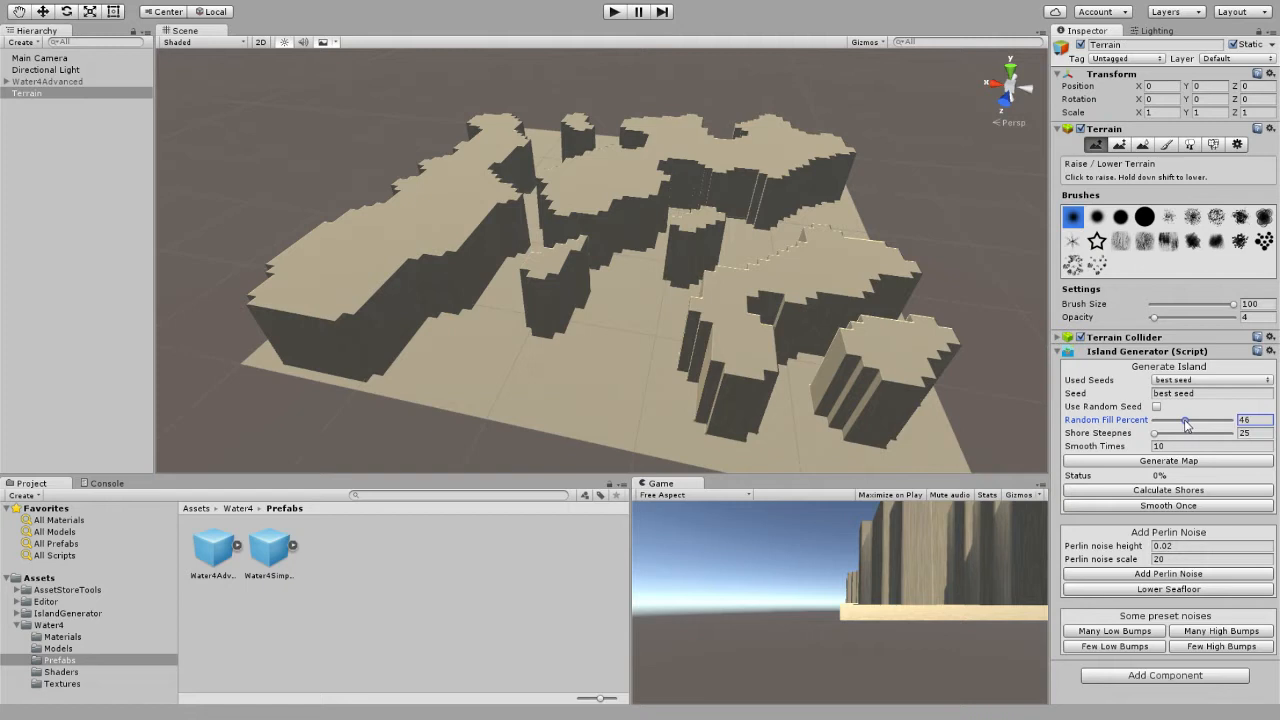
{"action": "left_click", "coordinate": [1178, 463]}
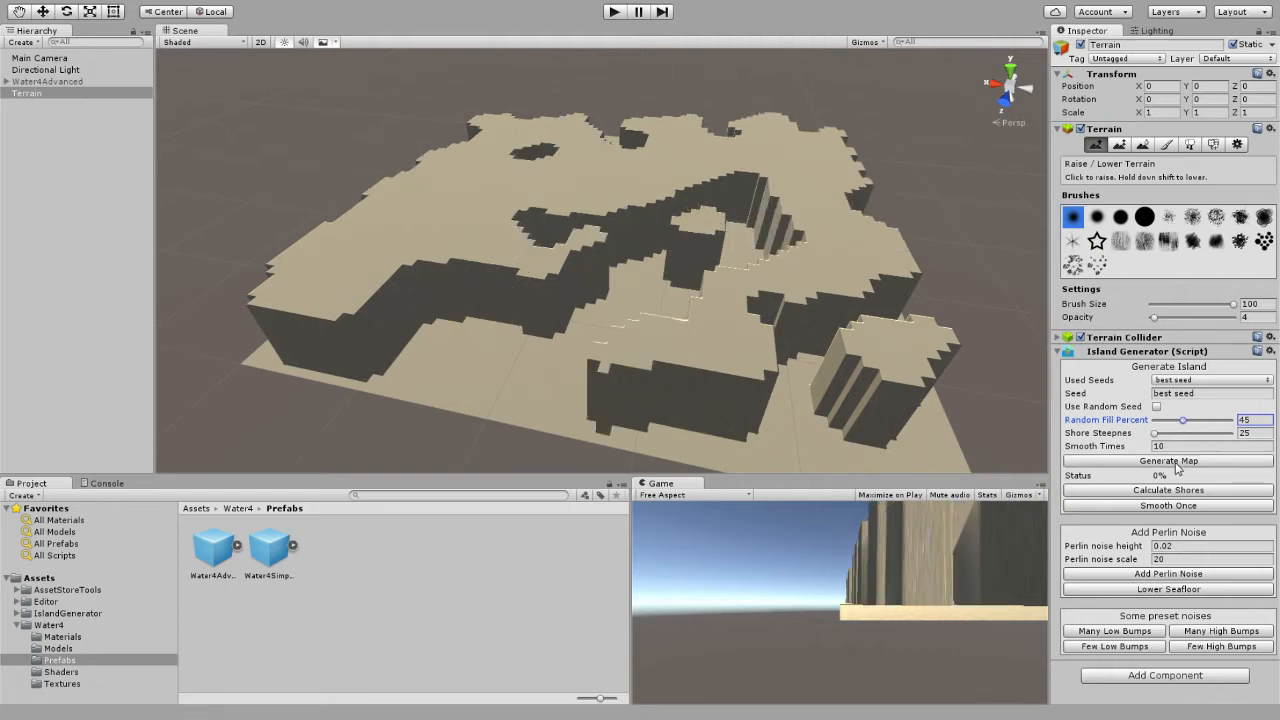
{"action": "left_click", "coordinate": [1170, 463]}
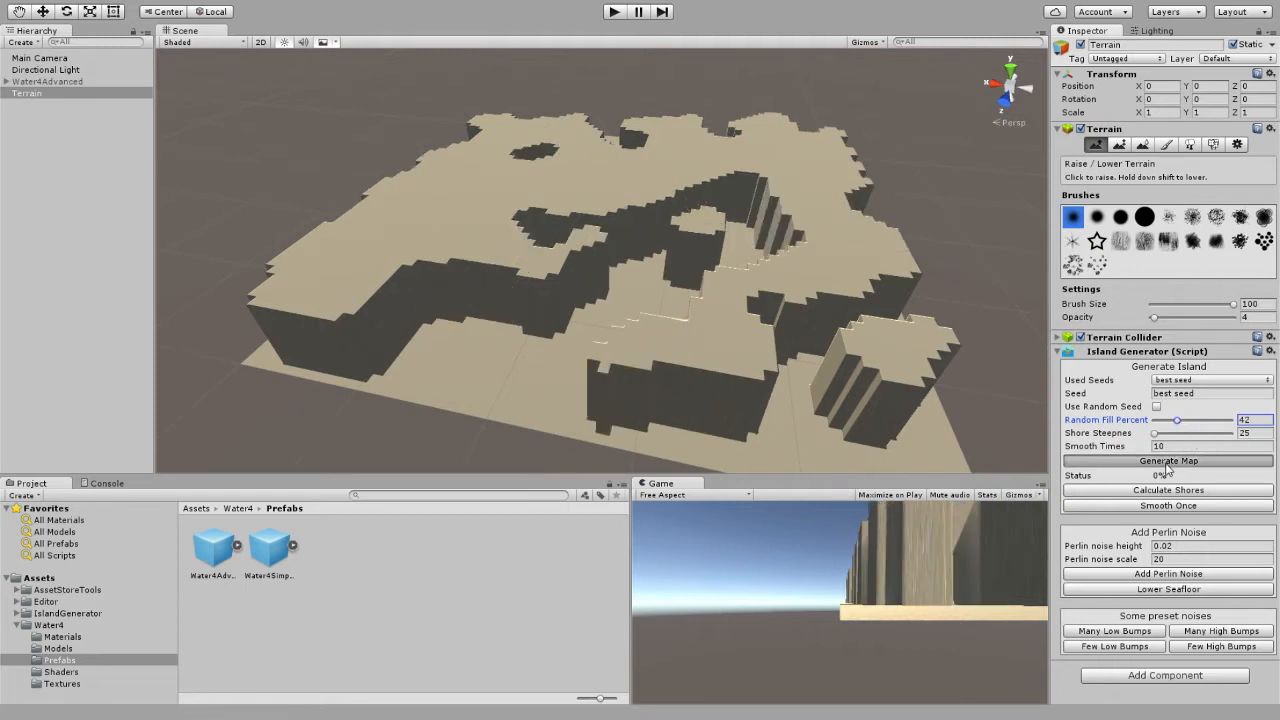
Regenerate the map with higher random fill percent values, finishing with a fill of 52.
{"action": "mouse_move", "coordinate": [1178, 425]}
{"action": "left_mouse_down"}
{"action": "mouse_move", "coordinate": [1214, 425]}
{"action": "mouse_move", "coordinate": [1193, 425]}
{"action": "left_mouse_up"}
{"action": "left_click", "coordinate": [1194, 462]}
{"action": "left_click", "coordinate": [1198, 462]}
{"action": "left_click", "coordinate": [1212, 461]}
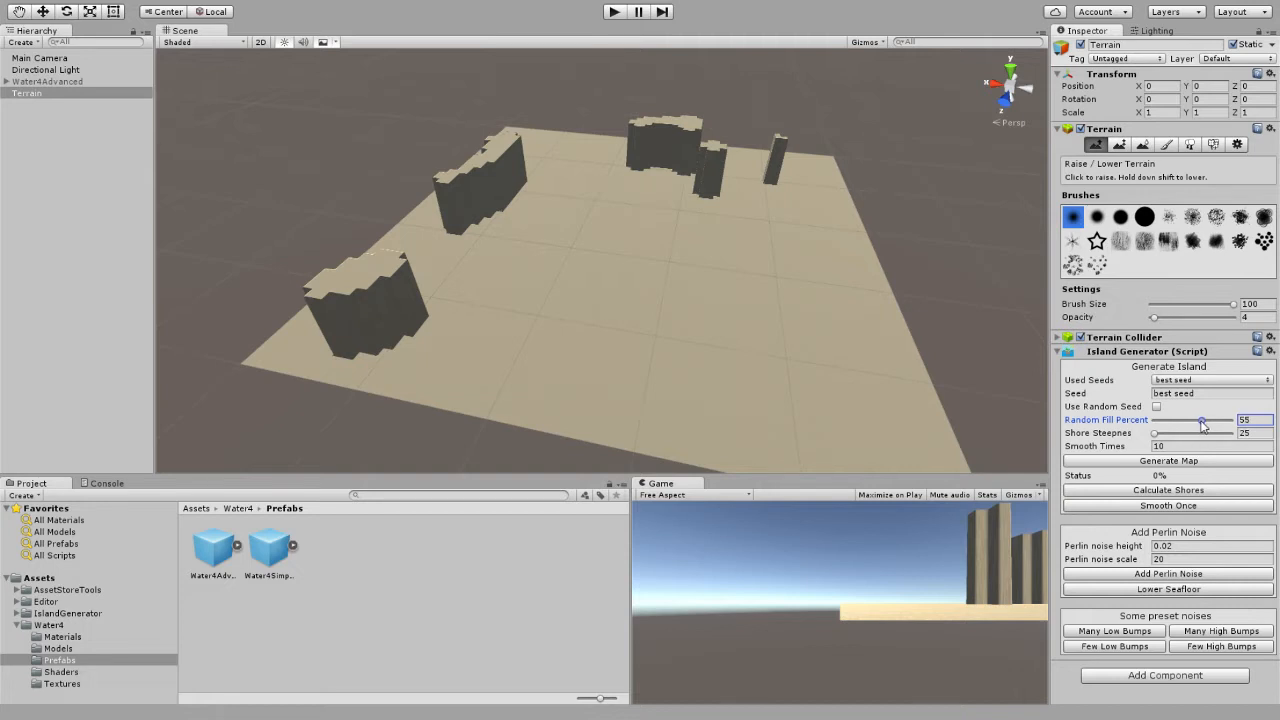
{"action": "left_click", "coordinate": [1195, 463]}
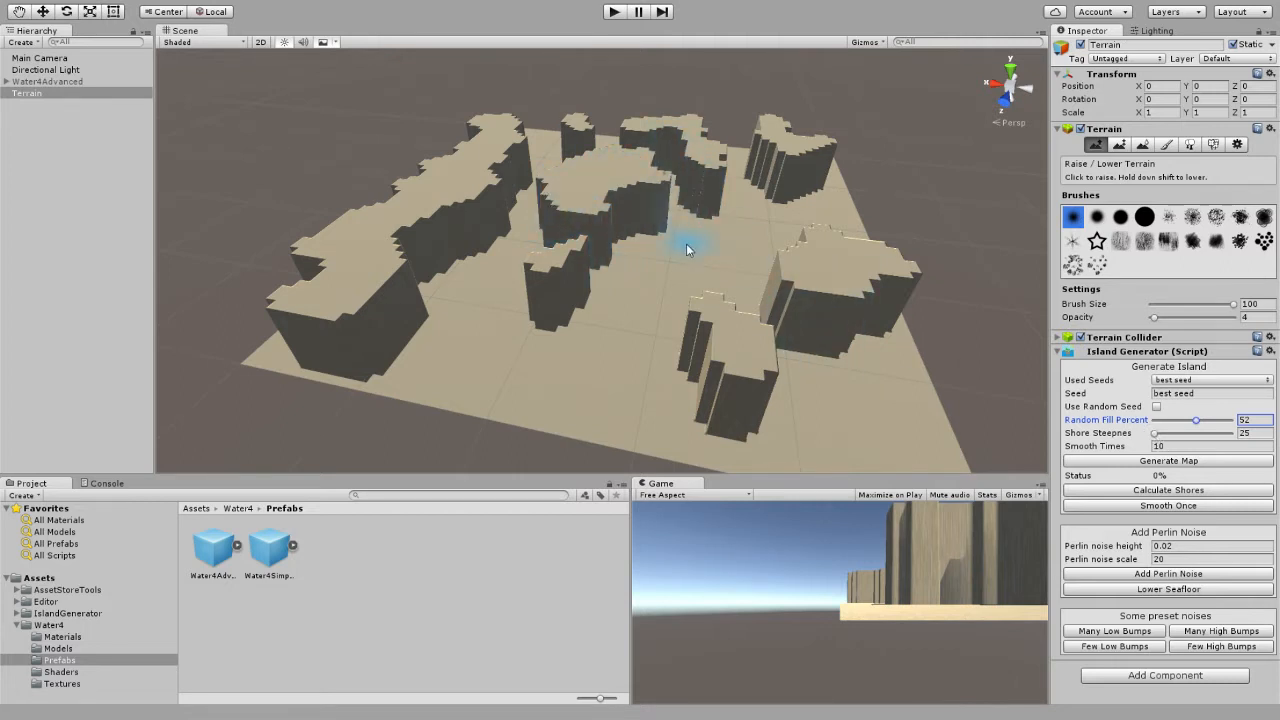
Try a shore steepness of 200, inspect the island edges, and reduce the steepness to 84.
{"action": "left_click_drag", "start_coordinate": [1156, 434], "coordinate": [1242, 440]}
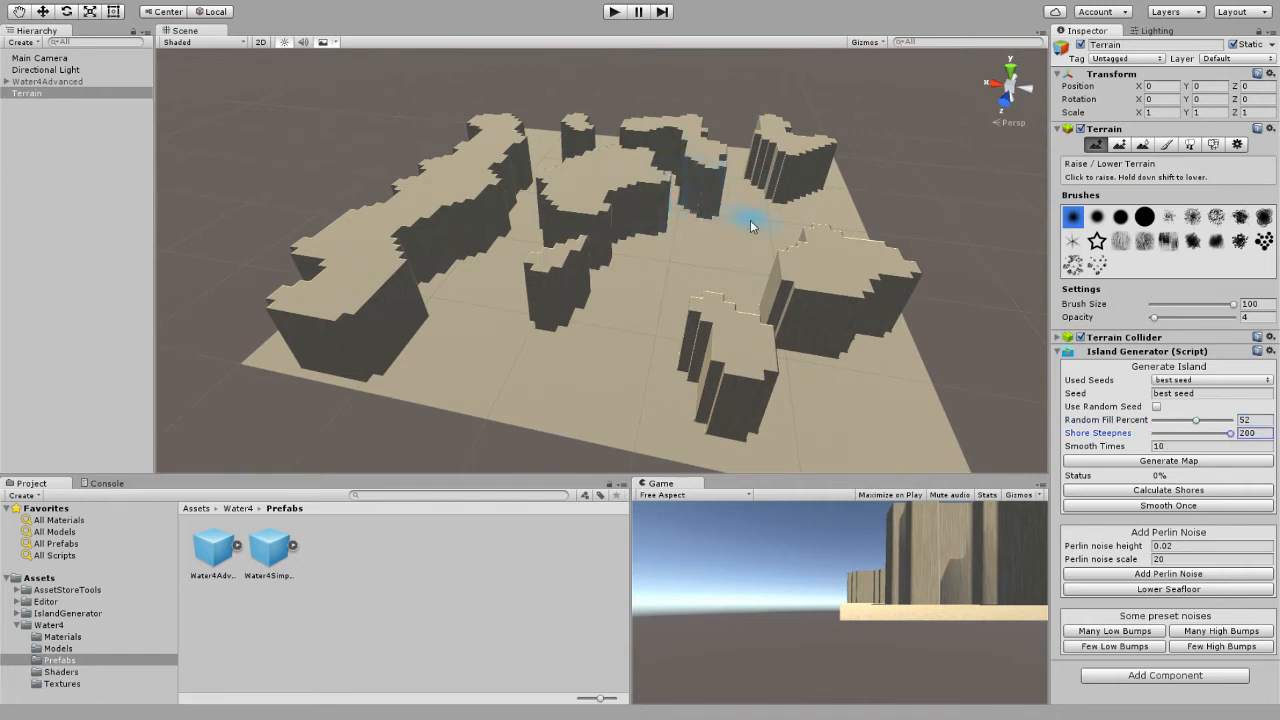
{"action": "right_click_drag", "start_coordinate": [842, 219], "coordinate": [880, 226]}
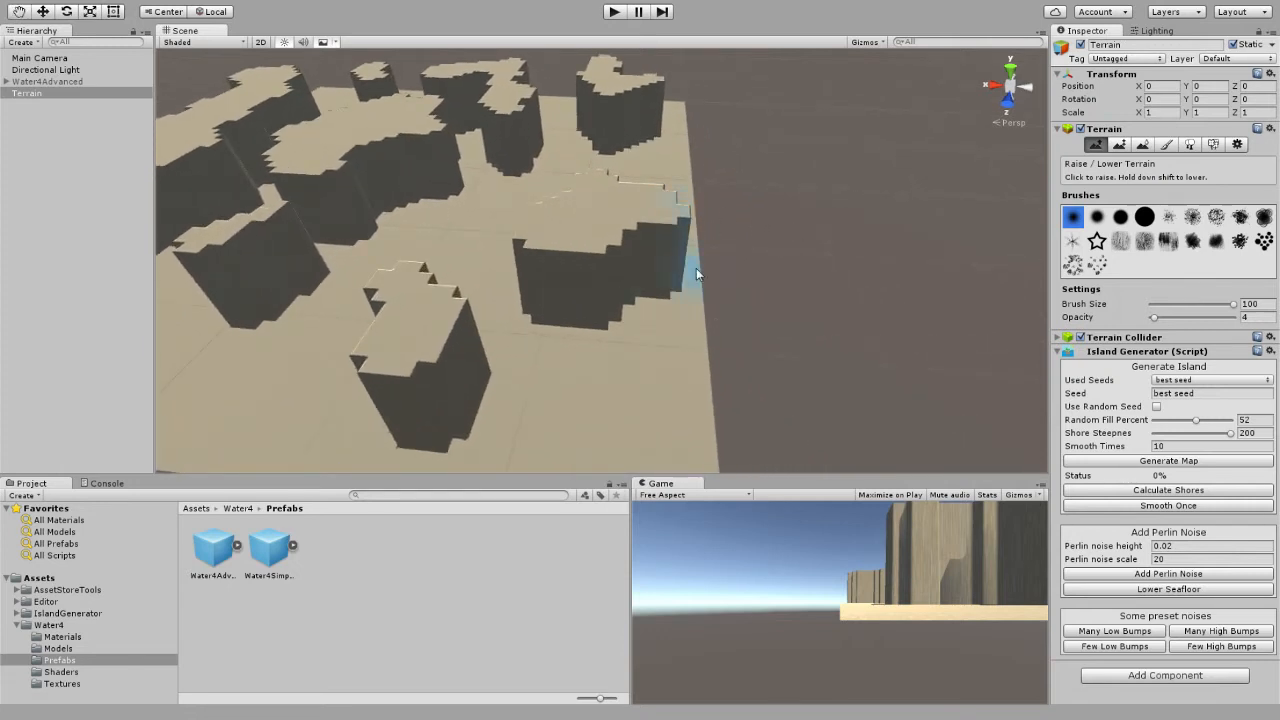
{"action": "right_click_drag", "start_coordinate": [700, 243], "coordinate": [650, 200]}
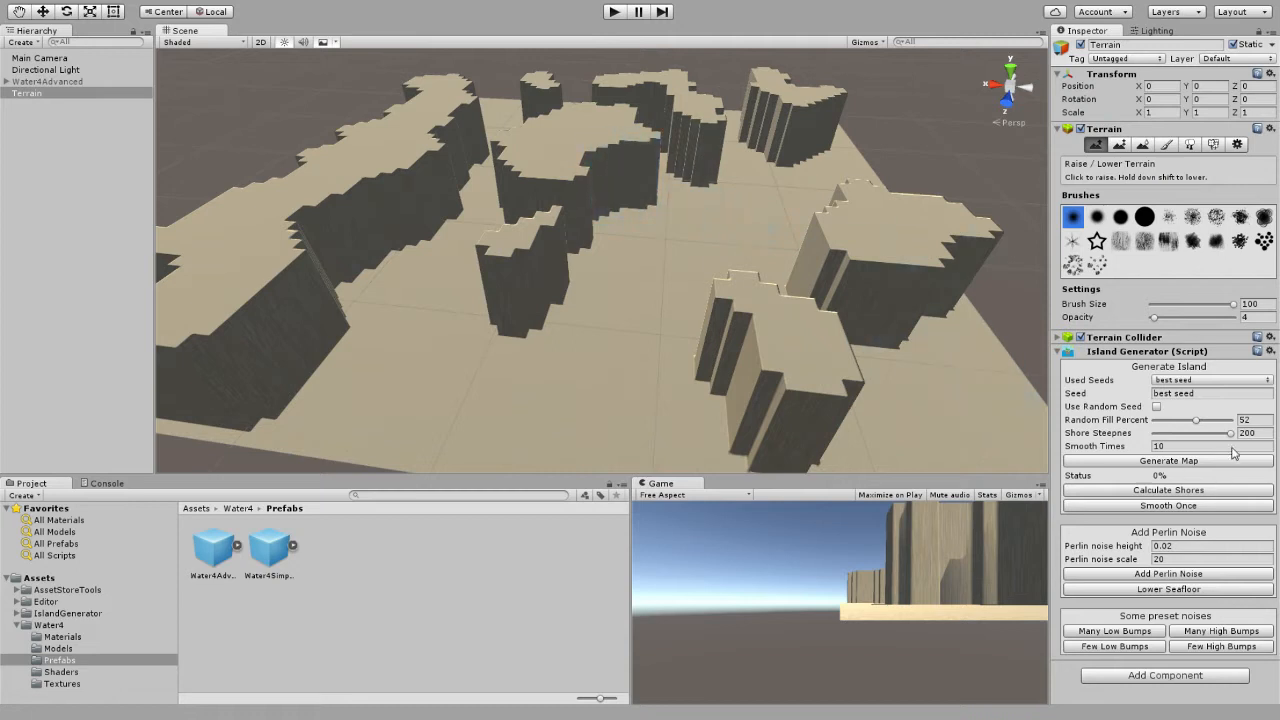
{"action": "left_click_drag", "start_coordinate": [1230, 433], "coordinate": [1179, 441]}
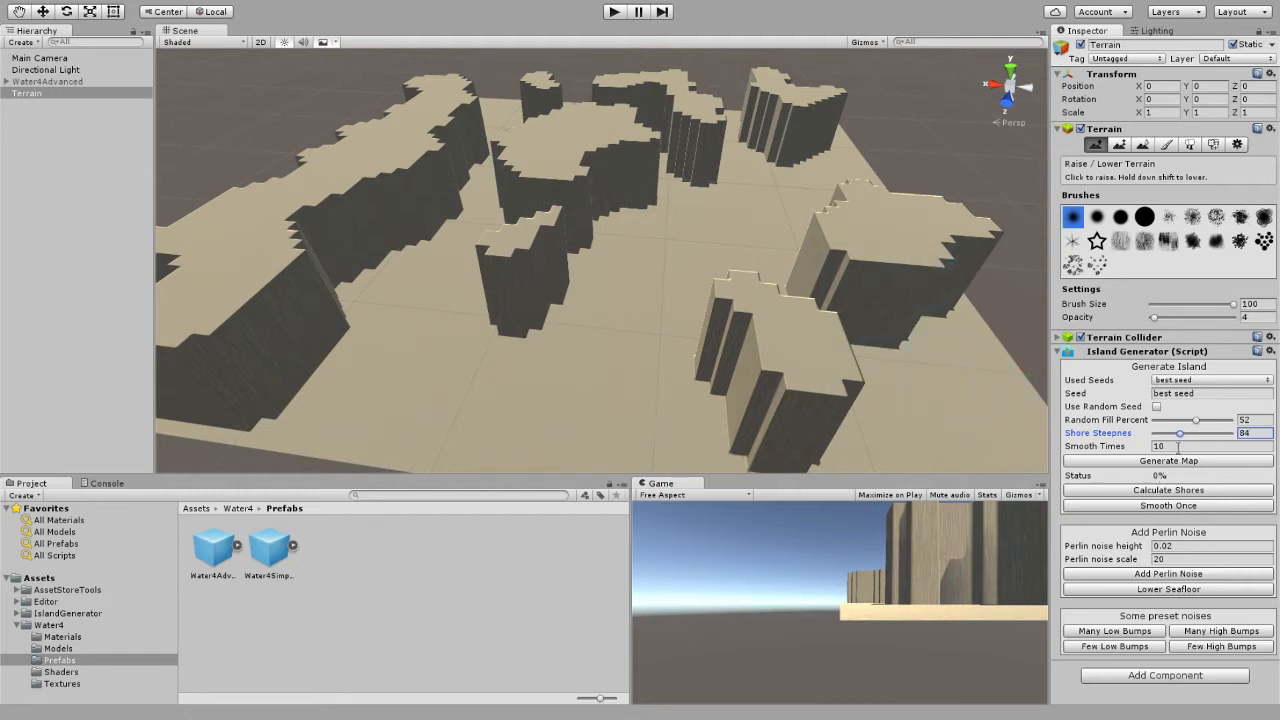
Set the smooth times to 0, and calculate and add the island shores without smoothing.
{"action": "left_click", "coordinate": [1136, 447]}
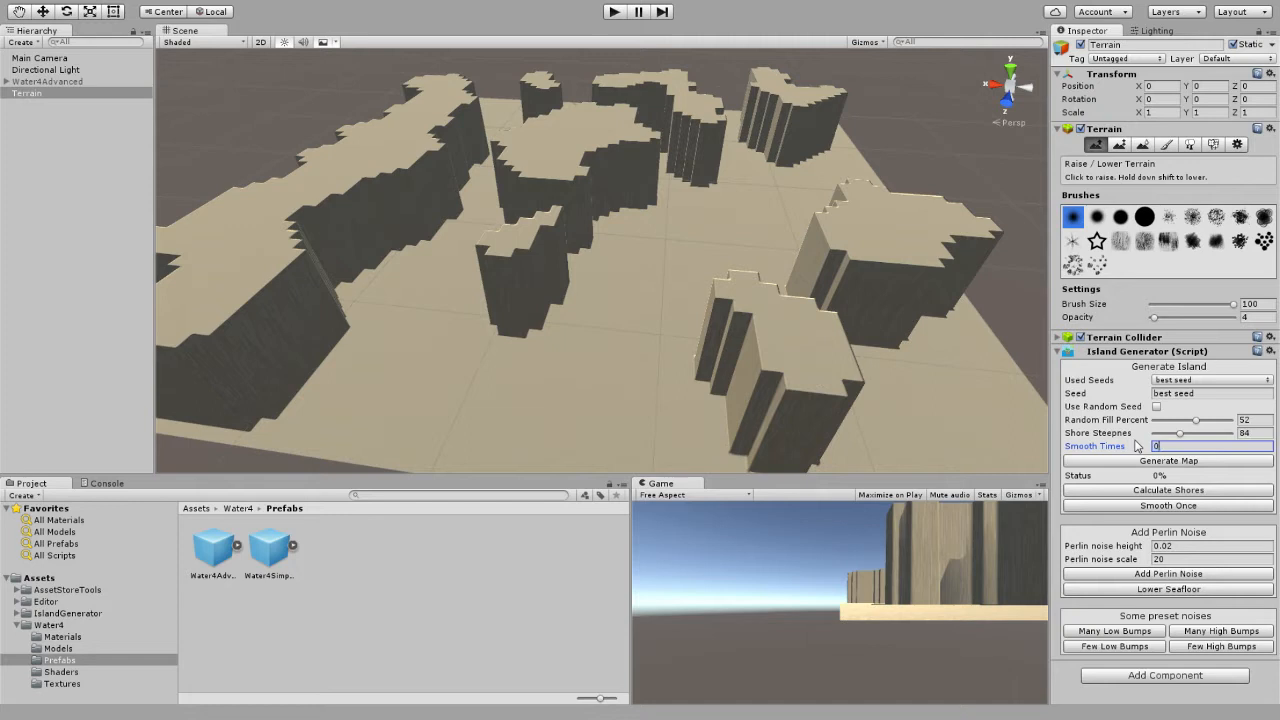
{"action": "scroll", "coordinate": [866, 290], "scroll_direction": "down", "scroll_amount": 3}
{"action": "right_click_drag", "start_coordinate": [866, 288], "coordinate": [877, 288]}
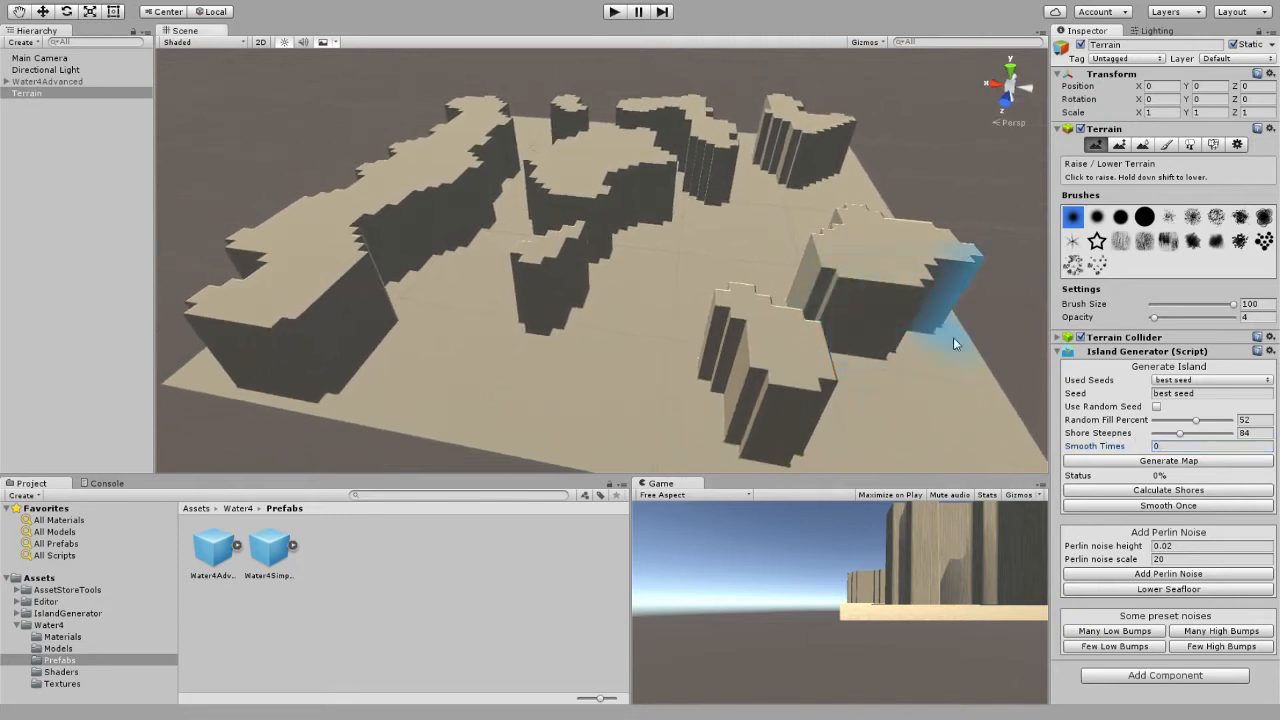
{"action": "left_click", "coordinate": [1171, 491]}
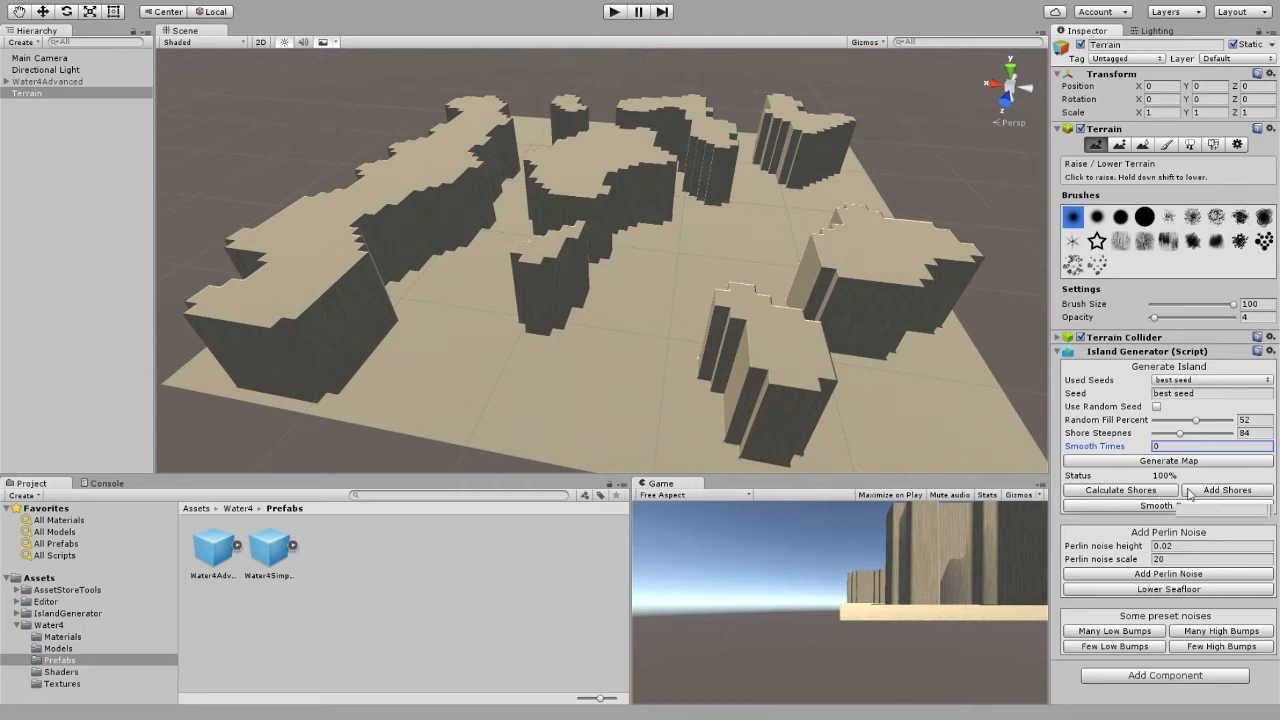
{"action": "left_click", "coordinate": [1209, 491]}
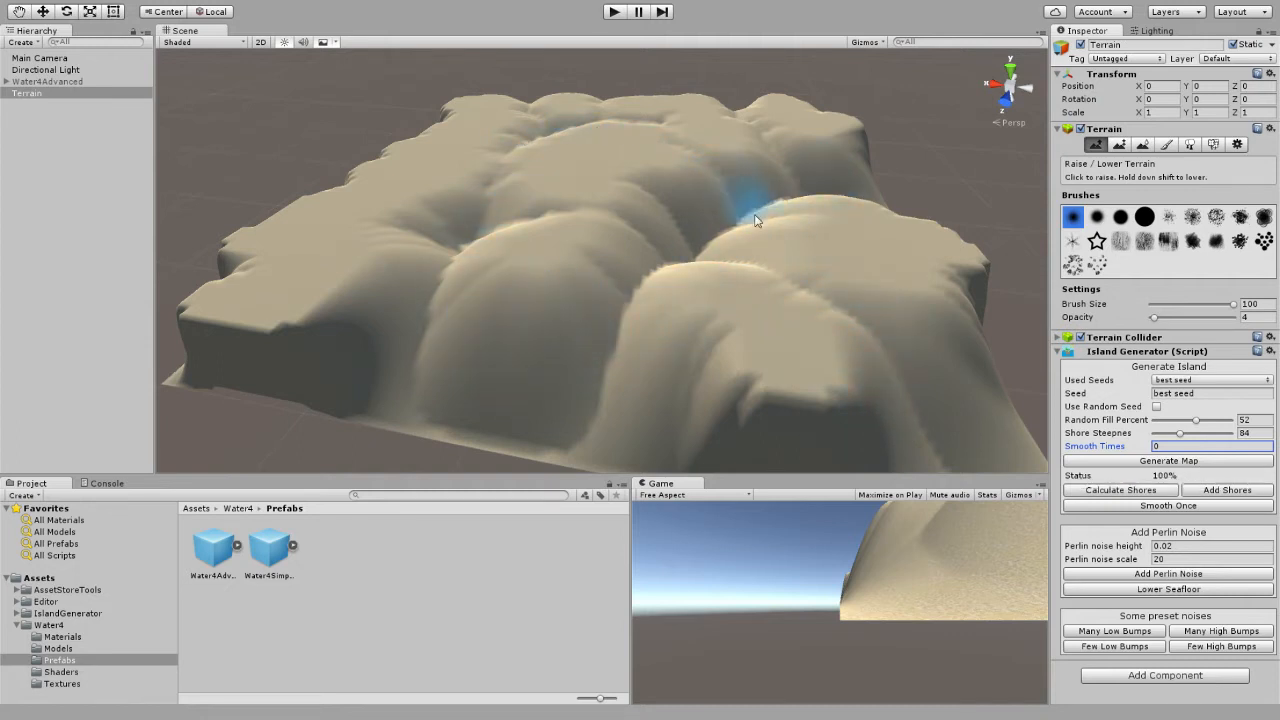
Apply four single smoothing passes to the terrain and inspect the jagged ridges between the islands.
{"action": "mouse_move", "coordinate": [852, 222]}
{"action": "right_mouse_down"}
{"action": "mouse_move", "coordinate": [866, 217]}
{"action": "mouse_move", "coordinate": [854, 217]}
{"action": "right_mouse_up"}
{"action": "key", "text": "w"}
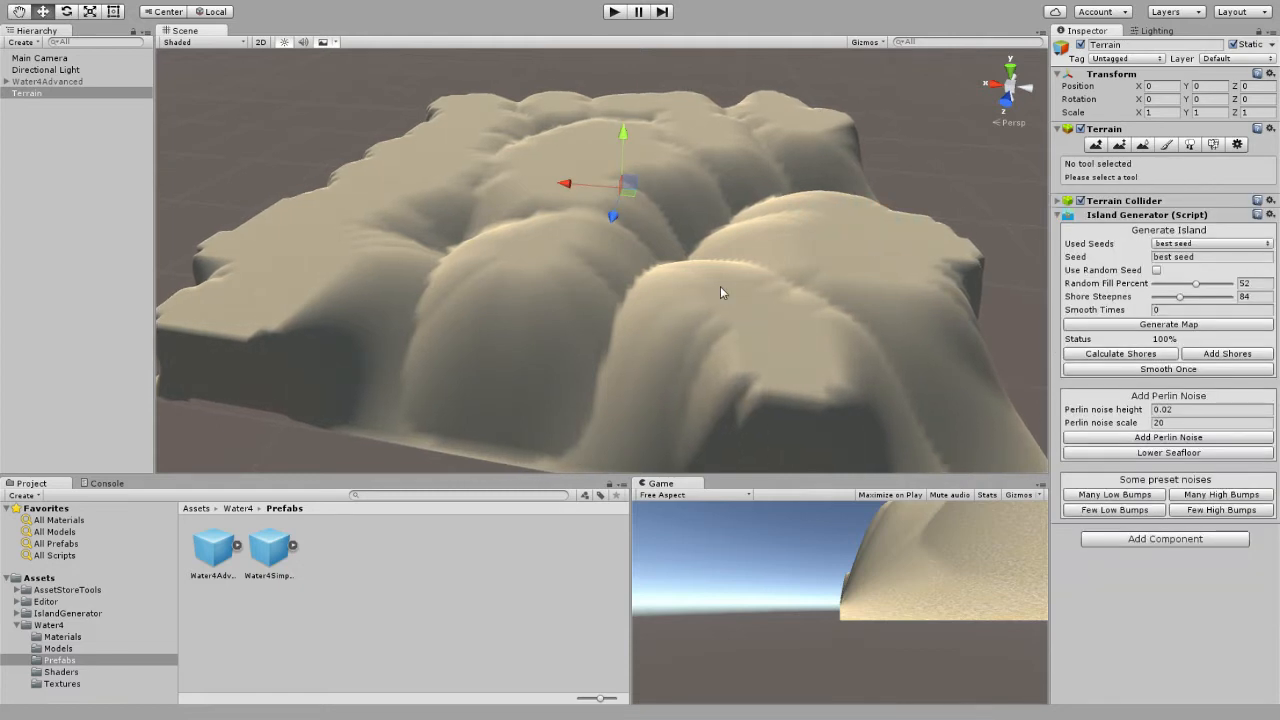
{"action": "right_click_drag", "start_coordinate": [826, 277], "coordinate": [964, 262]}
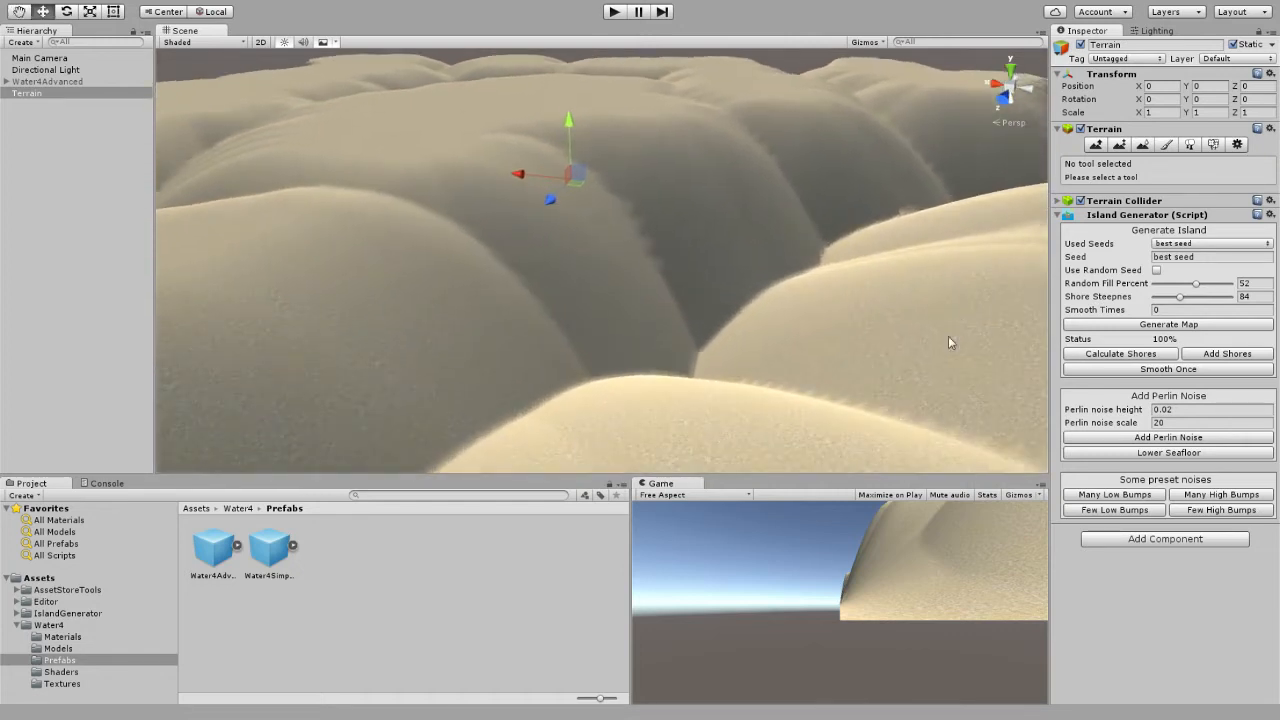
{"action": "left_click", "coordinate": [1172, 370]}
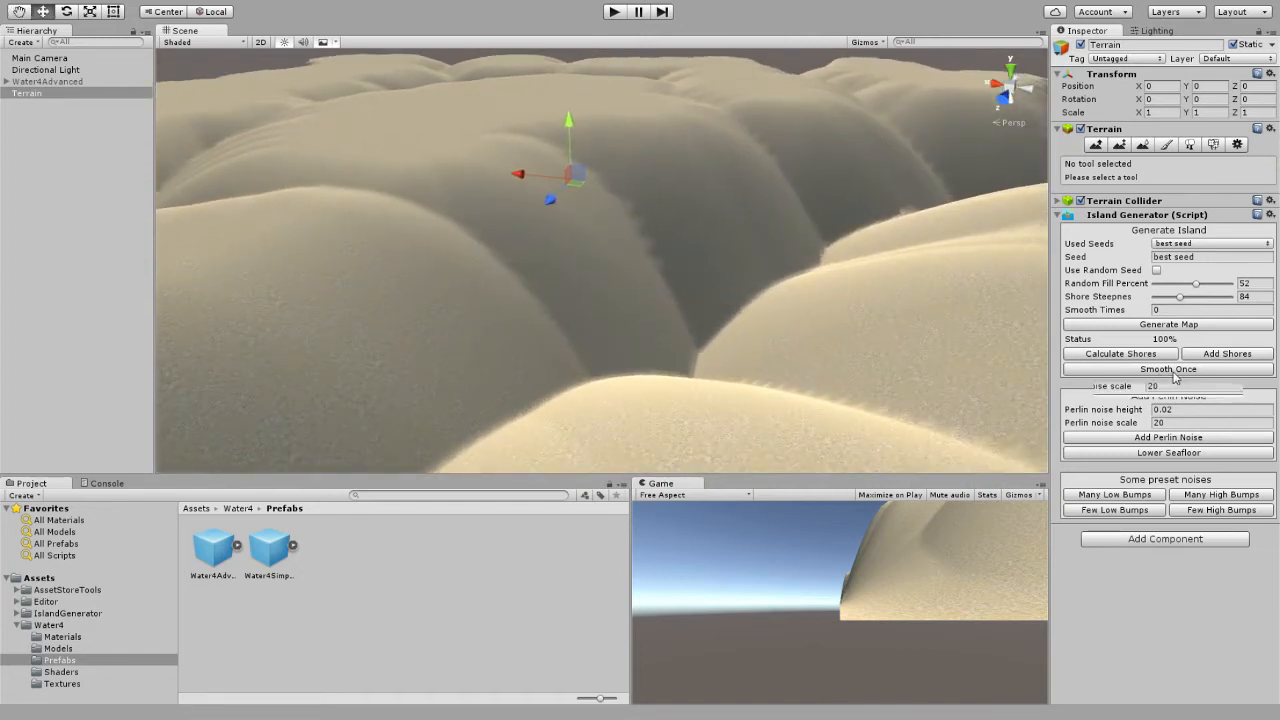
{"action": "left_click", "coordinate": [1172, 369]}
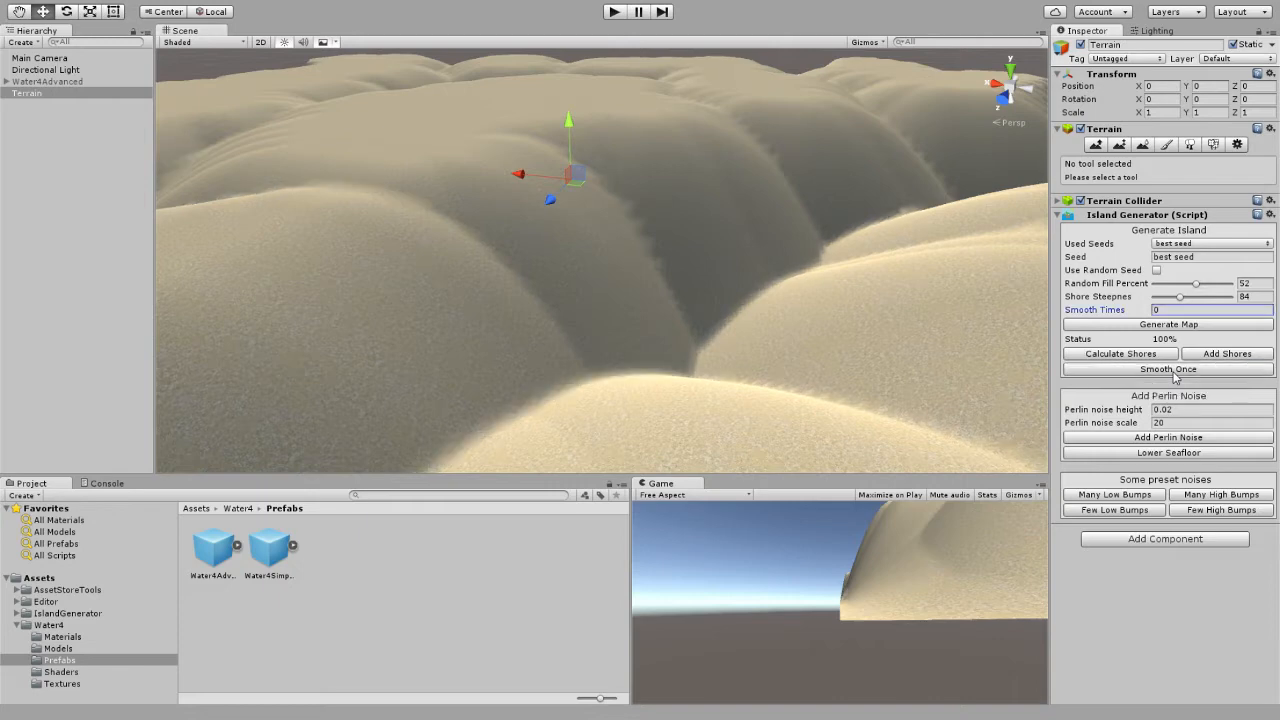
{"action": "left_click", "coordinate": [1172, 369]}
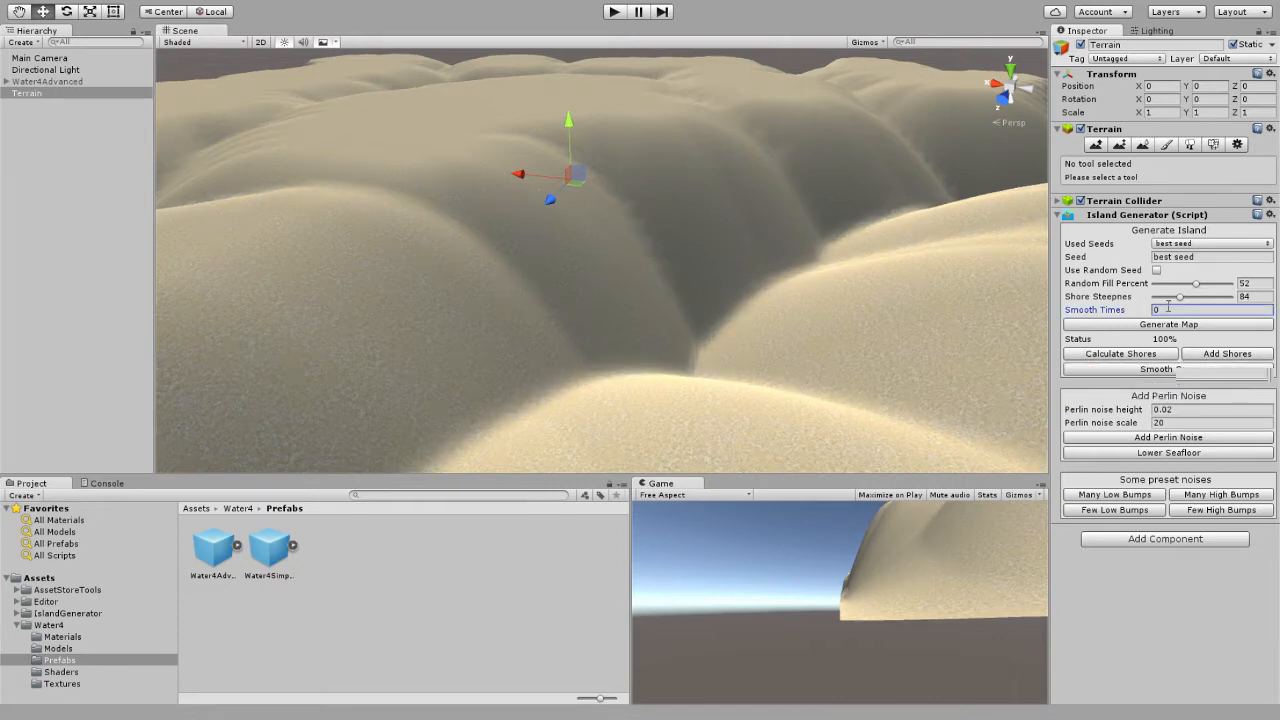
{"action": "left_click", "coordinate": [1180, 372]}
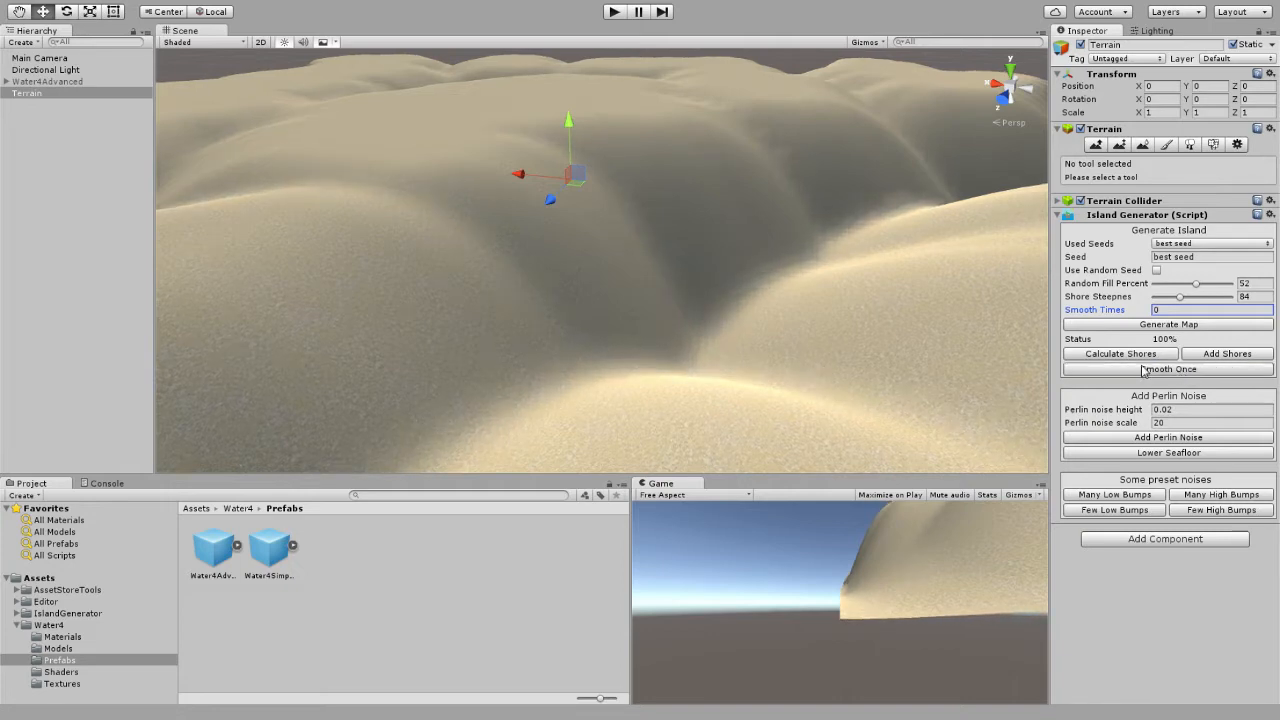
{"action": "right_click_drag", "start_coordinate": [797, 275], "coordinate": [893, 190]}
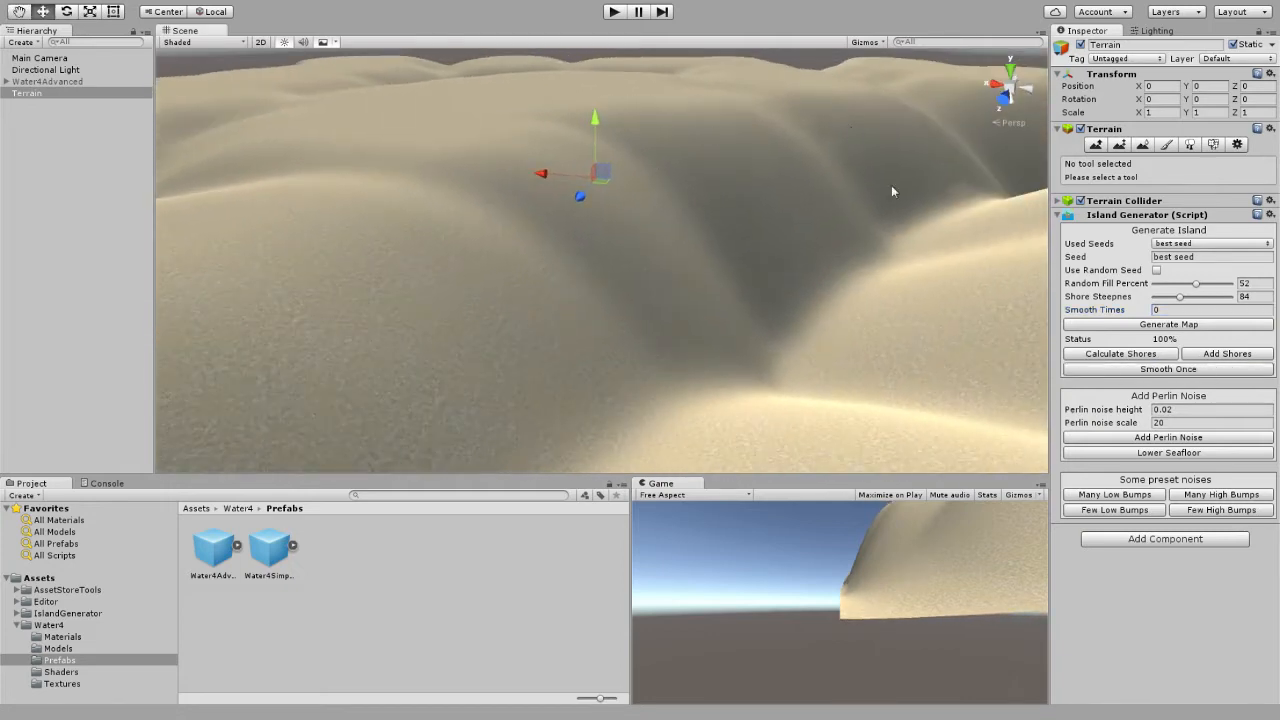
{"action": "right_click_drag", "start_coordinate": [806, 218], "coordinate": [860, 266]}
{"action": "key", "text": "s"}
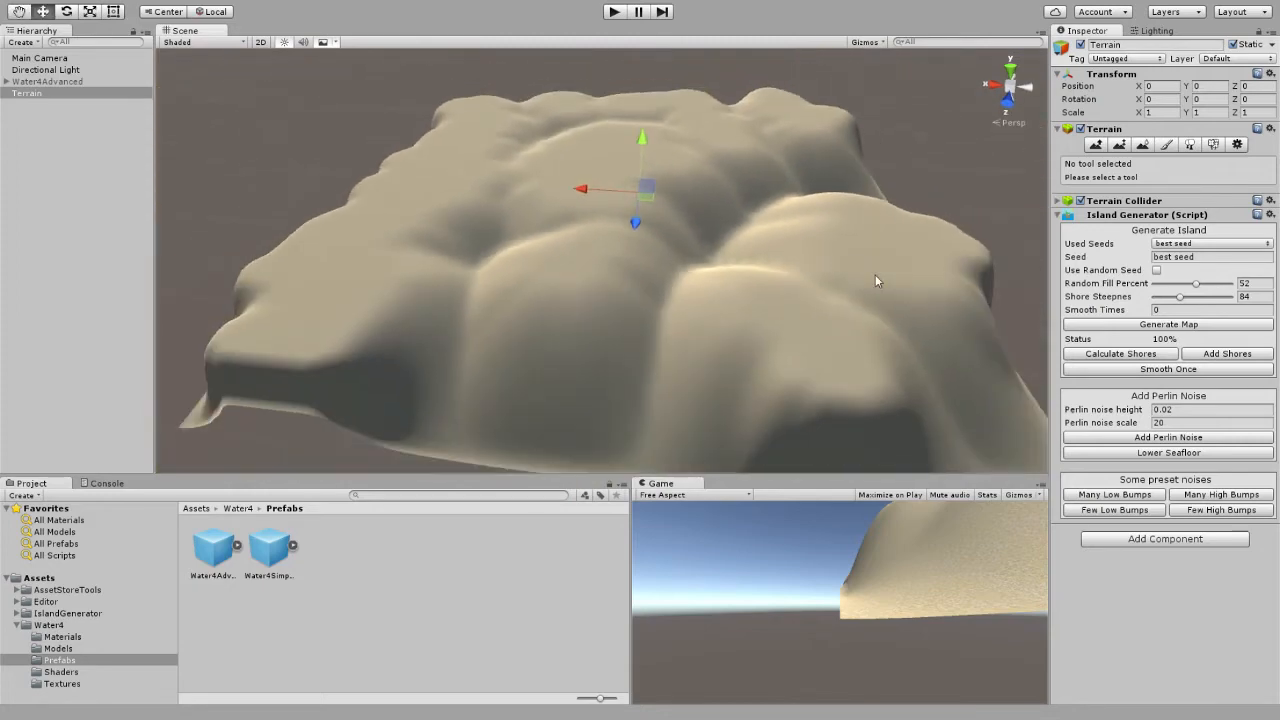
Set the random fill percent to 54, enable the random seed, and generate several island maps.
{"action": "left_click", "coordinate": [1139, 325]}
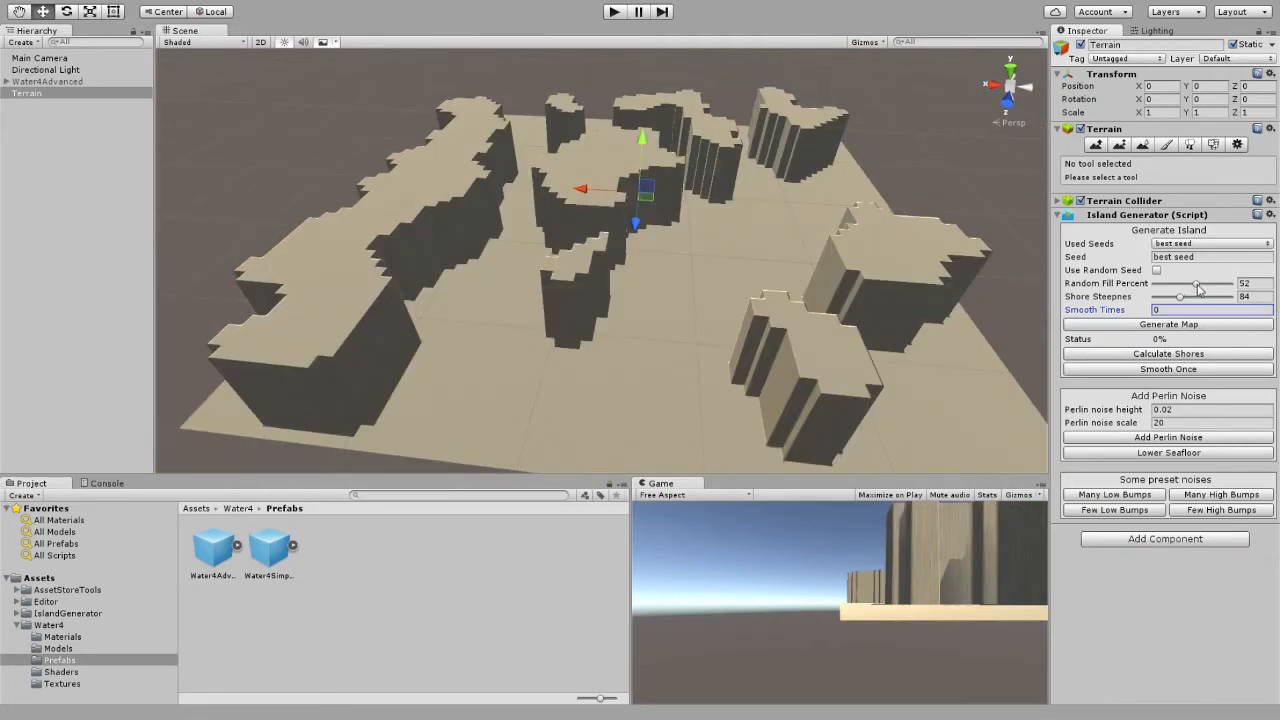
{"action": "left_click_drag", "start_coordinate": [1197, 284], "coordinate": [1201, 285]}
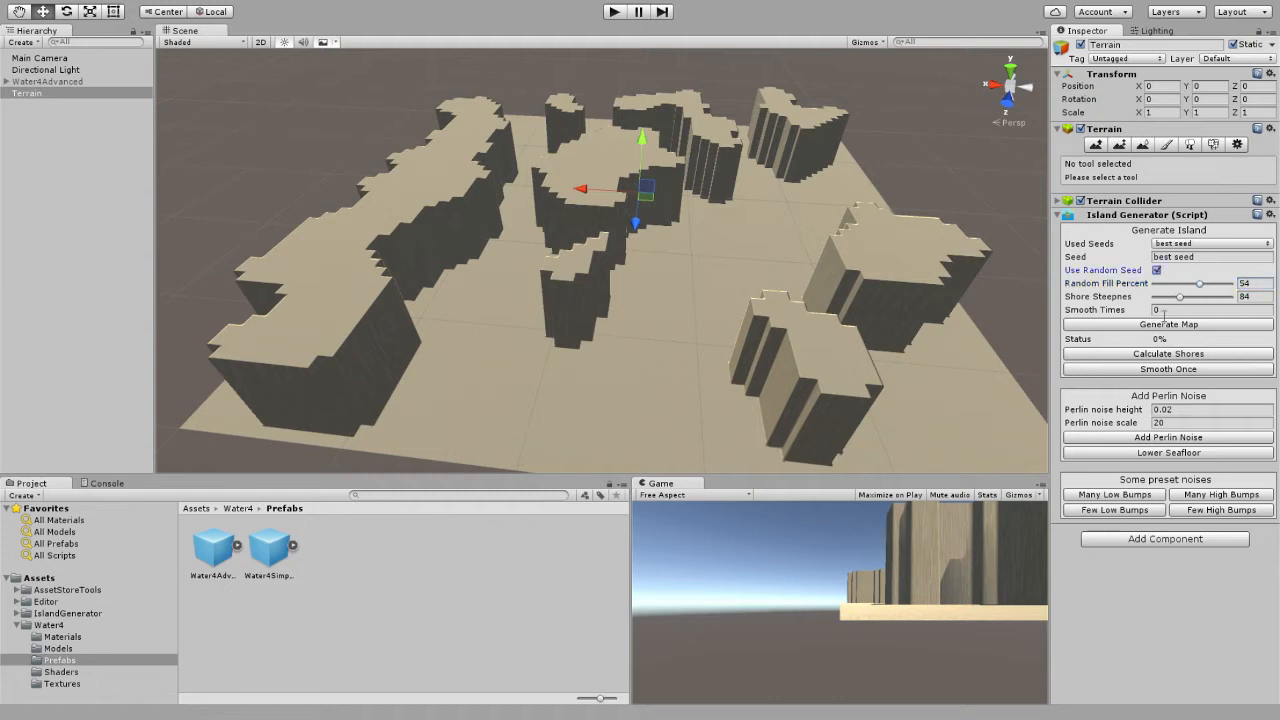
{"action": "left_click", "coordinate": [1172, 325]}
{"action": "left_click", "coordinate": [1176, 328]}
{"action": "left_click", "coordinate": [1176, 328]}
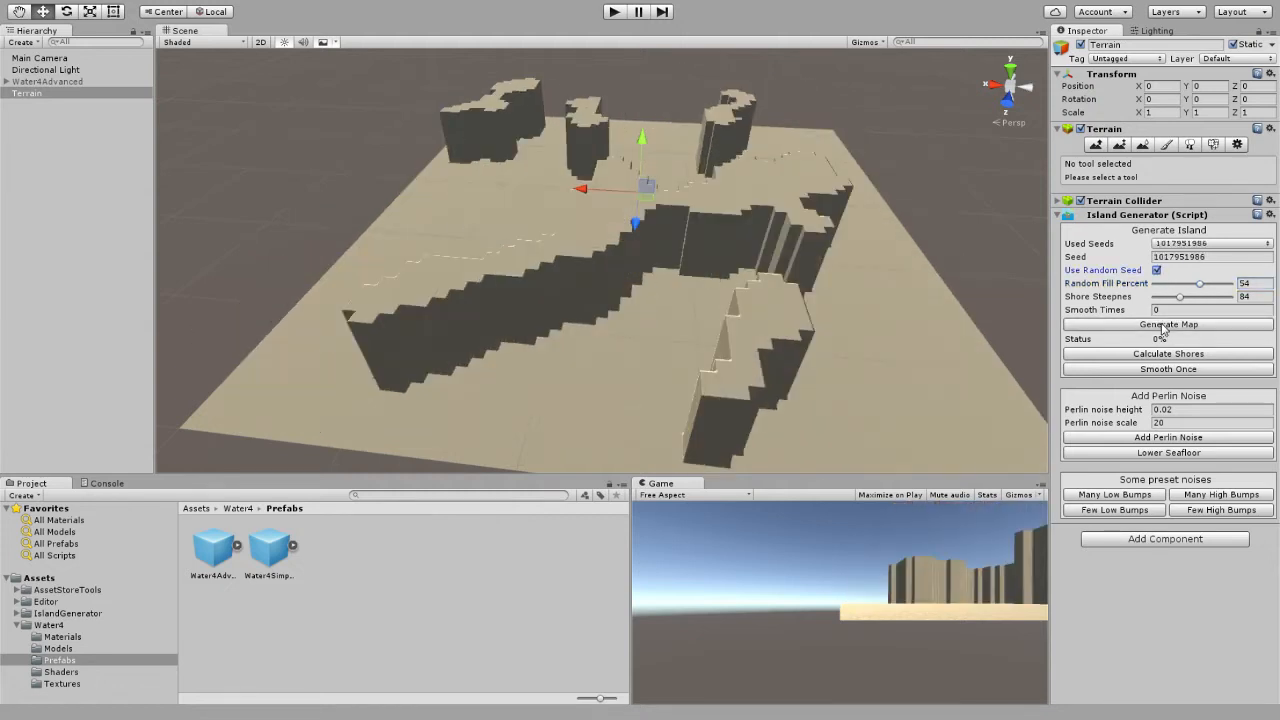
{"action": "left_click", "coordinate": [1176, 328]}
{"action": "left_click", "coordinate": [1176, 328]}
{"action": "left_click", "coordinate": [1162, 329]}
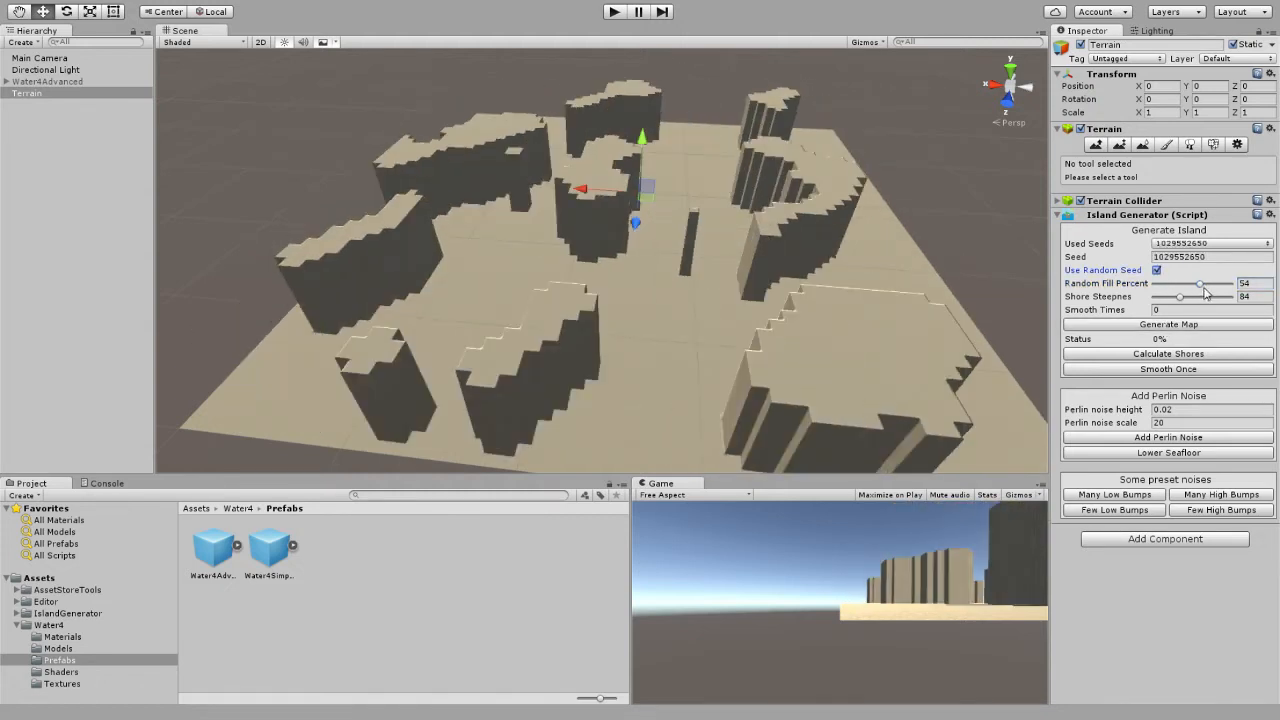
Raise the random fill percent to 55 and generate two more random island maps.
{"action": "left_click", "coordinate": [1205, 287]}
{"action": "left_click", "coordinate": [1186, 326]}
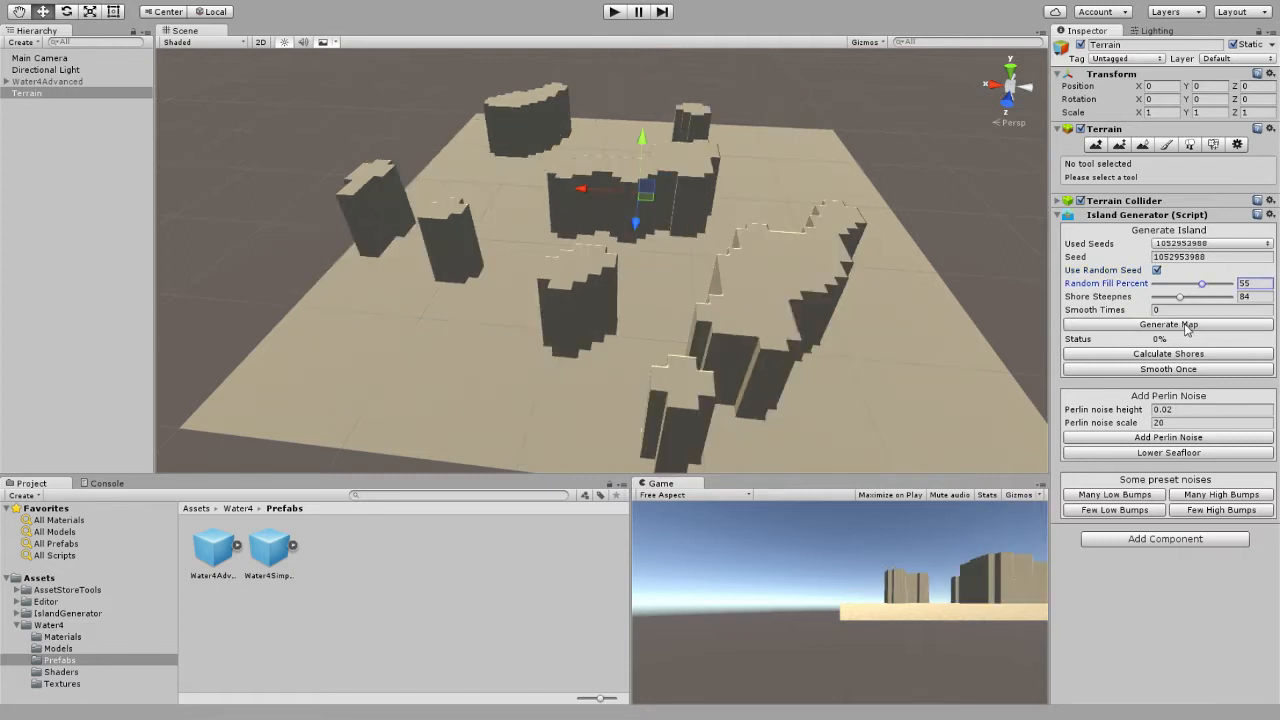
{"action": "left_click", "coordinate": [1186, 326]}
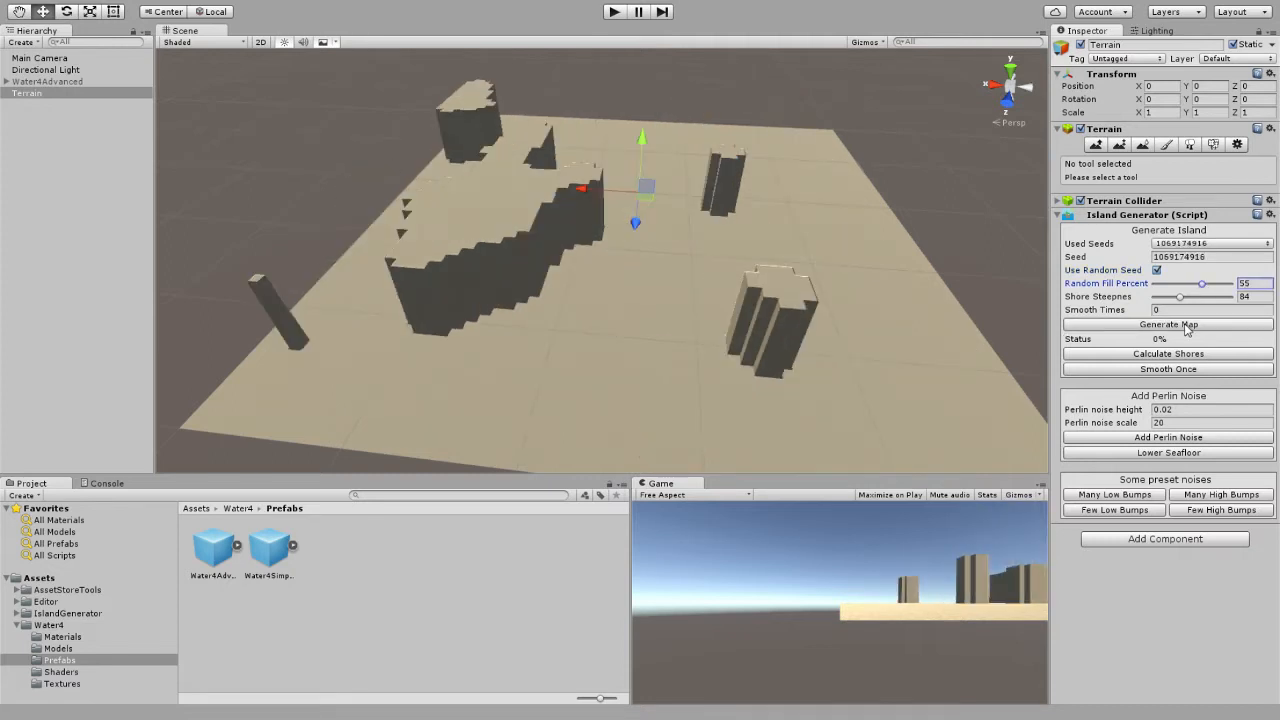
{"action": "left_click", "coordinate": [1205, 245]}
{"action": "left_click", "coordinate": [1205, 281]}
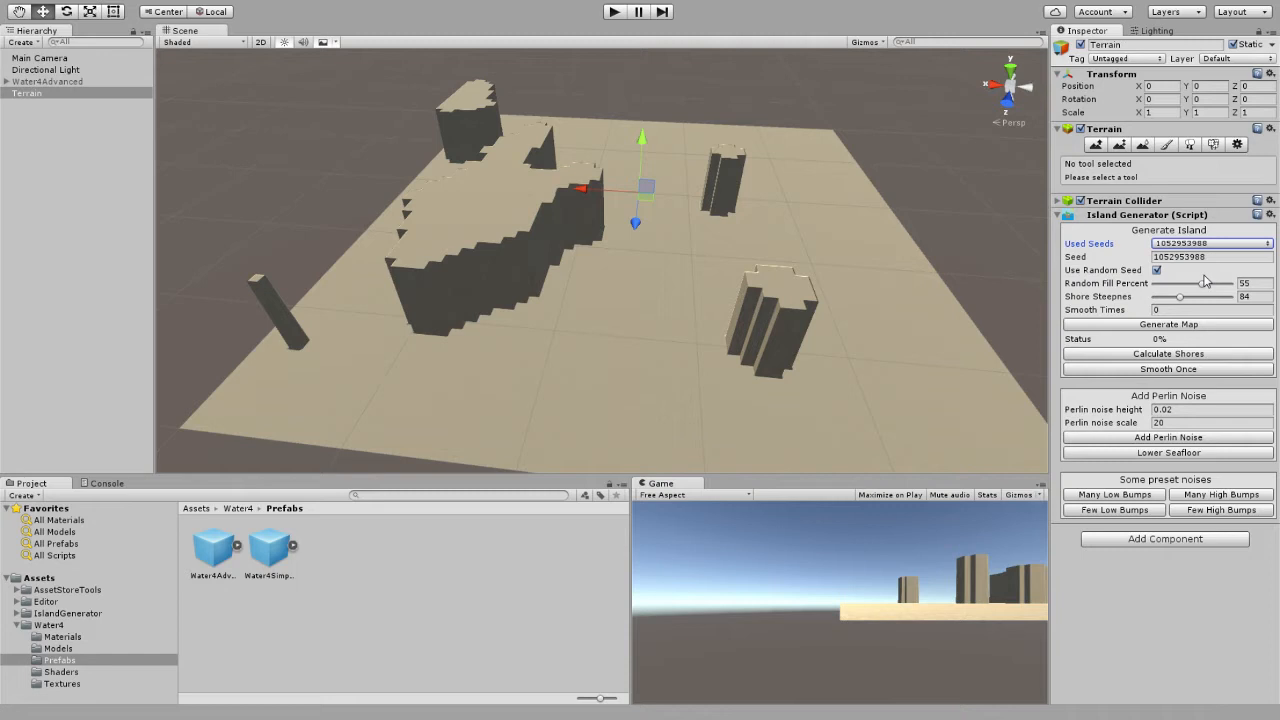
{"action": "left_click", "coordinate": [1157, 271]}
{"action": "left_click", "coordinate": [1176, 326]}
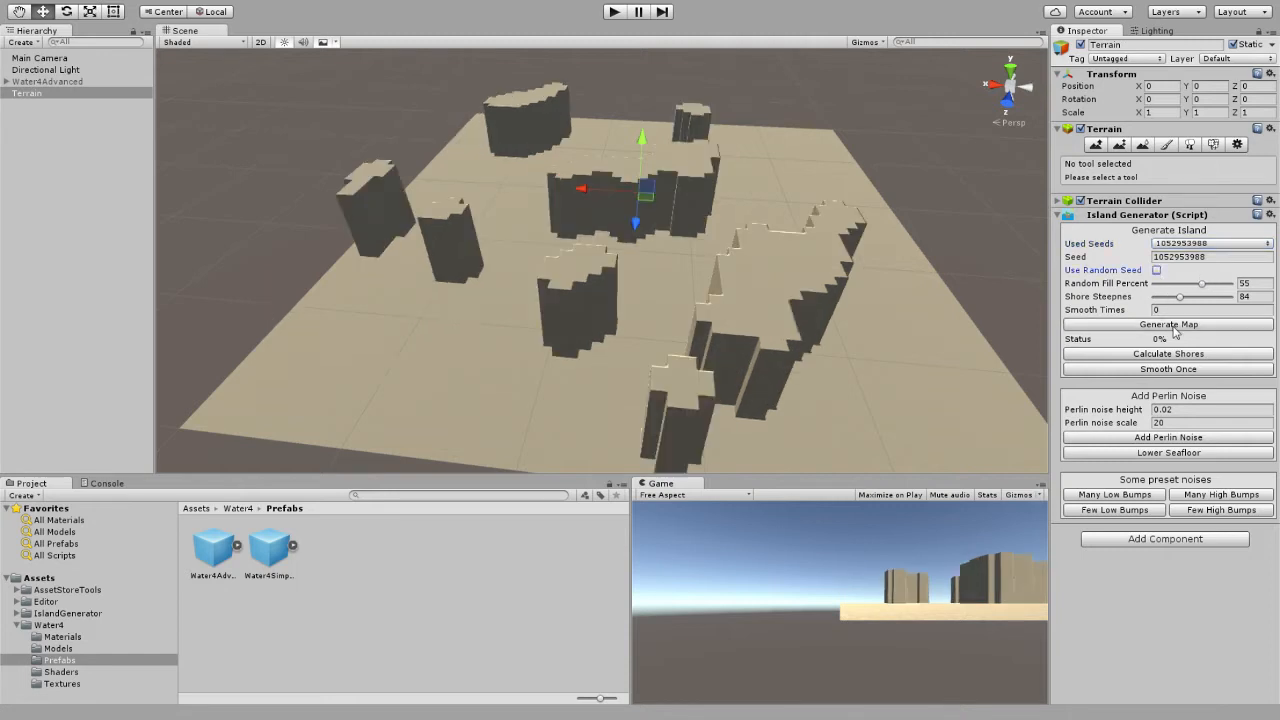
Set the shore steepness to 81 and the smooth times to 10.
{"action": "left_click", "coordinate": [1181, 299]}
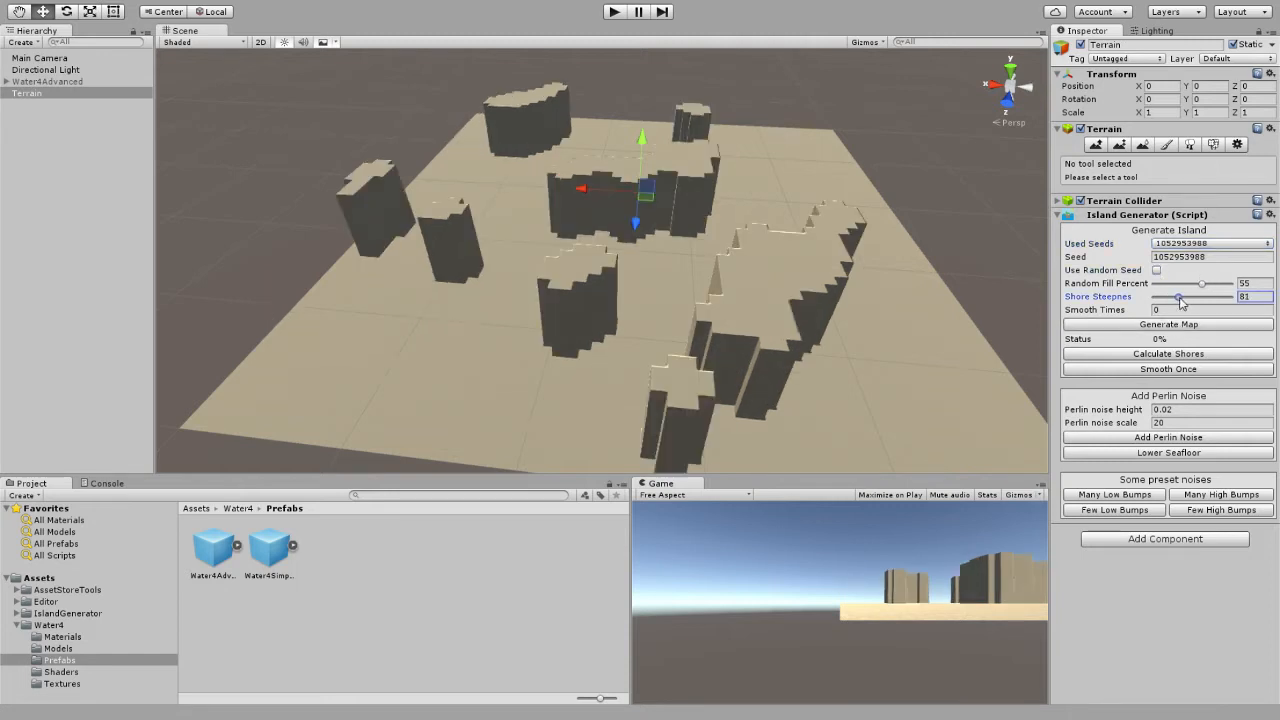
{"action": "left_click", "coordinate": [1157, 310]}
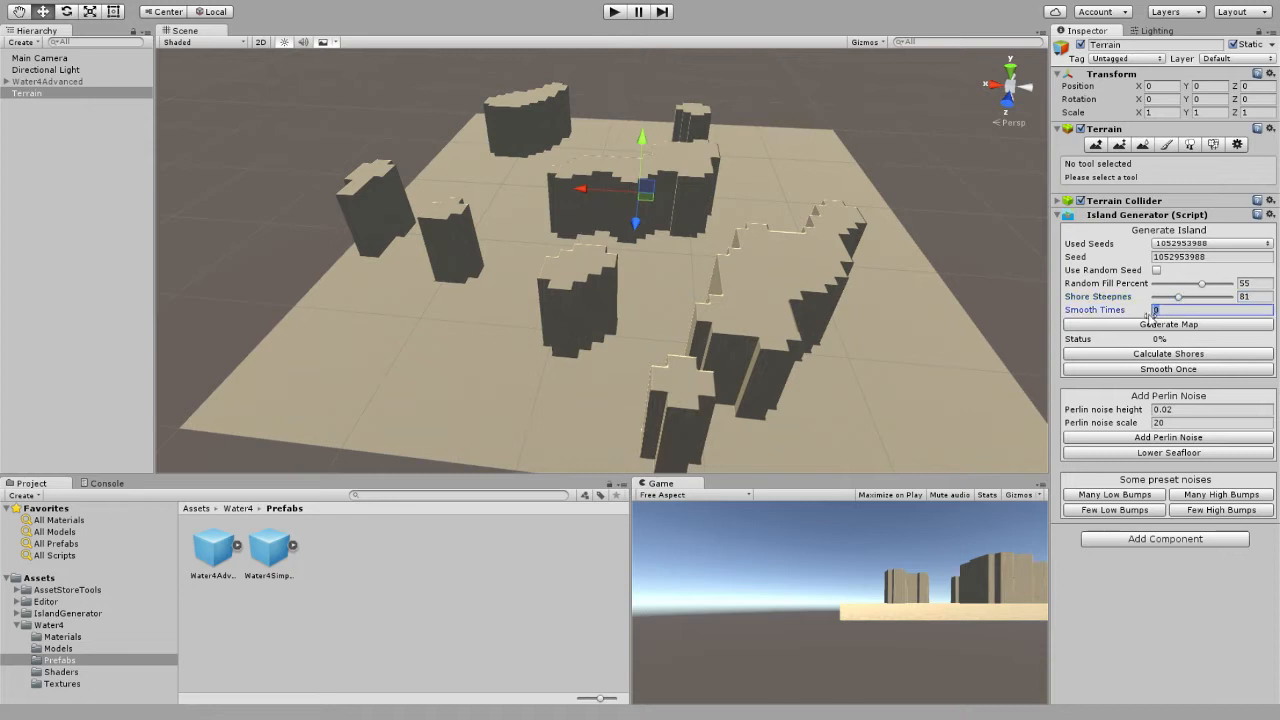
{"action": "type", "text": "10"}
Calculate the shores for the current map and add them to the terrain.
{"action": "left_click", "coordinate": [1160, 324]}
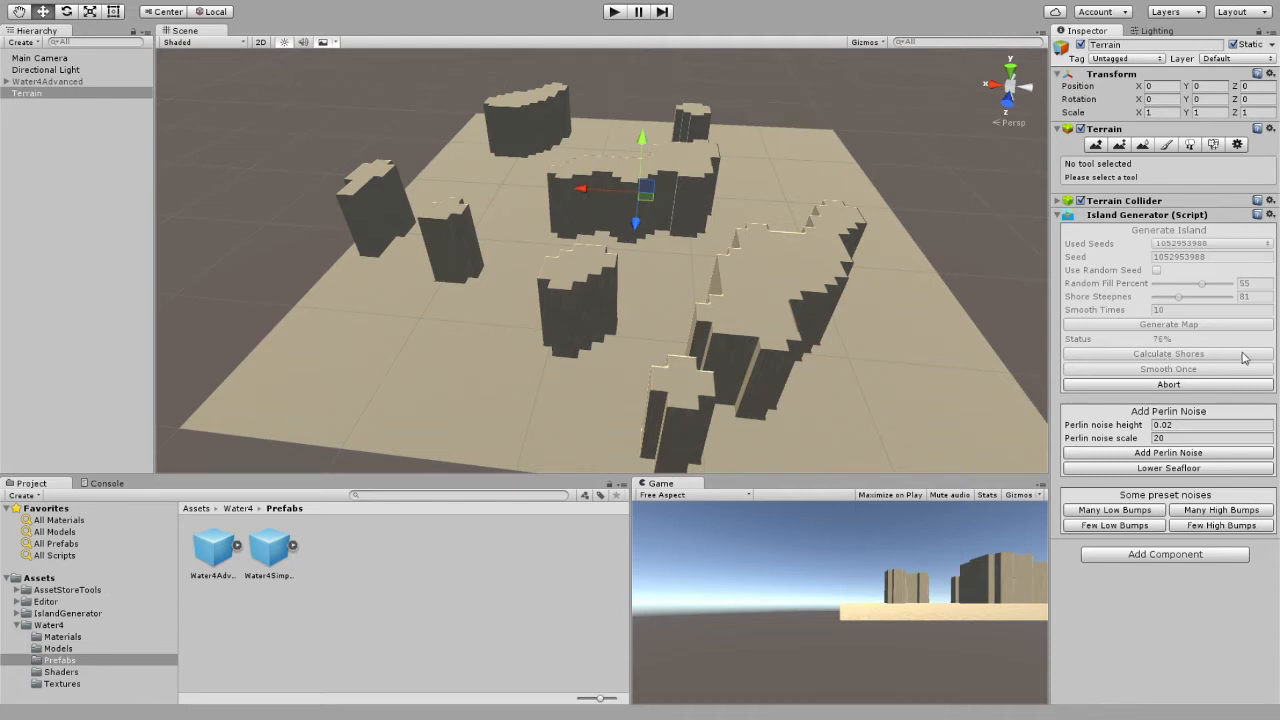
{"action": "left_click", "coordinate": [1240, 356]}
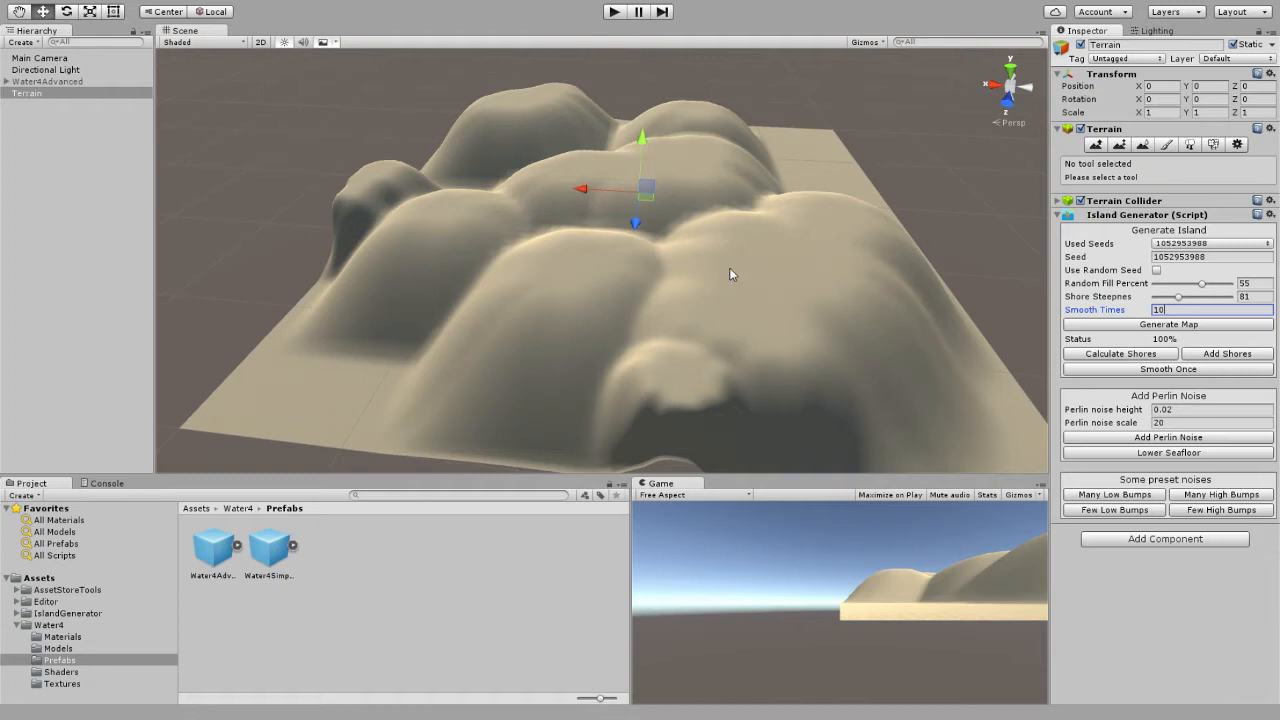
{"action": "left_click_drag", "start_coordinate": [730, 274], "coordinate": [813, 274], "text": "alt"}
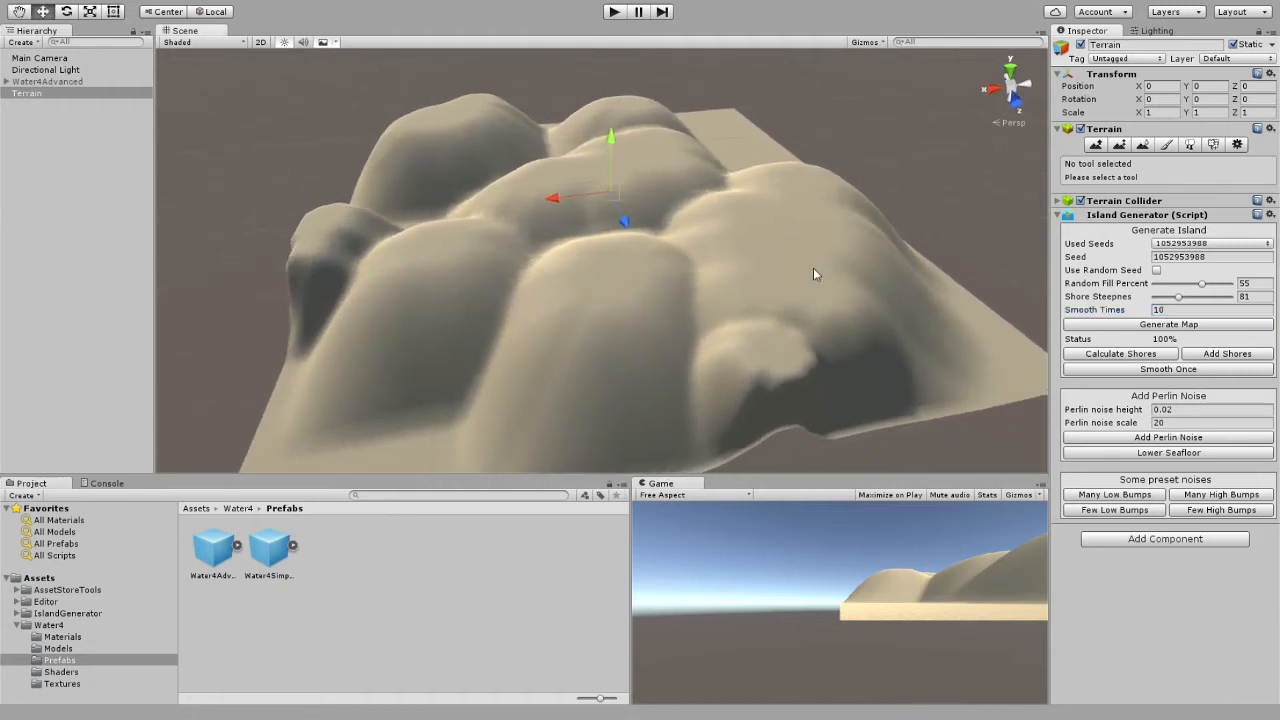
Activate the Water4Advanced object to view the islands surrounded by water, and deactivate it again.
{"action": "left_click", "coordinate": [110, 82]}
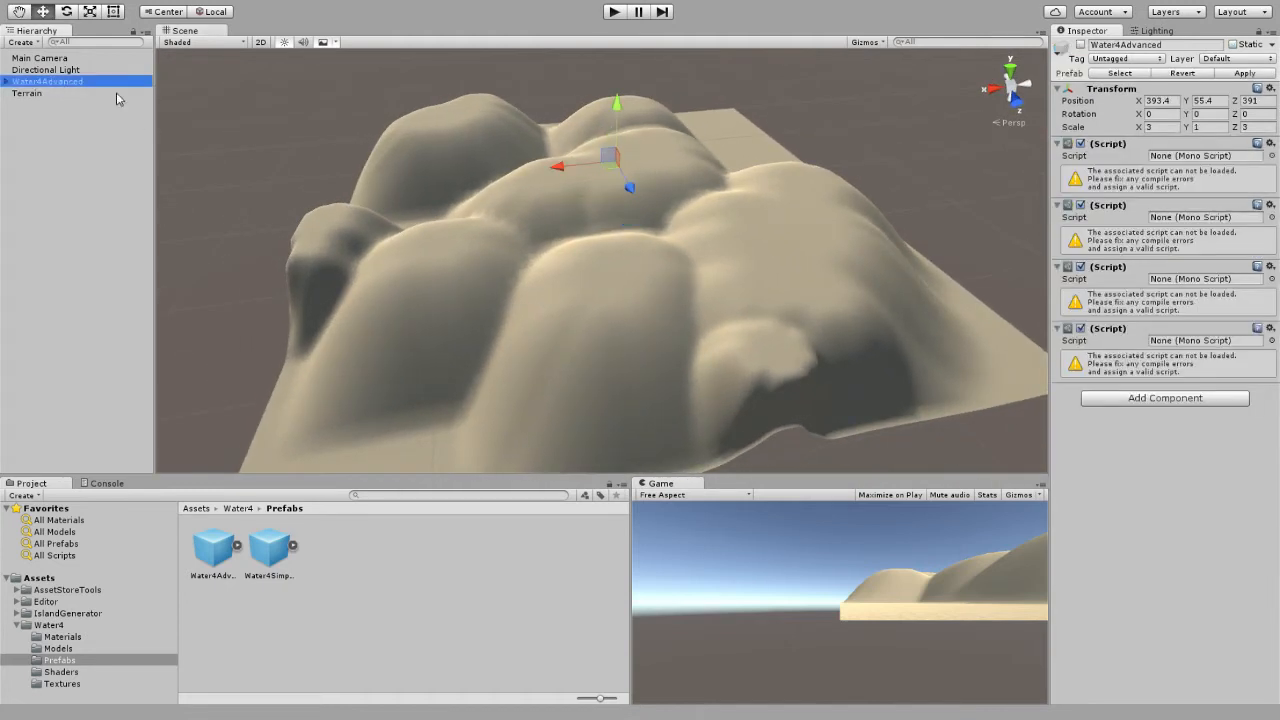
{"action": "left_click", "coordinate": [1080, 45]}
{"action": "left_click_drag", "start_coordinate": [926, 142], "coordinate": [904, 152], "text": "alt"}
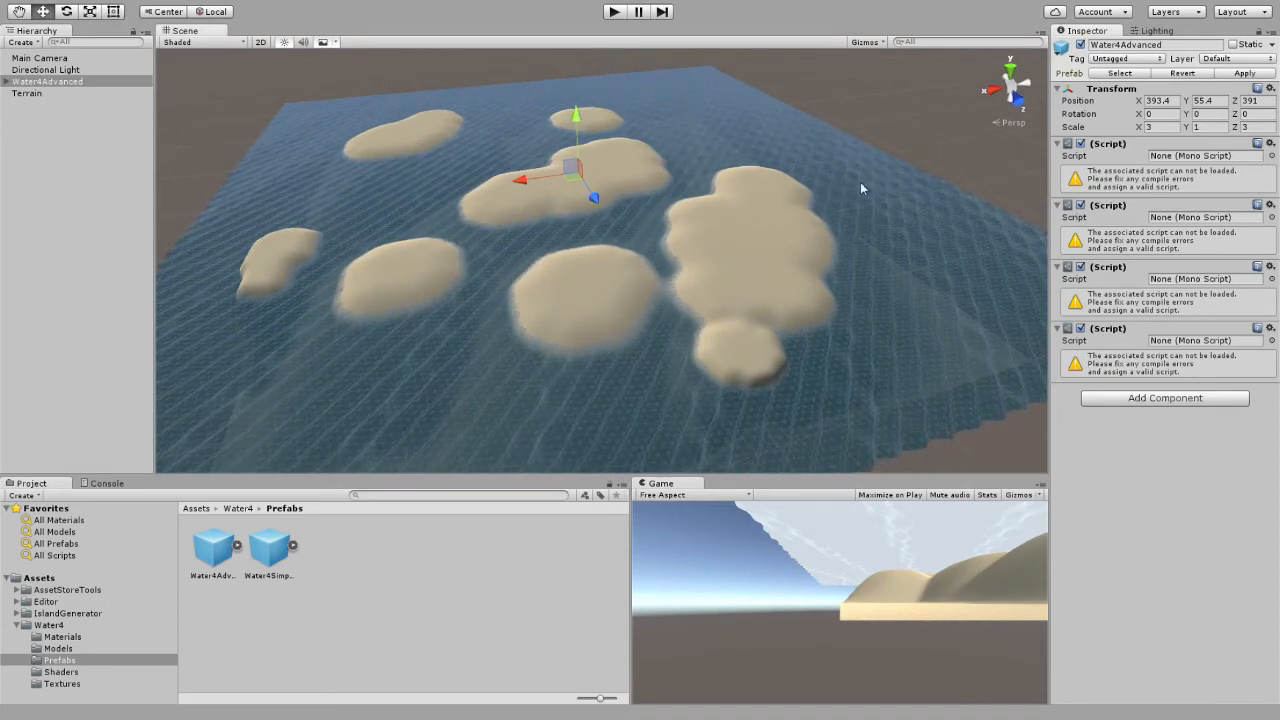
{"action": "left_click_drag", "start_coordinate": [860, 183], "coordinate": [790, 180], "text": "alt"}
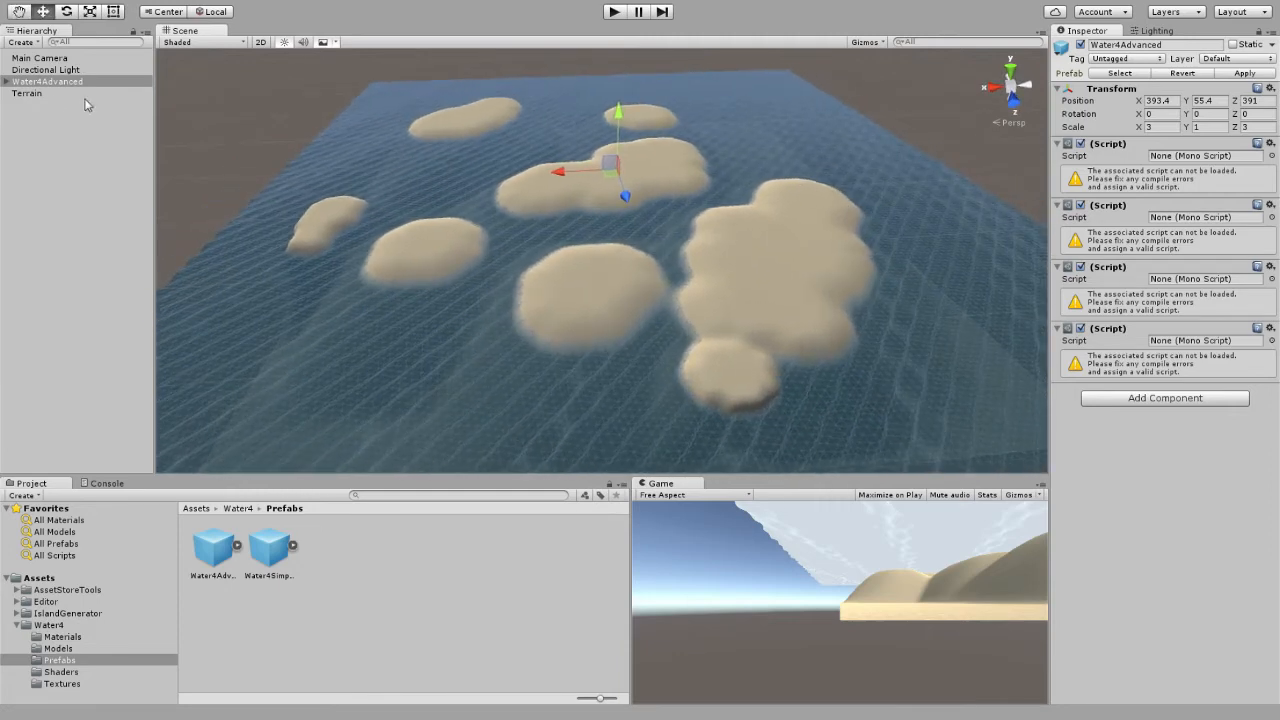
{"action": "left_click", "coordinate": [1080, 45]}
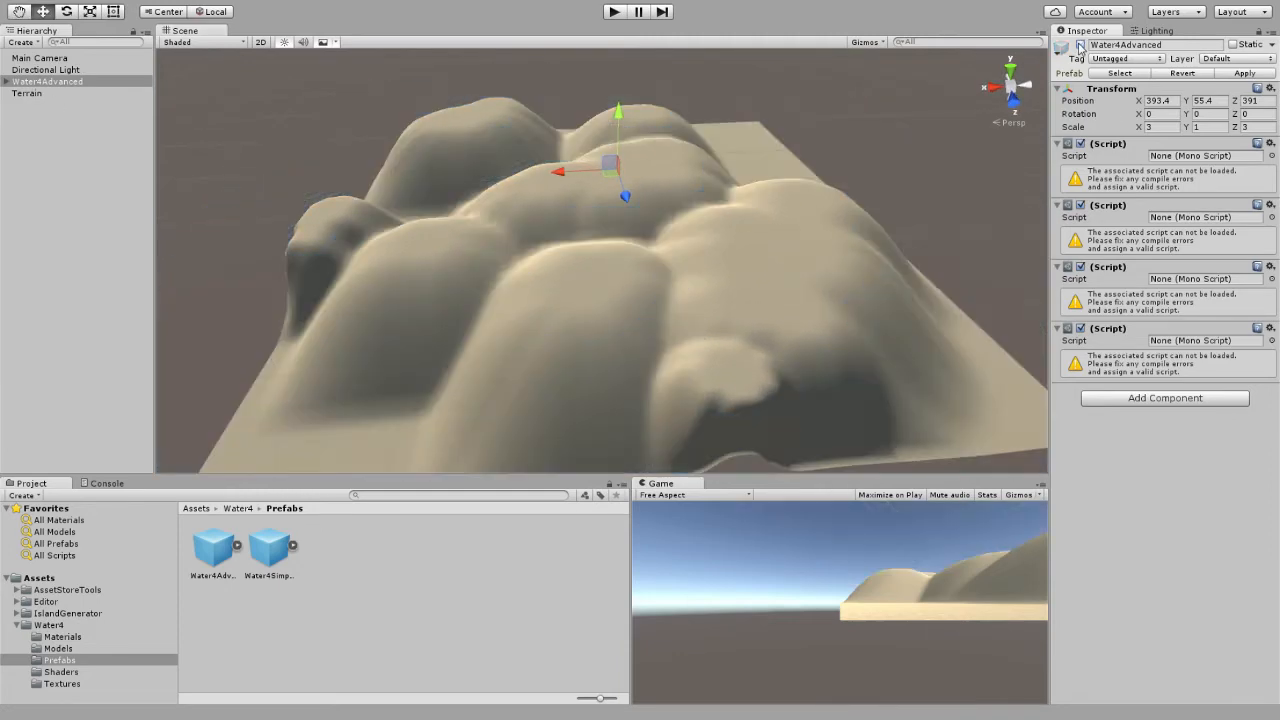
{"action": "left_click_drag", "start_coordinate": [740, 238], "coordinate": [814, 242], "text": "alt"}
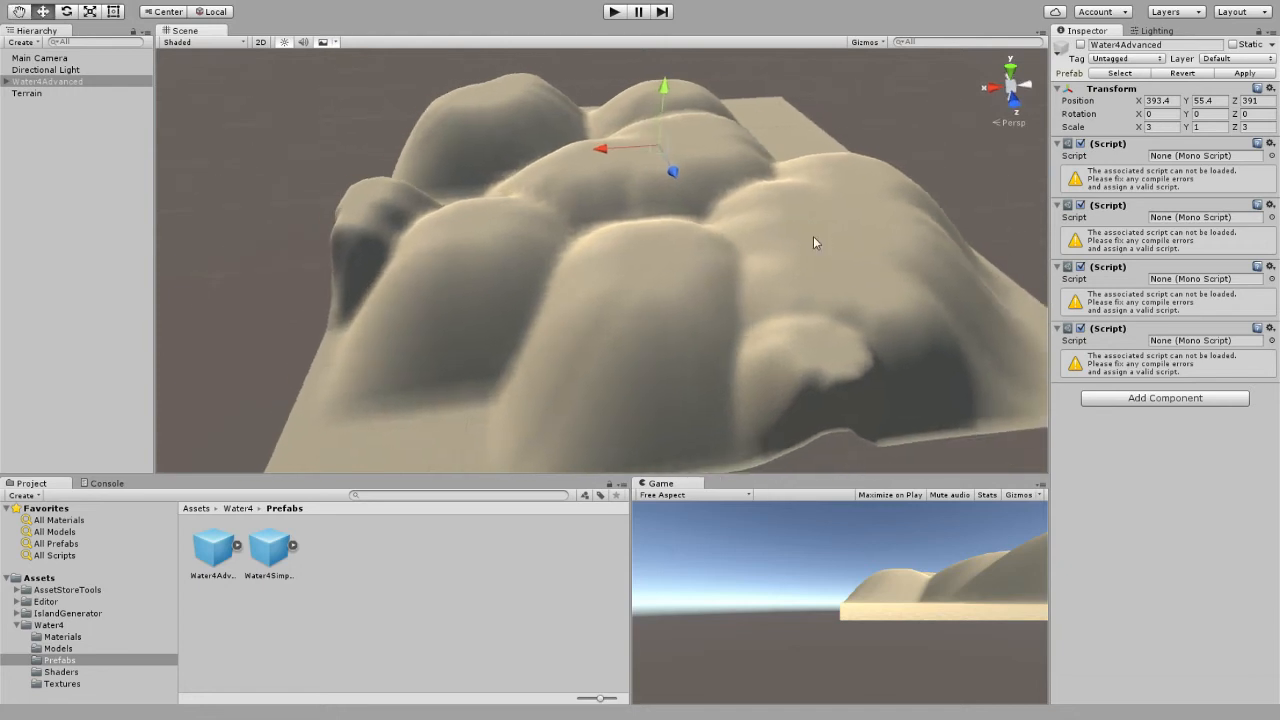
Add Perlin noise with a height of 0.02 and a scale of 20 to the terrain.
{"action": "left_click", "coordinate": [27, 93]}
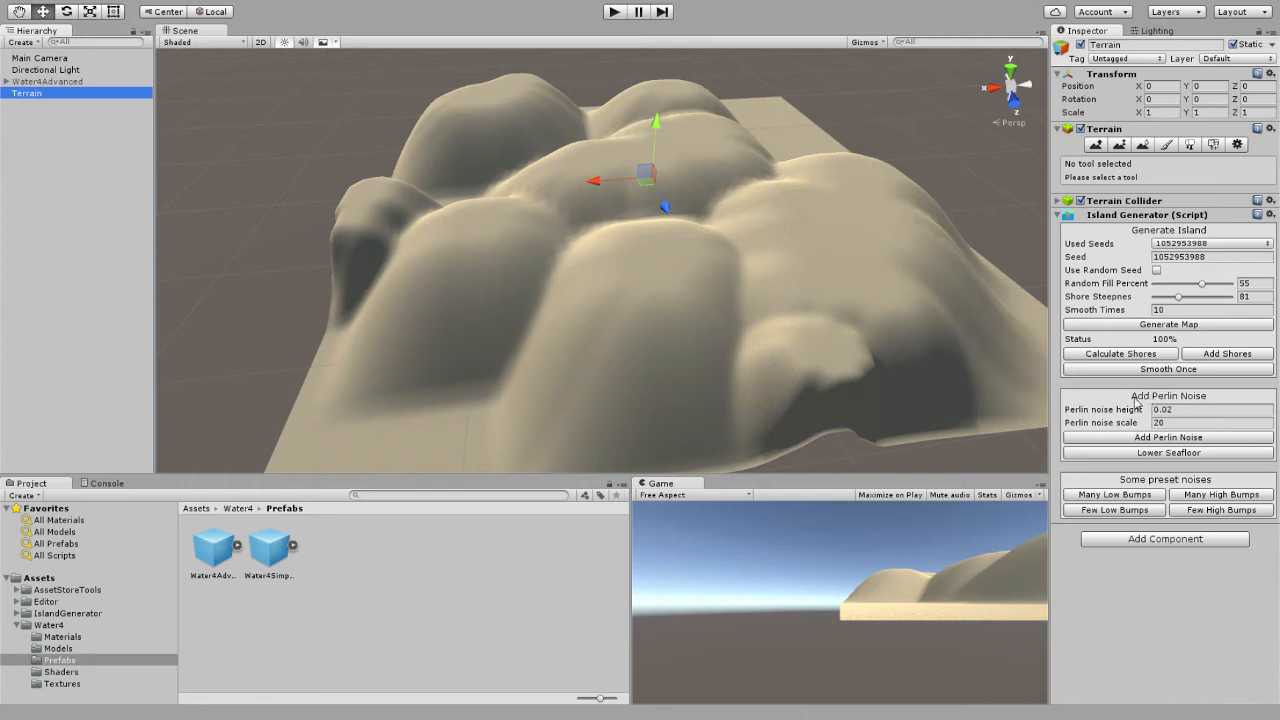
{"action": "right_click_drag", "start_coordinate": [951, 343], "coordinate": [962, 316]}
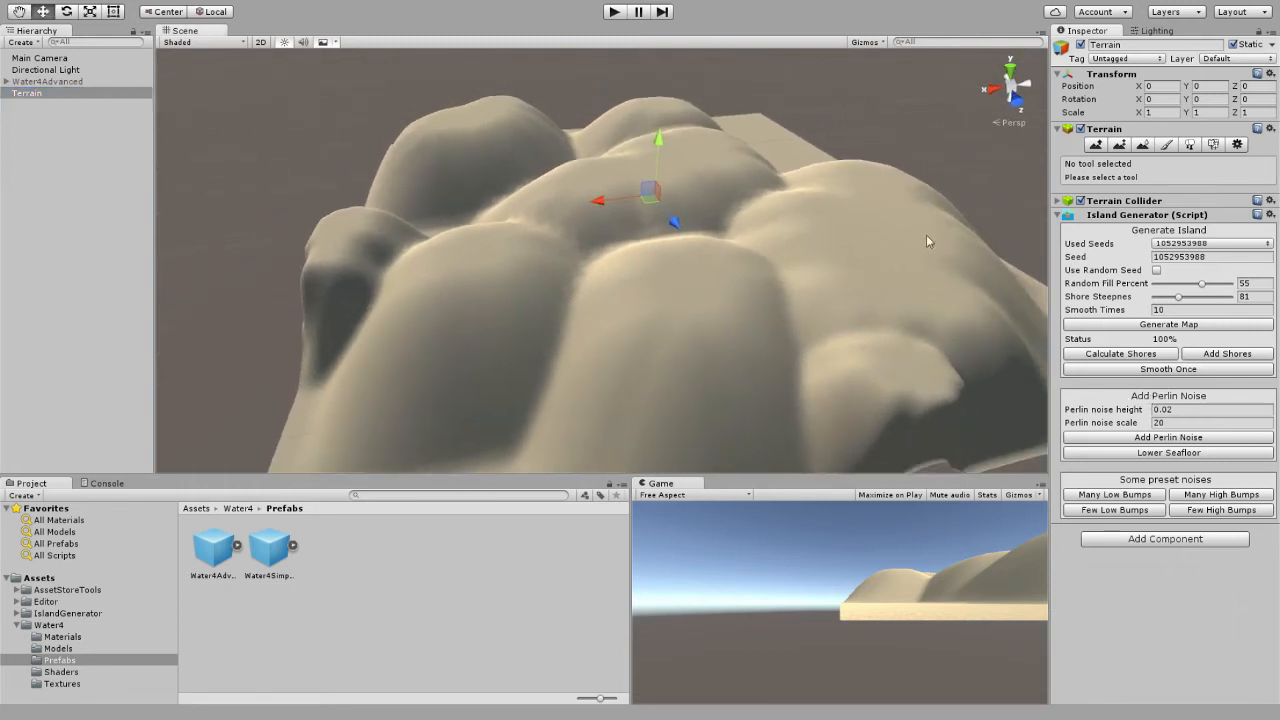
{"action": "right_click_drag", "start_coordinate": [789, 322], "coordinate": [820, 336]}
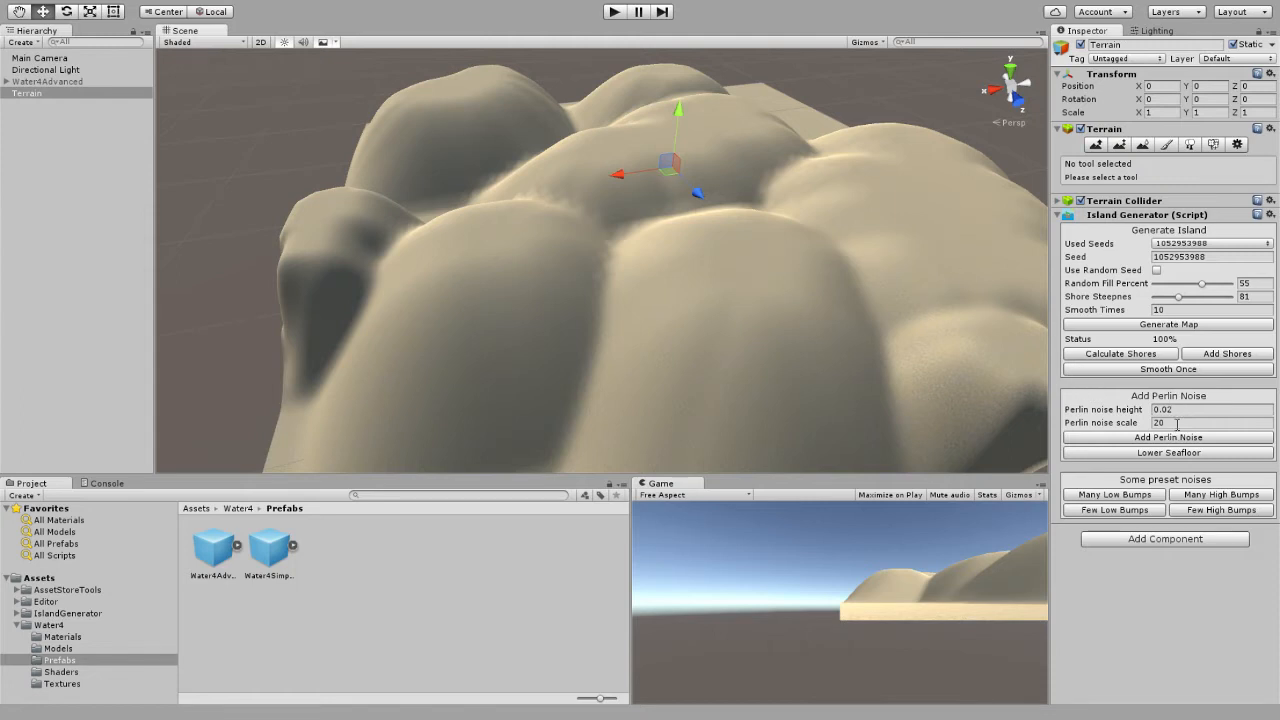
{"action": "mouse_move", "coordinate": [900, 345]}
{"action": "right_mouse_down"}
{"action": "mouse_move", "coordinate": [920, 343]}
{"action": "mouse_move", "coordinate": [912, 328]}
{"action": "right_mouse_up"}
{"action": "key", "text": "w"}
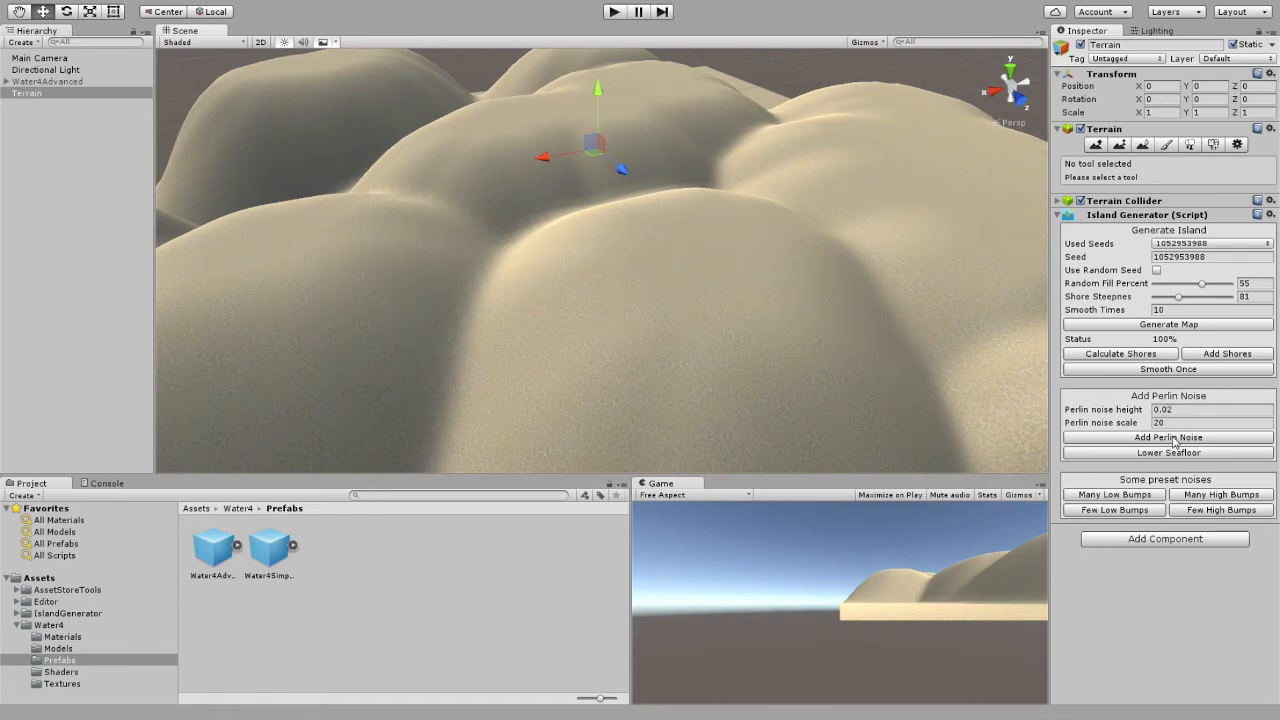
{"action": "left_click", "coordinate": [1174, 439]}
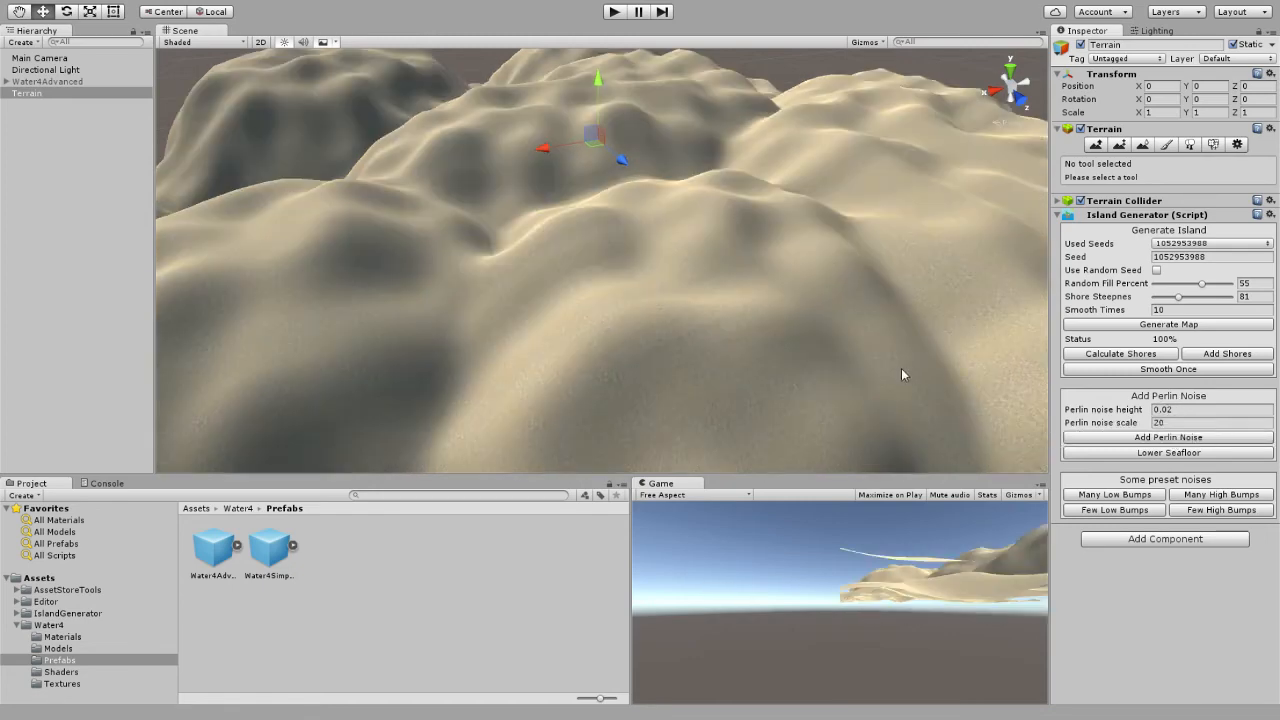
Undo the last Perlin noise and try noise with a scale of 100 on the terrain, undoing it as well.
{"action": "key", "text": "ctrl+z"}
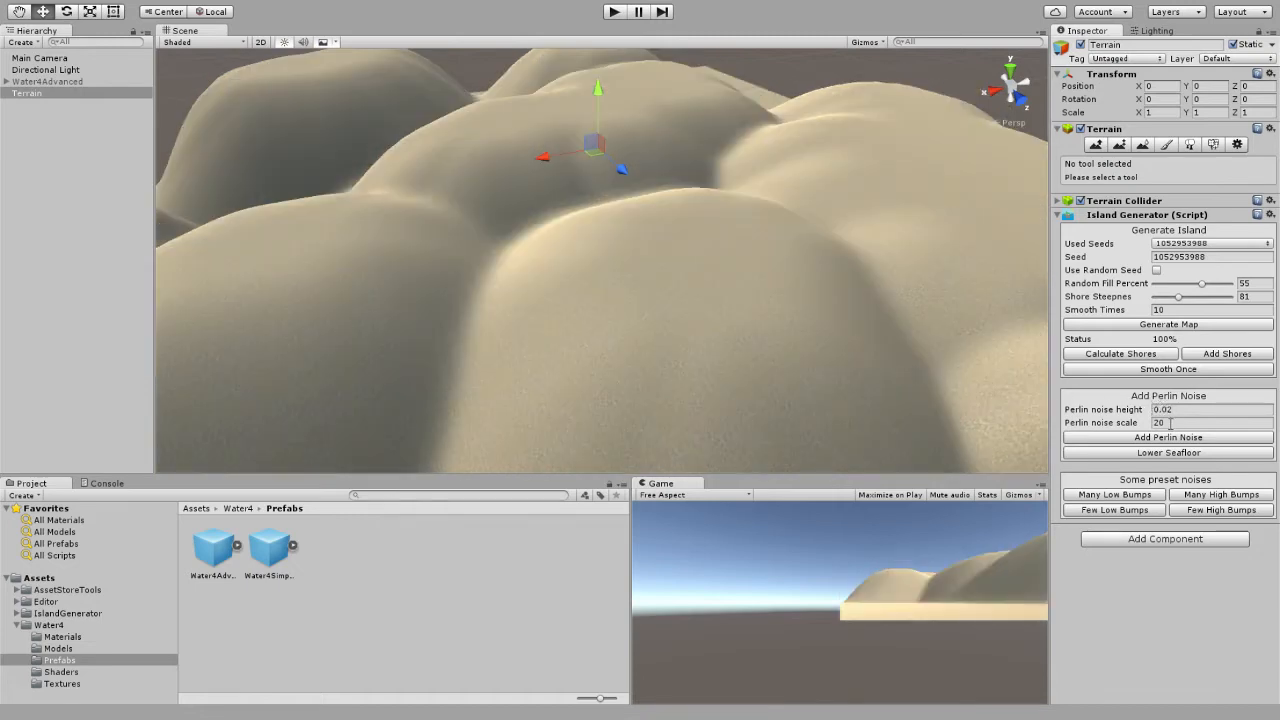
{"action": "left_click", "coordinate": [1156, 423]}
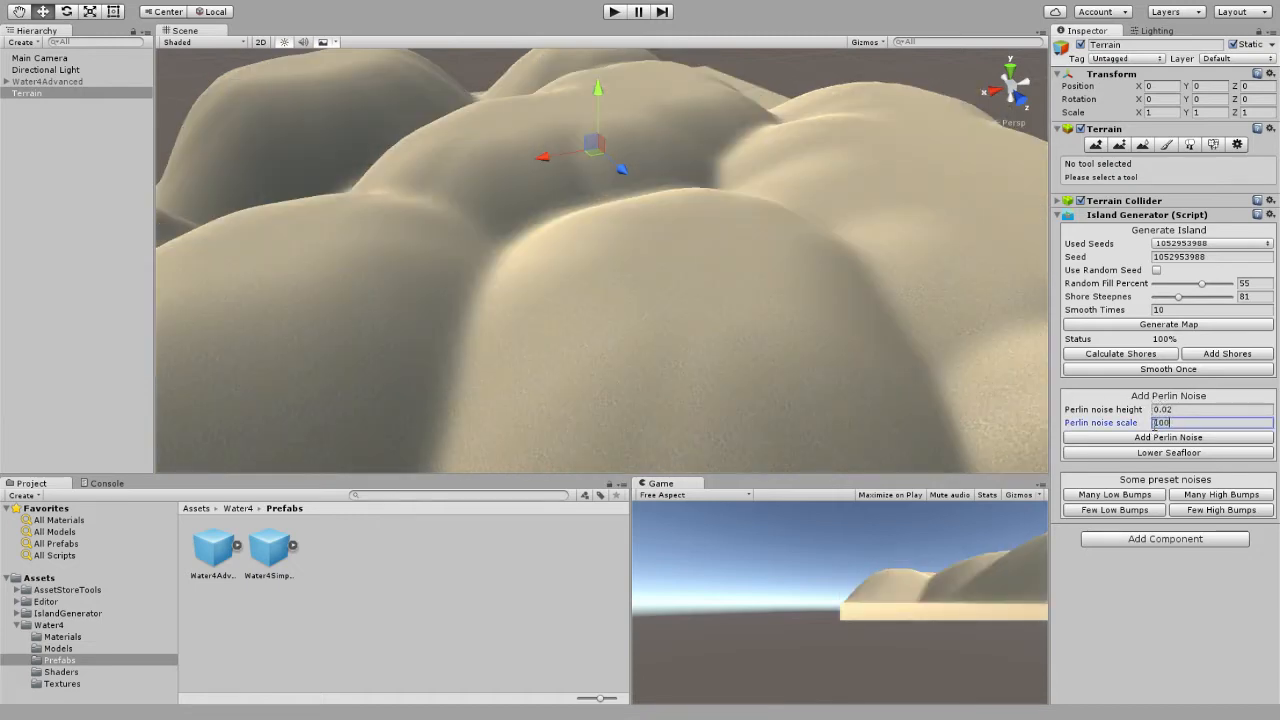
{"action": "left_click", "coordinate": [1160, 440]}
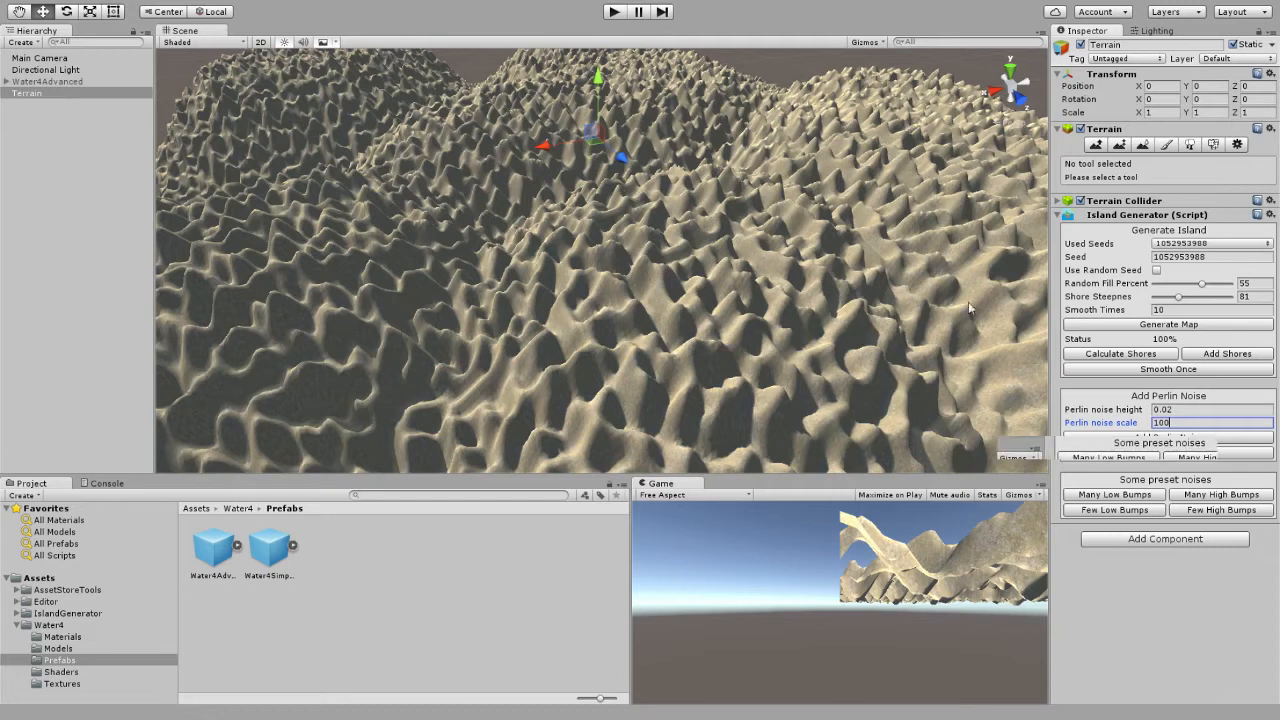
{"action": "key", "text": "ctrl+z"}
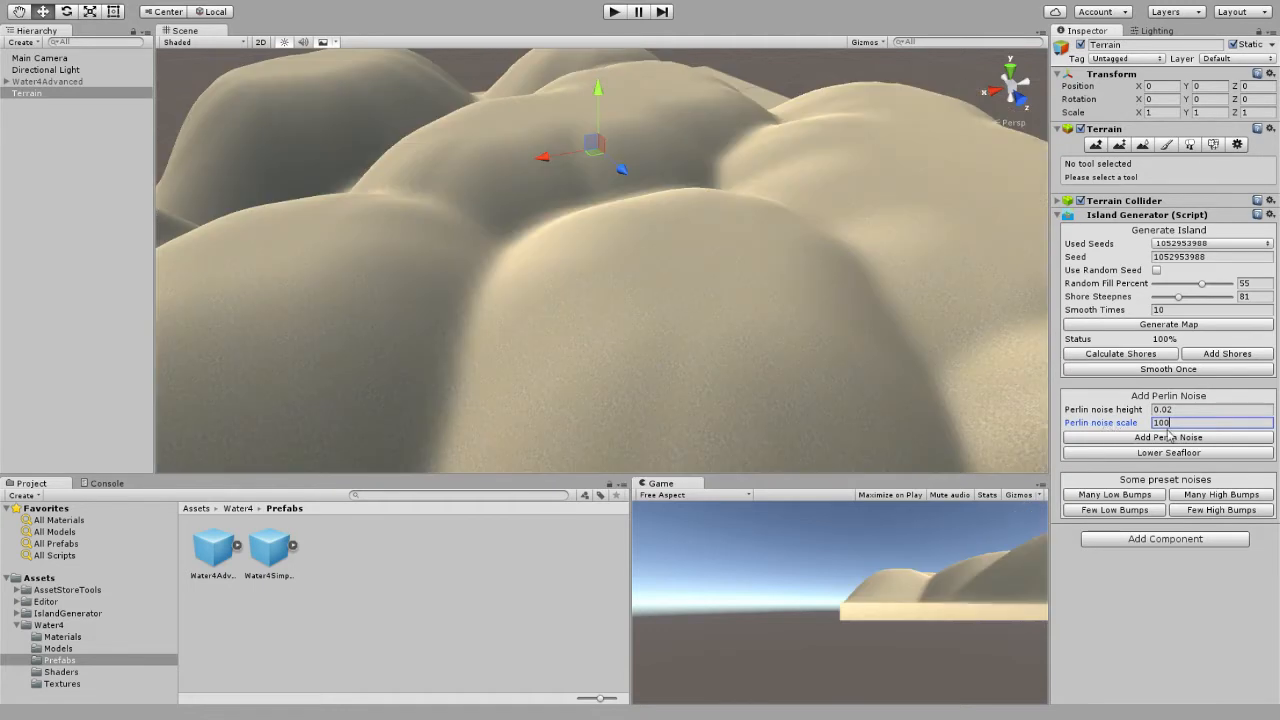
Try Perlin noise at a scale of 20 with a height of 0.02 and with a height of 0.08, undoing both.
{"action": "left_click", "coordinate": [1133, 438]}
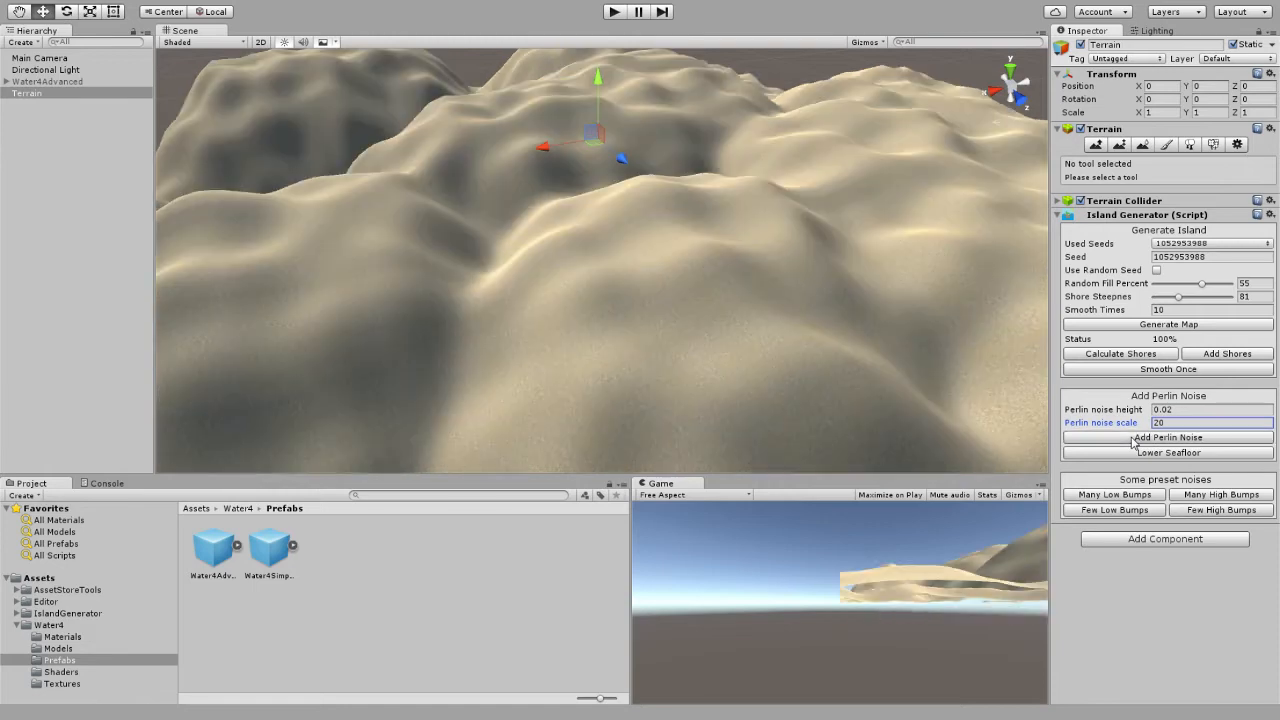
{"action": "key", "text": "ctrl+z"}
{"action": "left_click", "coordinate": [1170, 411]}
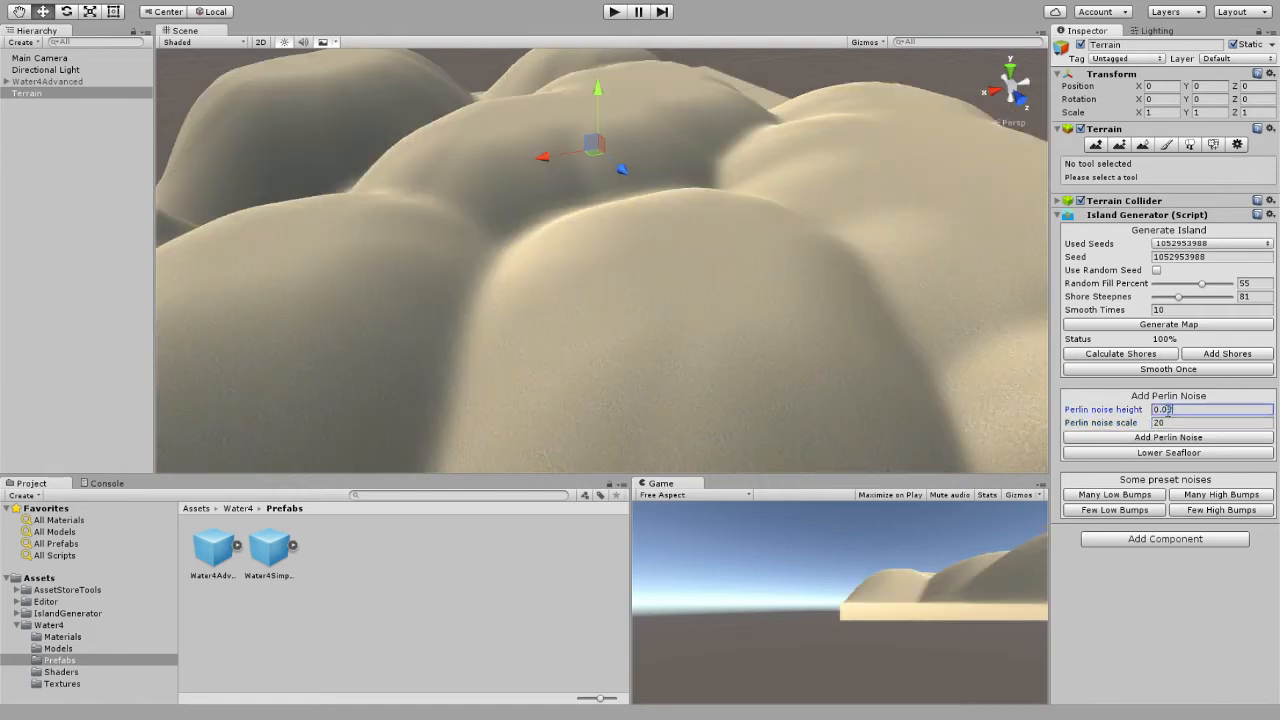
{"action": "left_click", "coordinate": [1163, 435]}
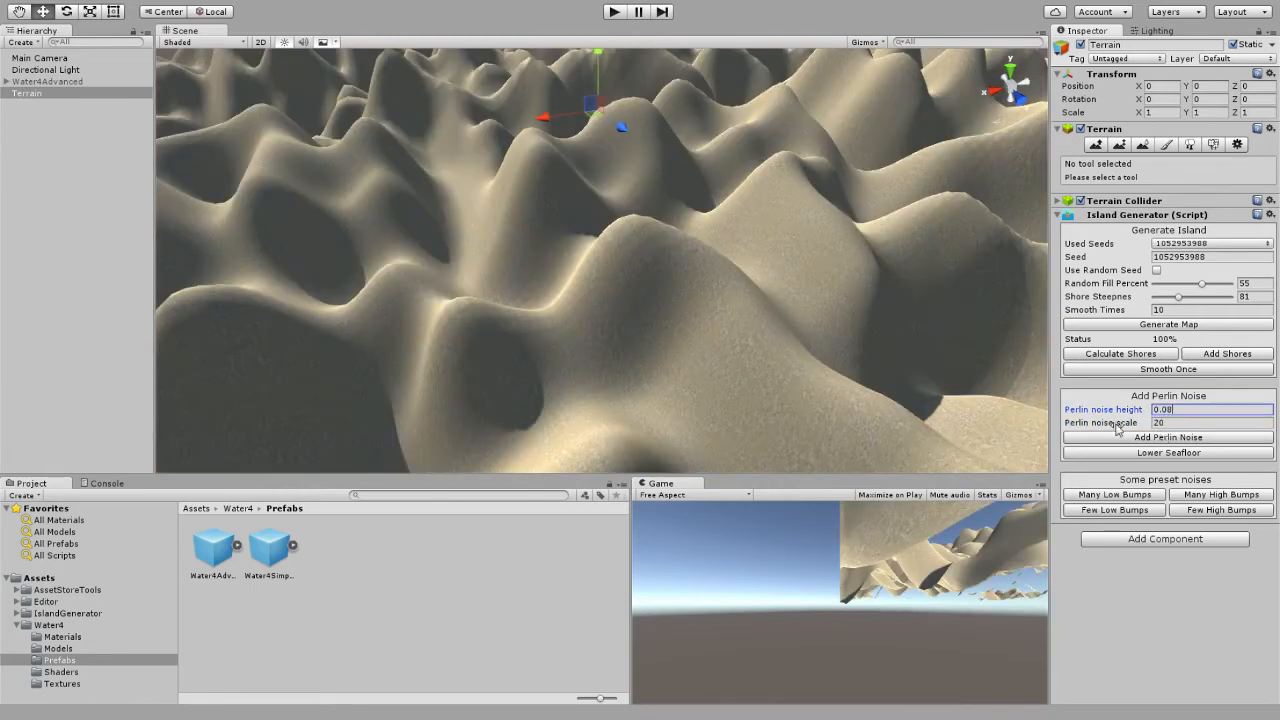
{"action": "right_click_drag", "start_coordinate": [790, 342], "coordinate": [777, 288]}
{"action": "right_click_drag", "start_coordinate": [668, 226], "coordinate": [760, 307]}
{"action": "key", "text": "ctrl+z"}
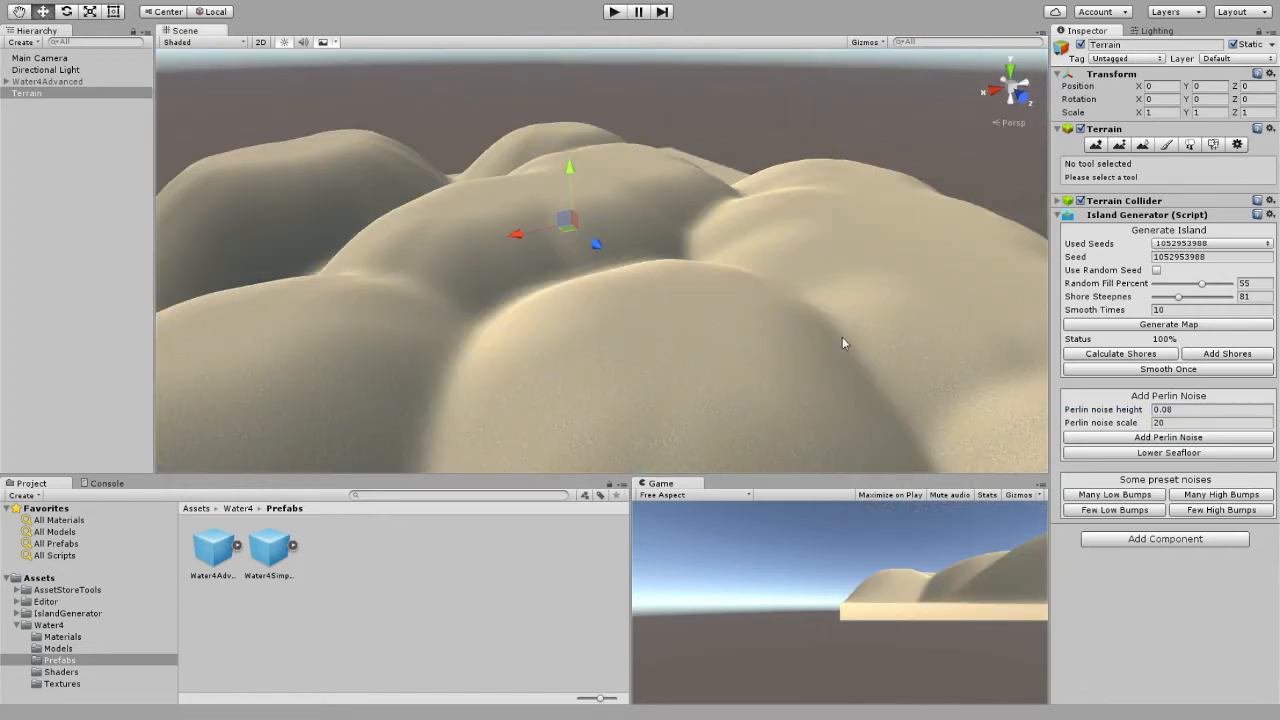
Compare Perlin noise heights of 0.02 and 0.05 at a scale of 20 on the terrain, undoing each.
{"action": "left_click", "coordinate": [1171, 411]}
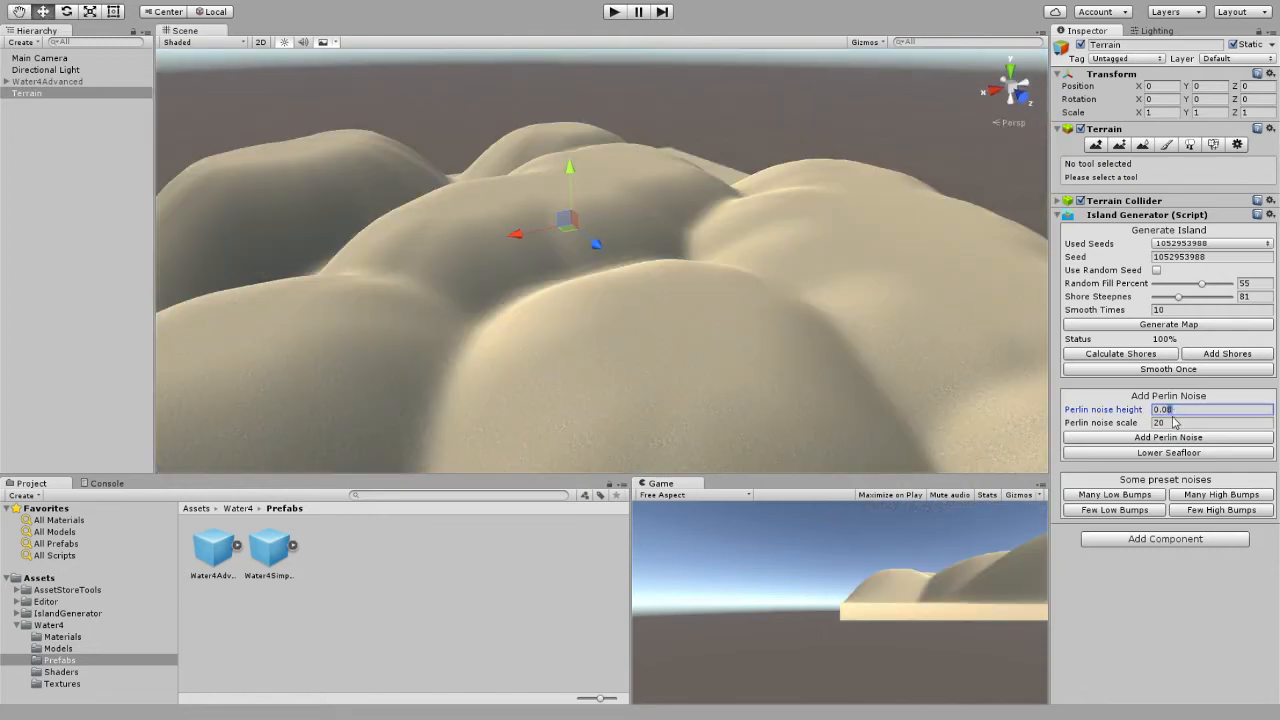
{"action": "left_click", "coordinate": [1170, 437]}
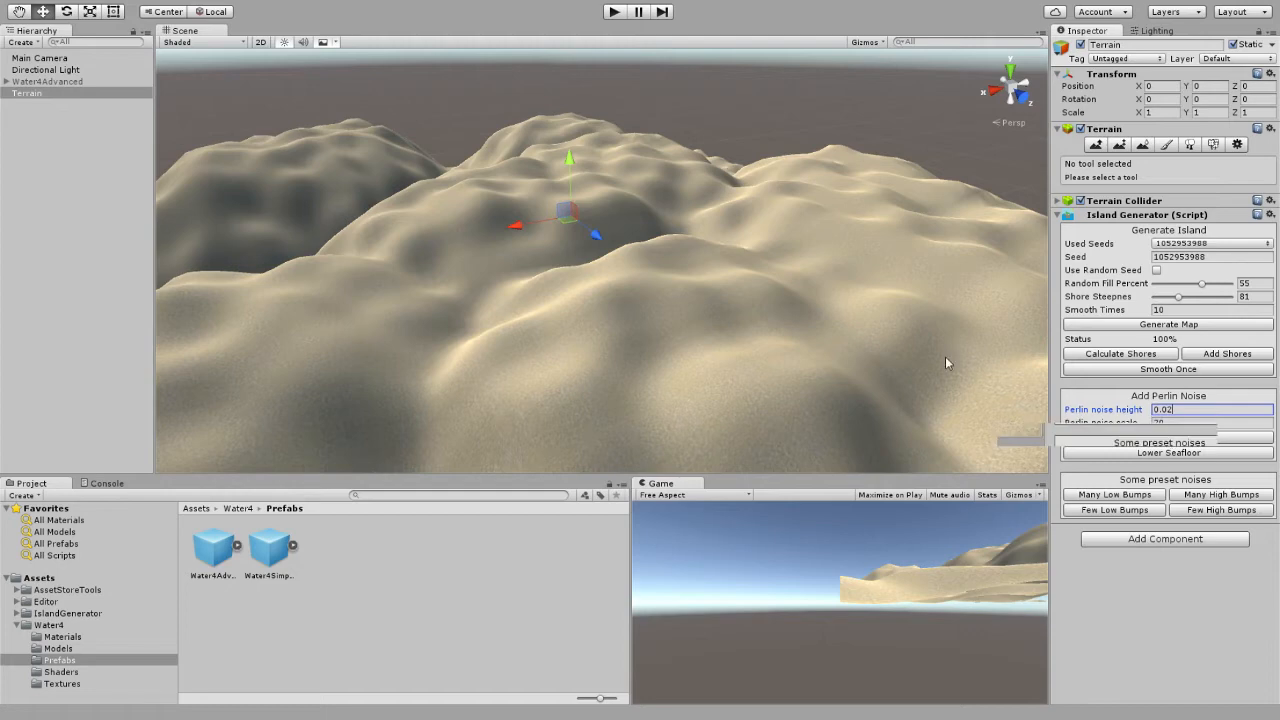
{"action": "key", "text": "ctrl+z"}
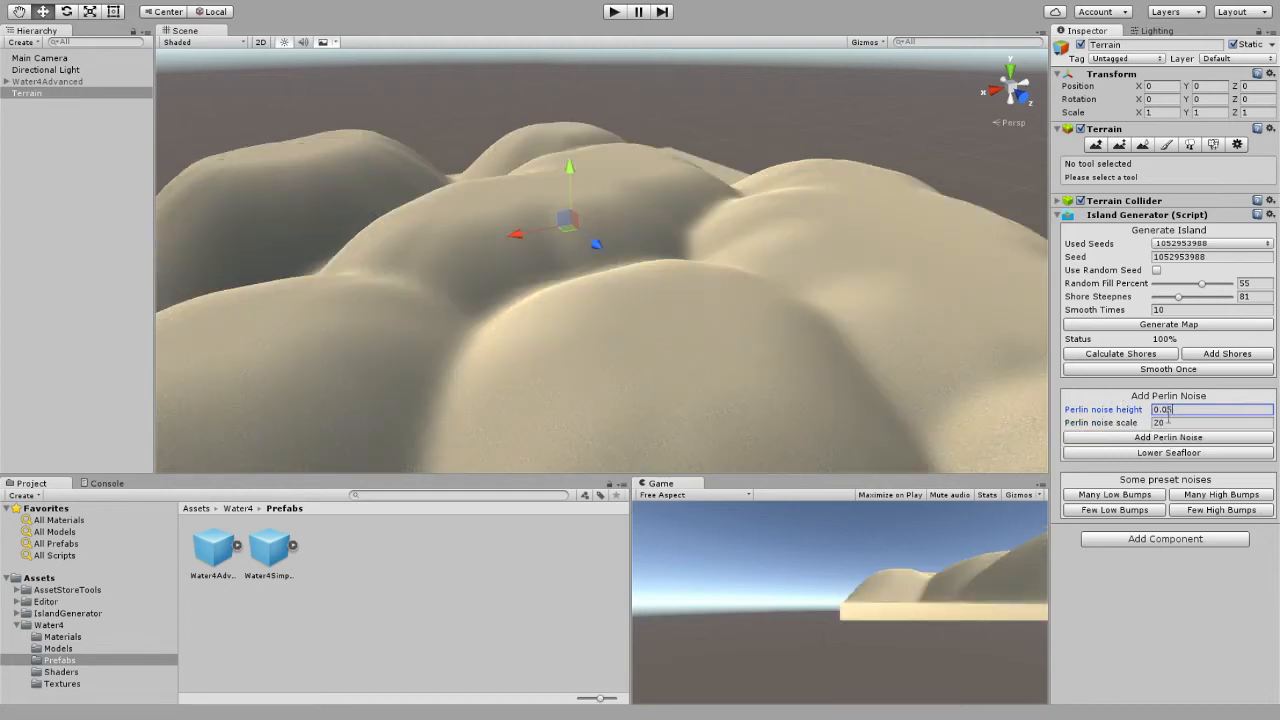
{"action": "left_click", "coordinate": [1167, 439]}
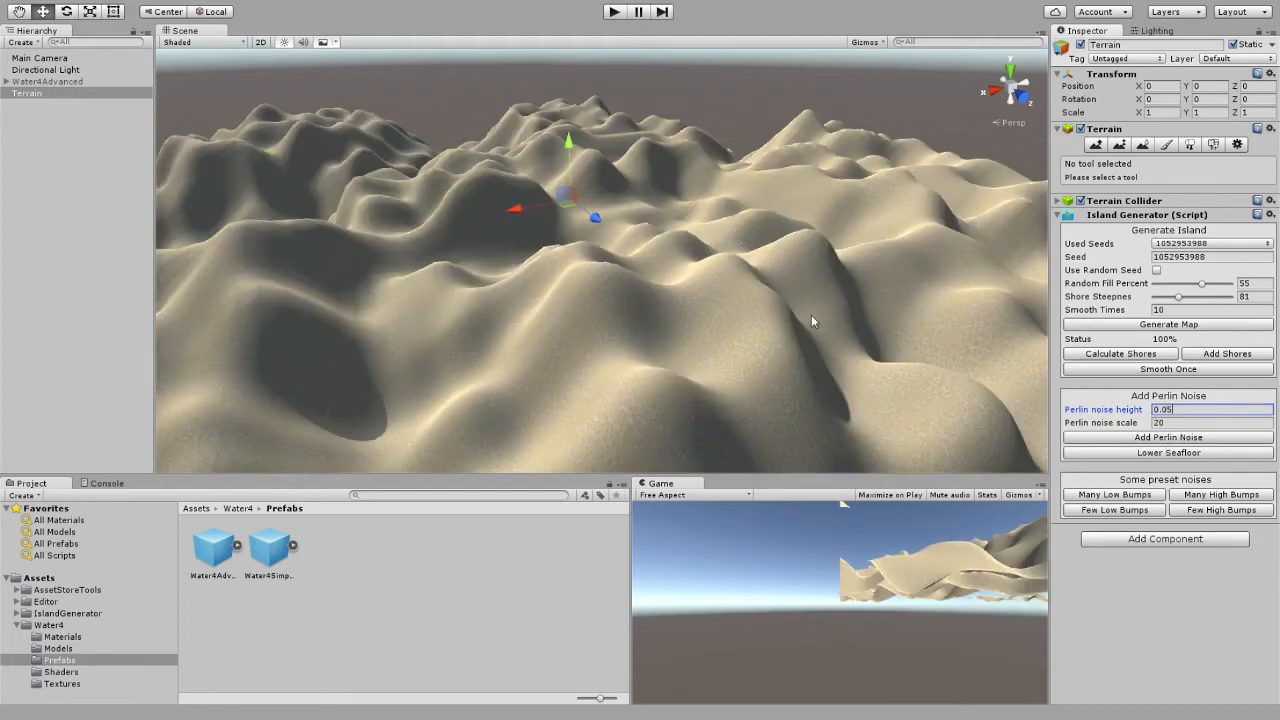
{"action": "key", "text": "ctrl+z"}
Try Perlin noise with a height of 0.006 and a scale of 20 on the terrain.
{"action": "left_click_drag", "start_coordinate": [940, 343], "coordinate": [849, 291], "text": "alt"}
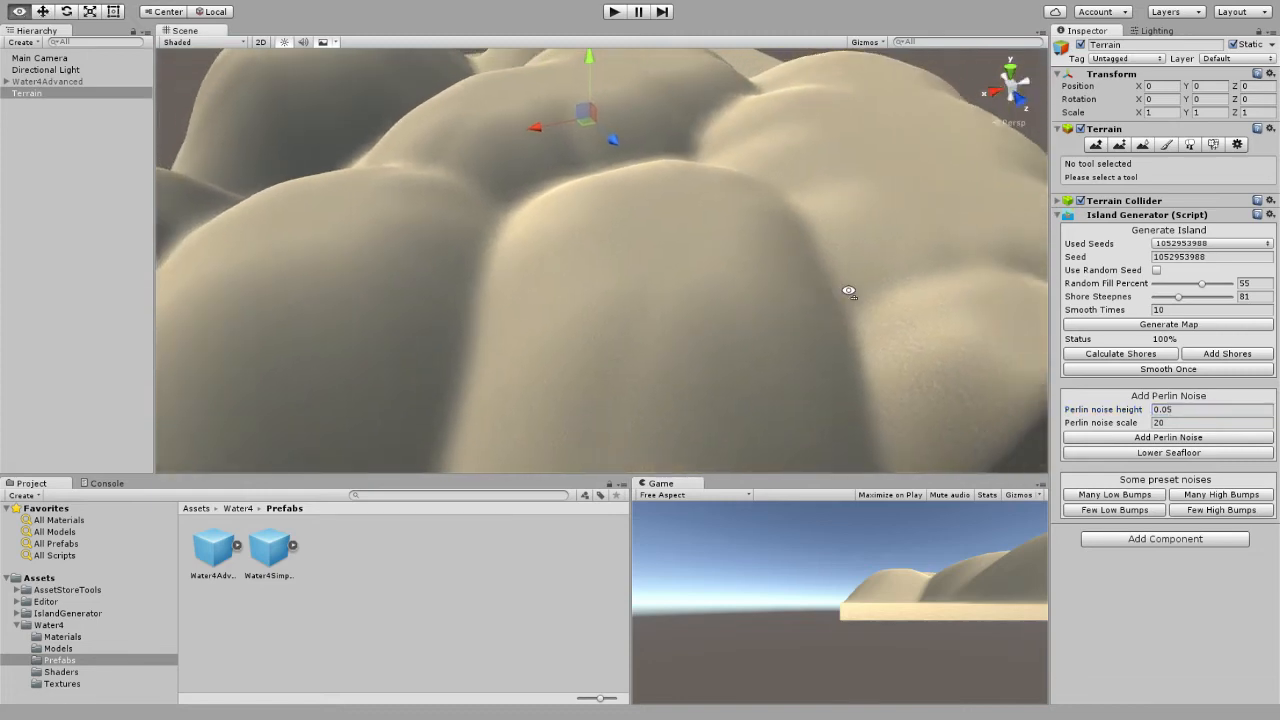
{"action": "key", "text": "s"}
{"action": "right_click_drag", "start_coordinate": [849, 291], "coordinate": [764, 275]}
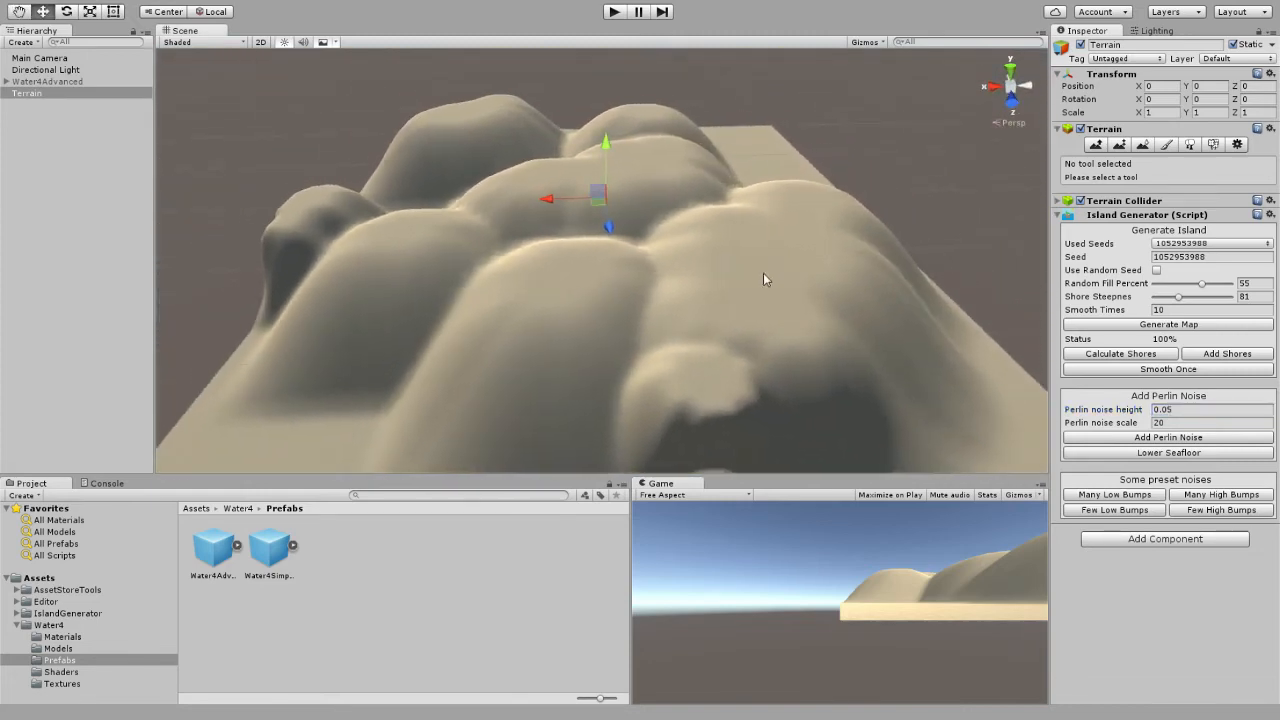
{"action": "left_click_drag", "start_coordinate": [726, 203], "coordinate": [502, 210], "text": "alt"}
{"action": "left_click", "coordinate": [1160, 410]}
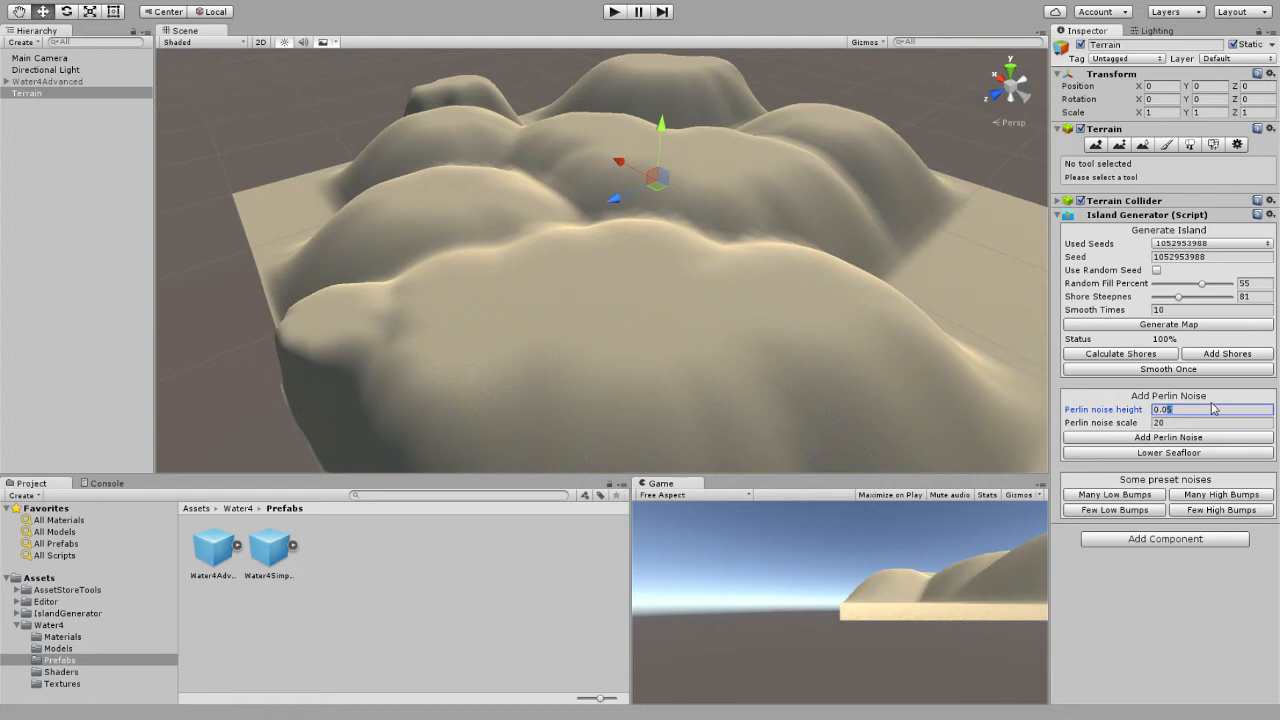
{"action": "type", "text": "0.006"}
{"action": "left_click", "coordinate": [1178, 438]}
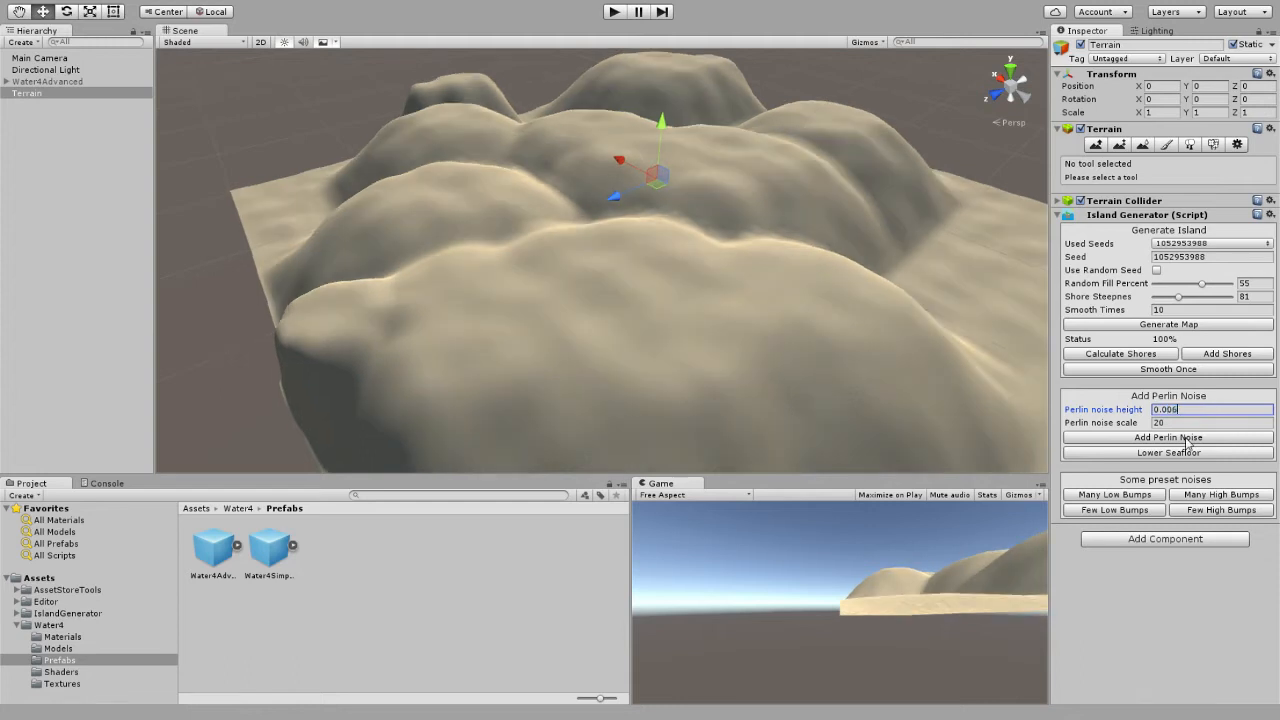
{"action": "left_click_drag", "start_coordinate": [883, 331], "coordinate": [971, 322], "text": "alt"}
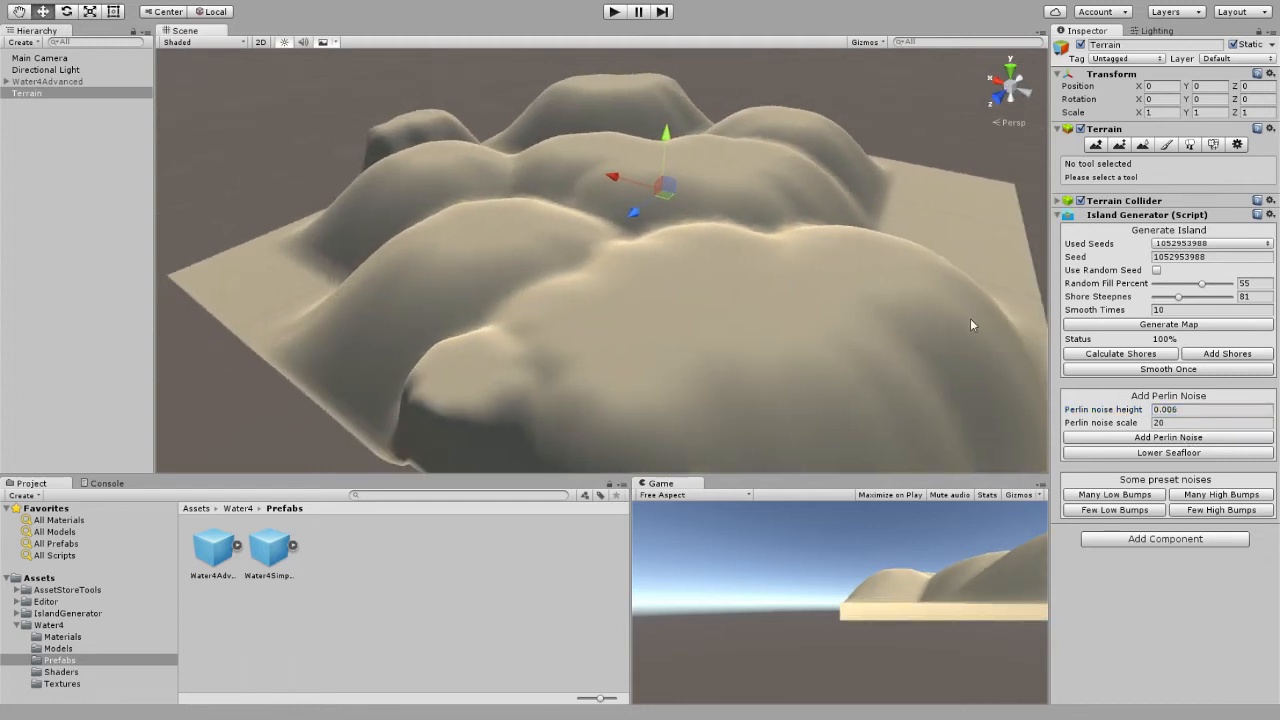
Try the Many Low Bumps and Many High Bumps preset noises on the smooth terrain, undoing each.
{"action": "left_click", "coordinate": [1133, 497]}
{"action": "key", "text": "w"}
{"action": "right_click_drag", "start_coordinate": [904, 412], "coordinate": [698, 287]}
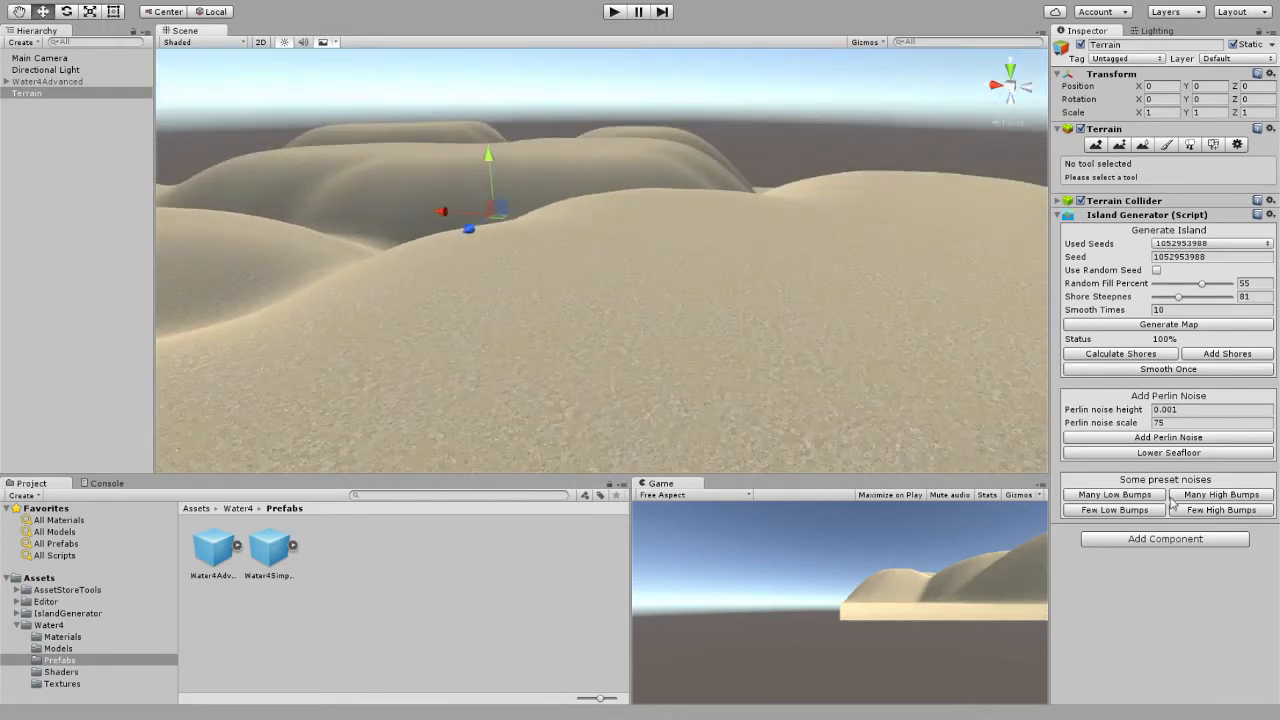
{"action": "left_click", "coordinate": [1132, 498]}
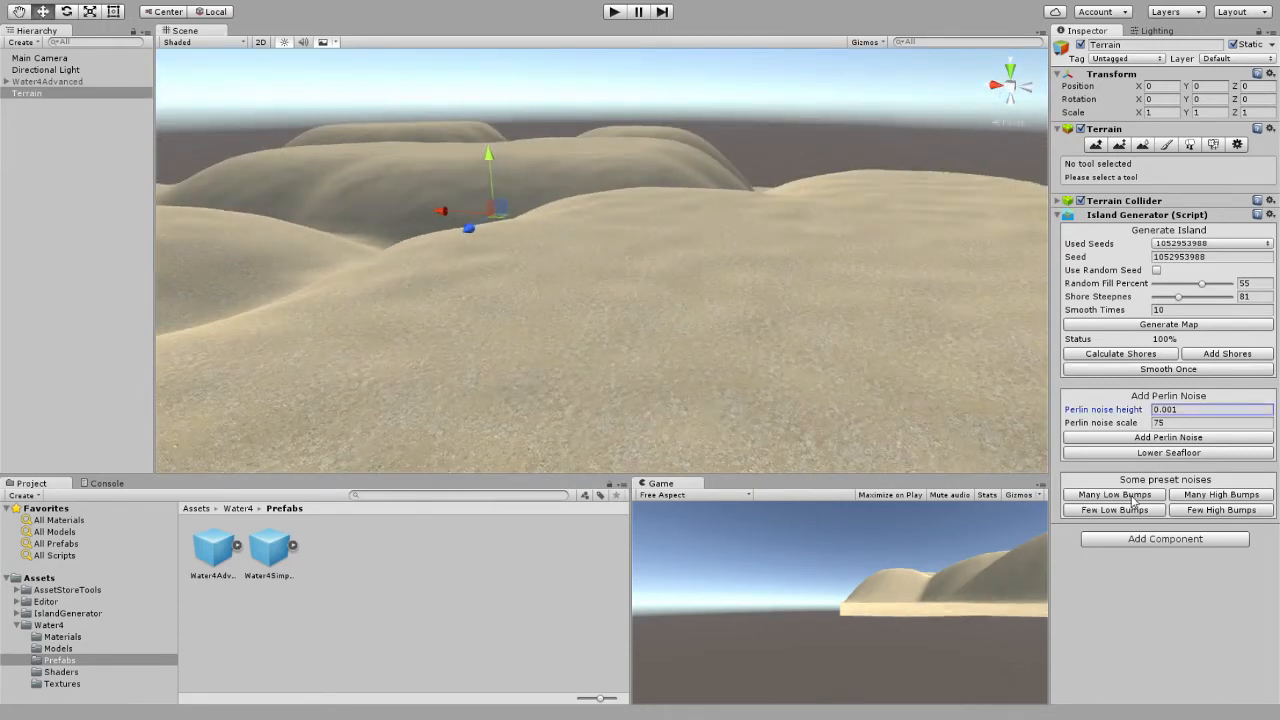
{"action": "left_click", "coordinate": [1203, 496]}
{"action": "right_click_drag", "start_coordinate": [875, 300], "coordinate": [700, 300]}
Try the Few Low Bumps and Few High Bumps preset noises on the terrain, undoing each.
{"action": "left_click", "coordinate": [1107, 510]}
{"action": "left_click", "coordinate": [1107, 511]}
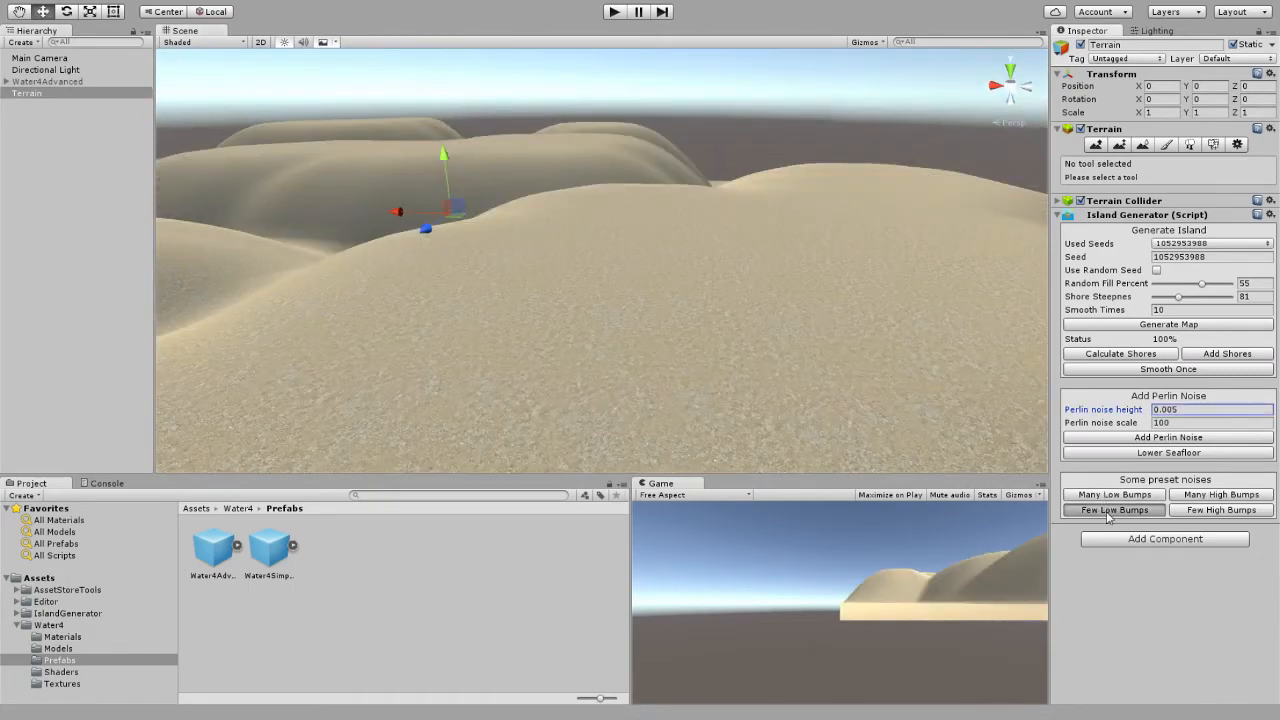
{"action": "right_click_drag", "start_coordinate": [853, 318], "coordinate": [746, 268]}
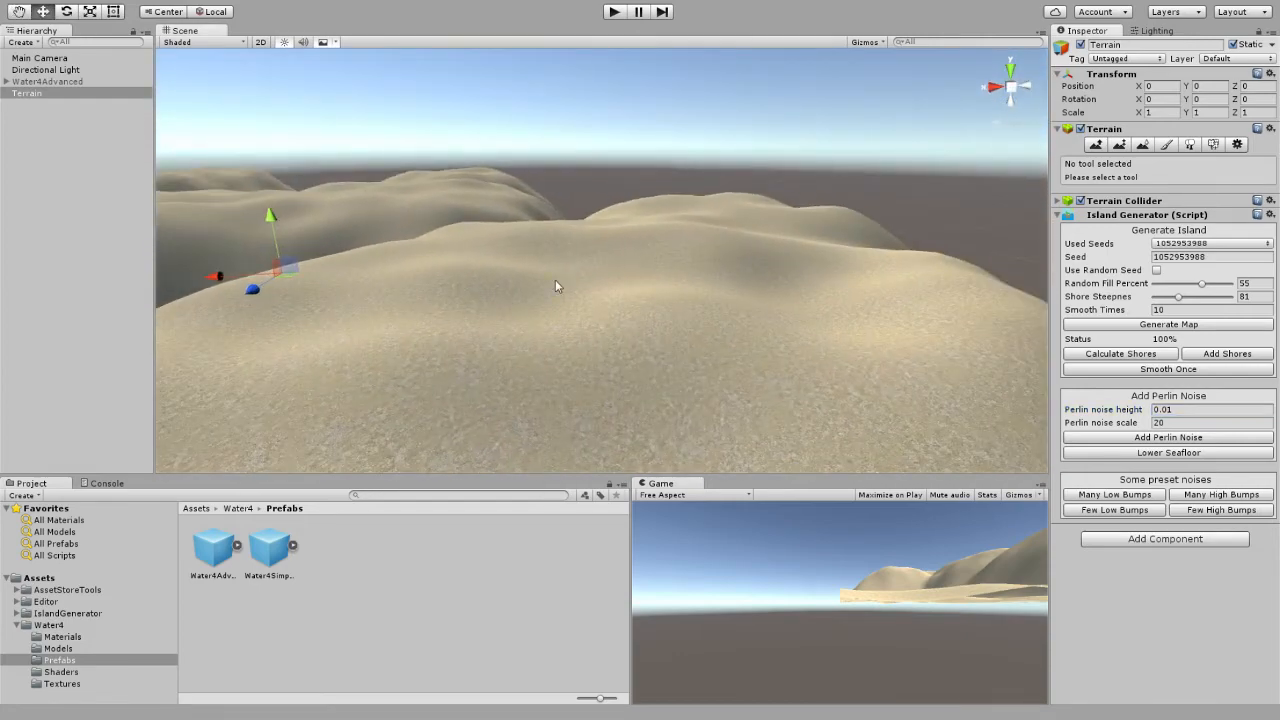
{"action": "right_click_drag", "start_coordinate": [557, 287], "coordinate": [371, 277]}
{"action": "left_click", "coordinate": [1212, 511]}
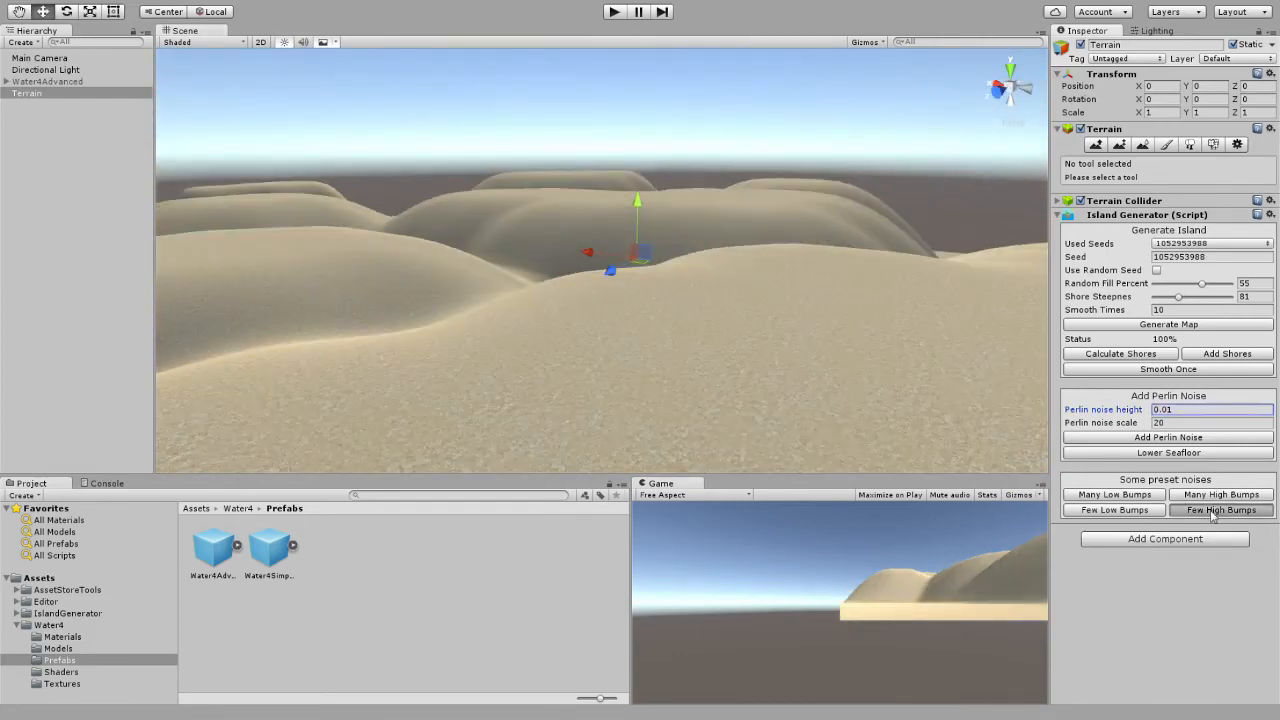
{"action": "right_click_drag", "start_coordinate": [870, 338], "coordinate": [825, 372]}
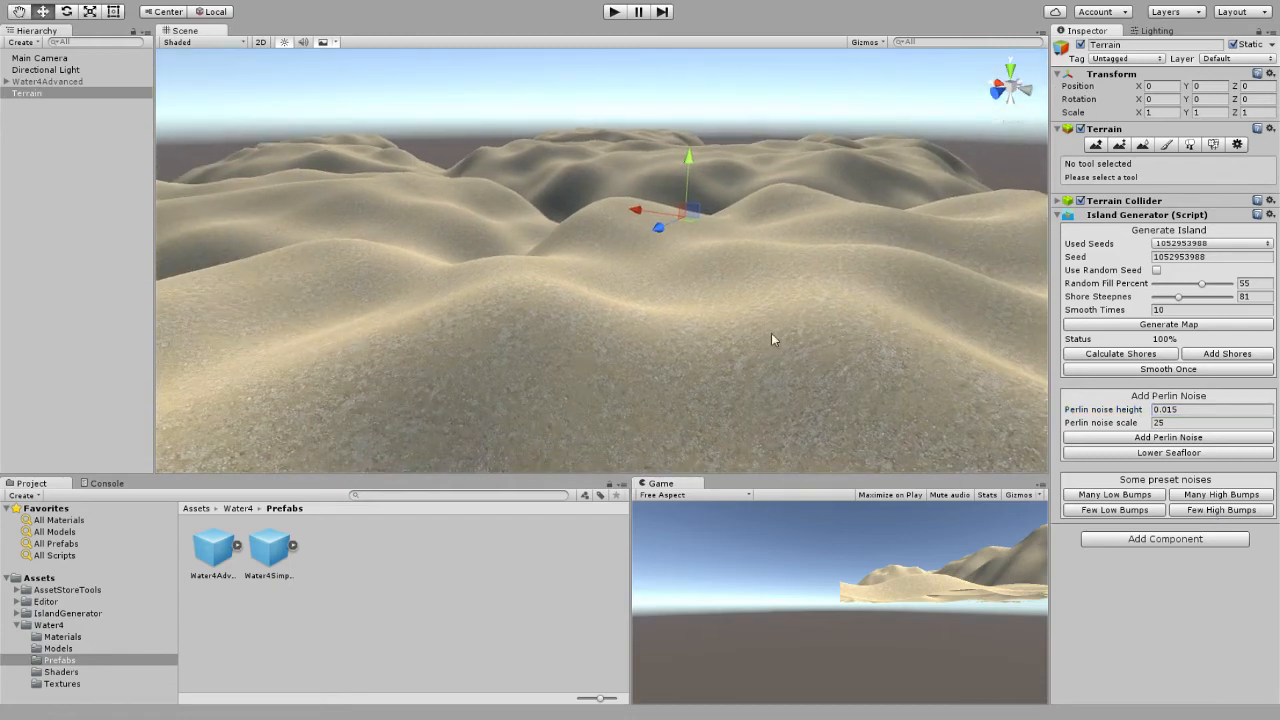
{"action": "right_click_drag", "start_coordinate": [468, 249], "coordinate": [818, 444]}
{"action": "key", "text": "ctrl+z"}
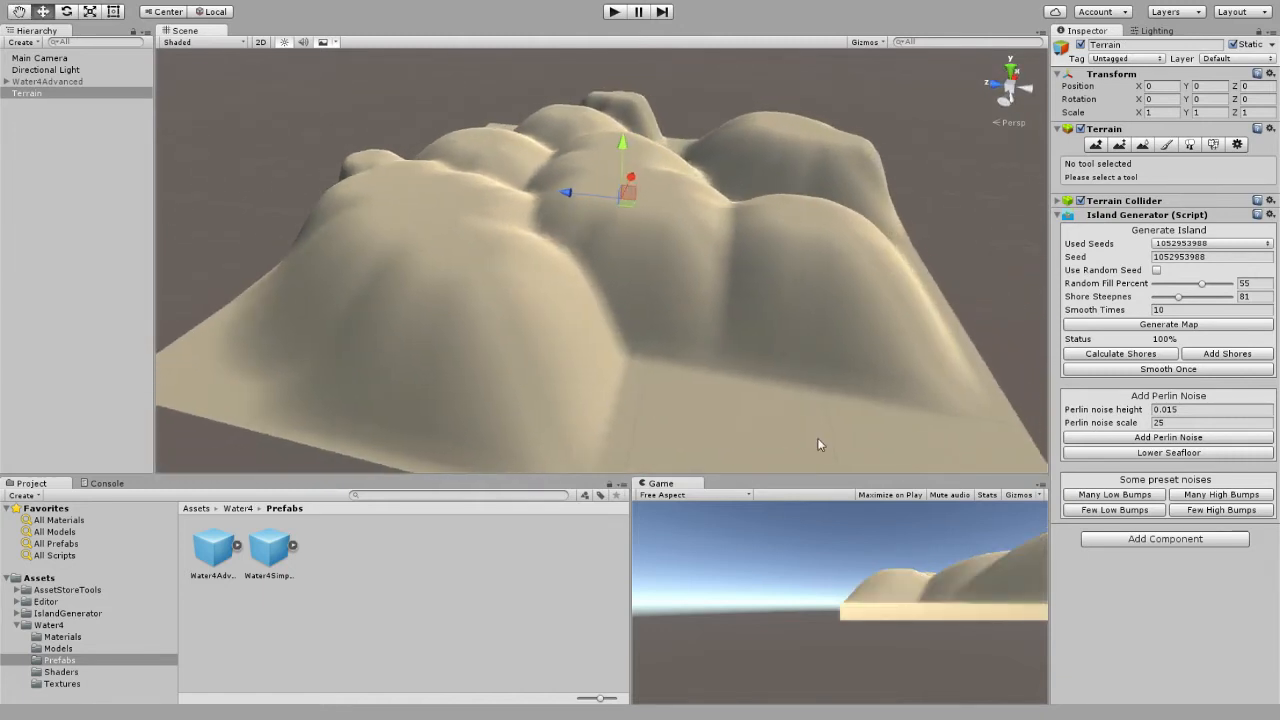
Layer the Few Low Bumps, Many High Bumps, Few High Bumps and Many Low Bumps preset noises on the terrain.
{"action": "left_click", "coordinate": [1163, 461]}
{"action": "right_click_drag", "start_coordinate": [845, 390], "coordinate": [530, 236]}
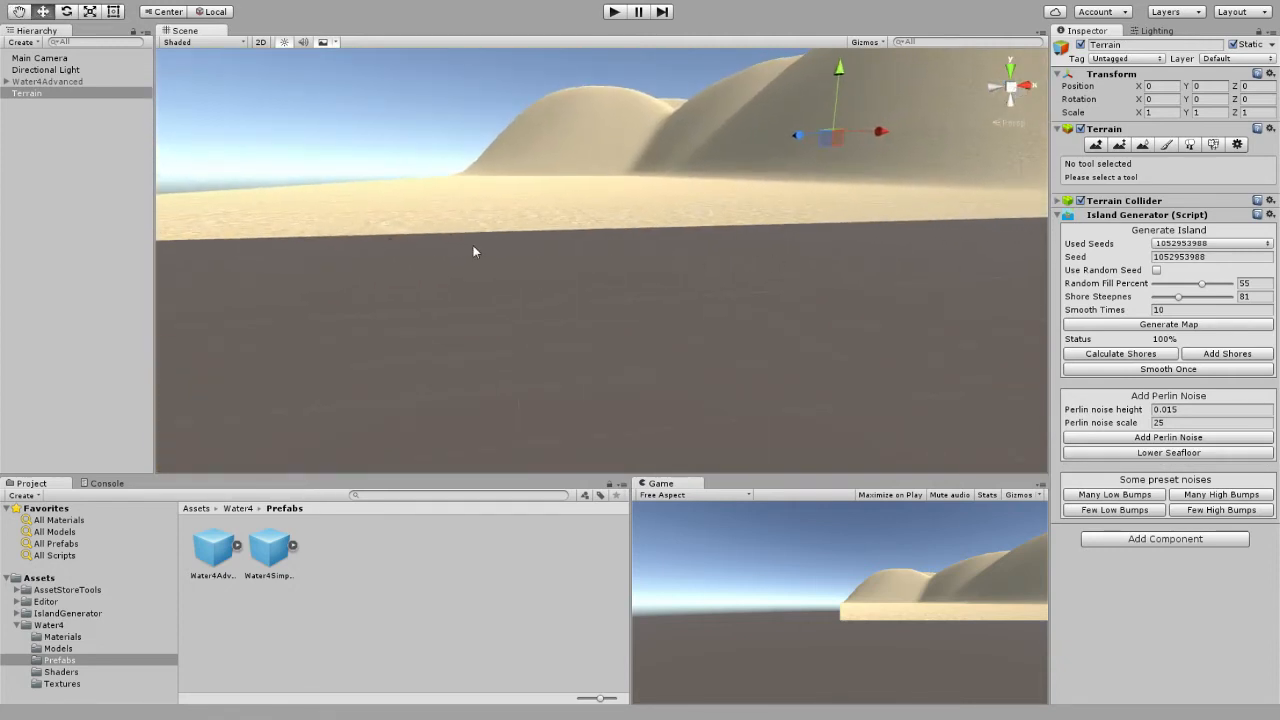
{"action": "right_click_drag", "start_coordinate": [686, 218], "coordinate": [766, 274]}
{"action": "left_click", "coordinate": [1125, 509]}
{"action": "left_click", "coordinate": [1125, 509]}
{"action": "left_click", "coordinate": [1125, 509]}
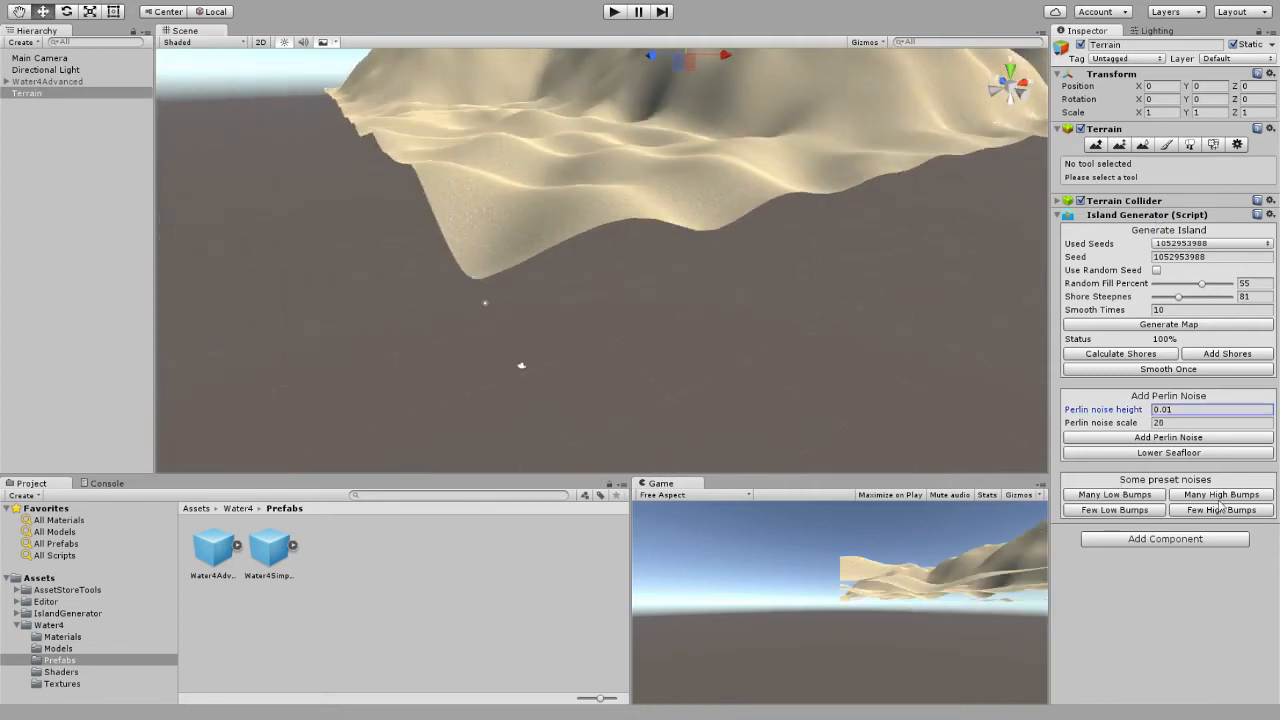
{"action": "left_click", "coordinate": [1224, 497]}
{"action": "left_click", "coordinate": [1224, 497]}
{"action": "left_click", "coordinate": [1225, 512]}
{"action": "left_click", "coordinate": [1149, 498]}
{"action": "left_click", "coordinate": [1149, 498]}
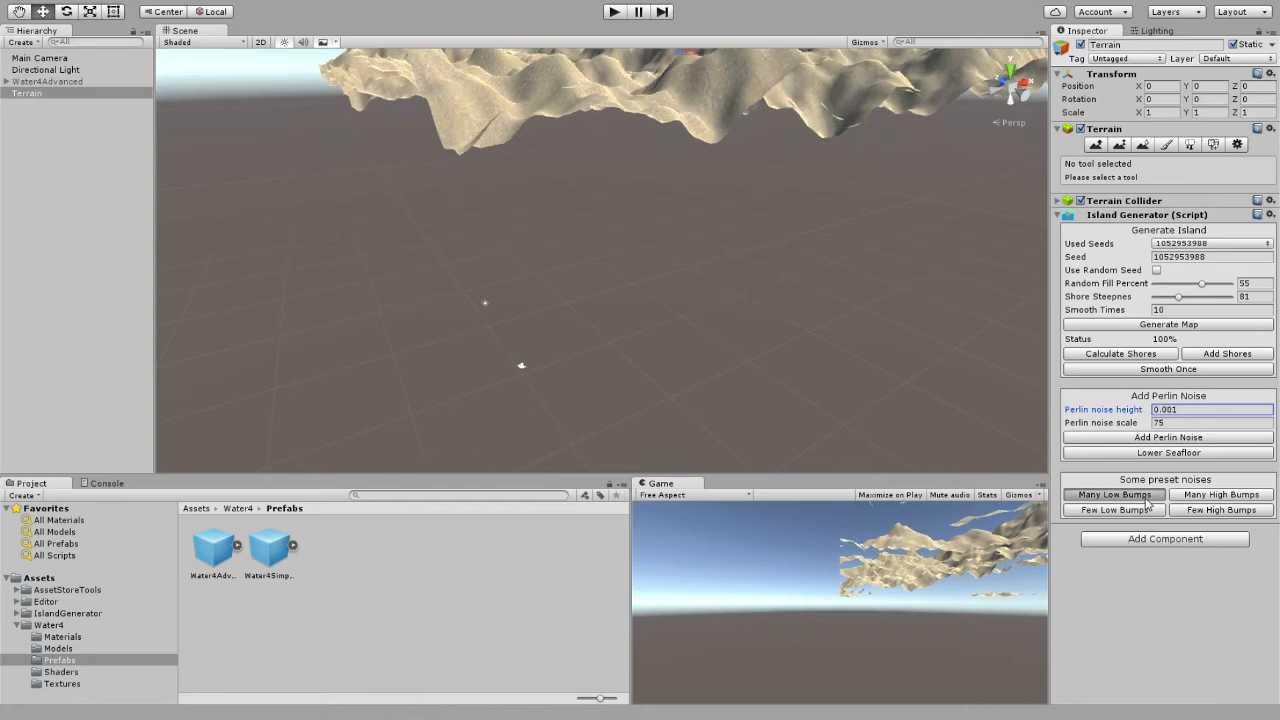
Activate the Water4Advanced object to view the bumpy islands surrounded by water.
{"action": "right_click_drag", "start_coordinate": [803, 362], "coordinate": [797, 303]}
{"action": "right_click_drag", "start_coordinate": [951, 127], "coordinate": [994, 341]}
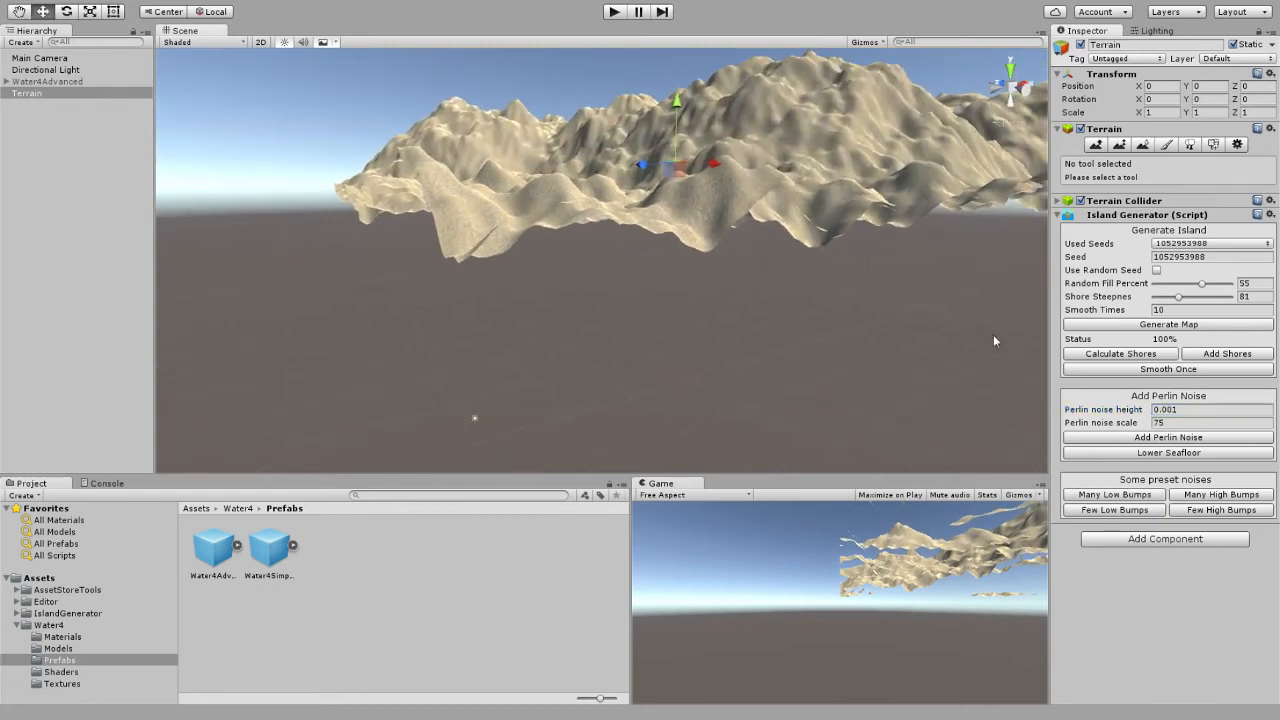
{"action": "right_click_drag", "start_coordinate": [894, 318], "coordinate": [651, 332]}
{"action": "left_click", "coordinate": [60, 81]}
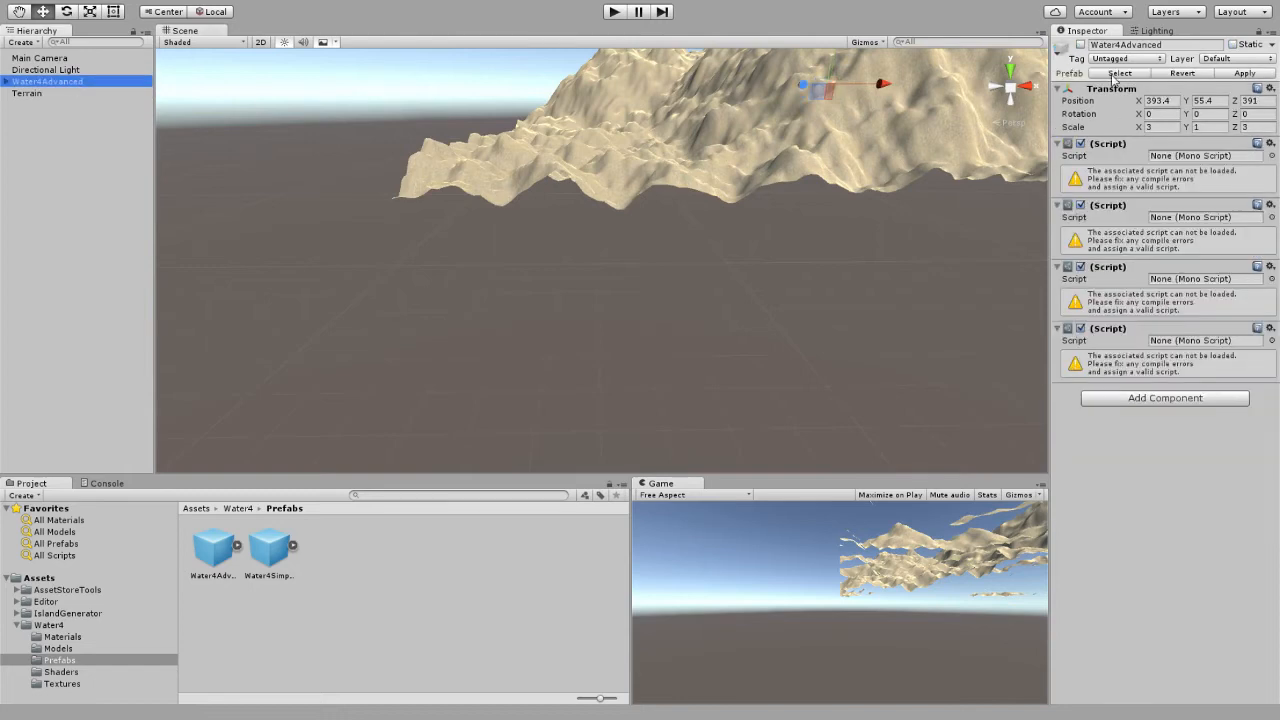
{"action": "left_click", "coordinate": [1080, 46]}
{"action": "right_click_drag", "start_coordinate": [735, 162], "coordinate": [773, 252]}
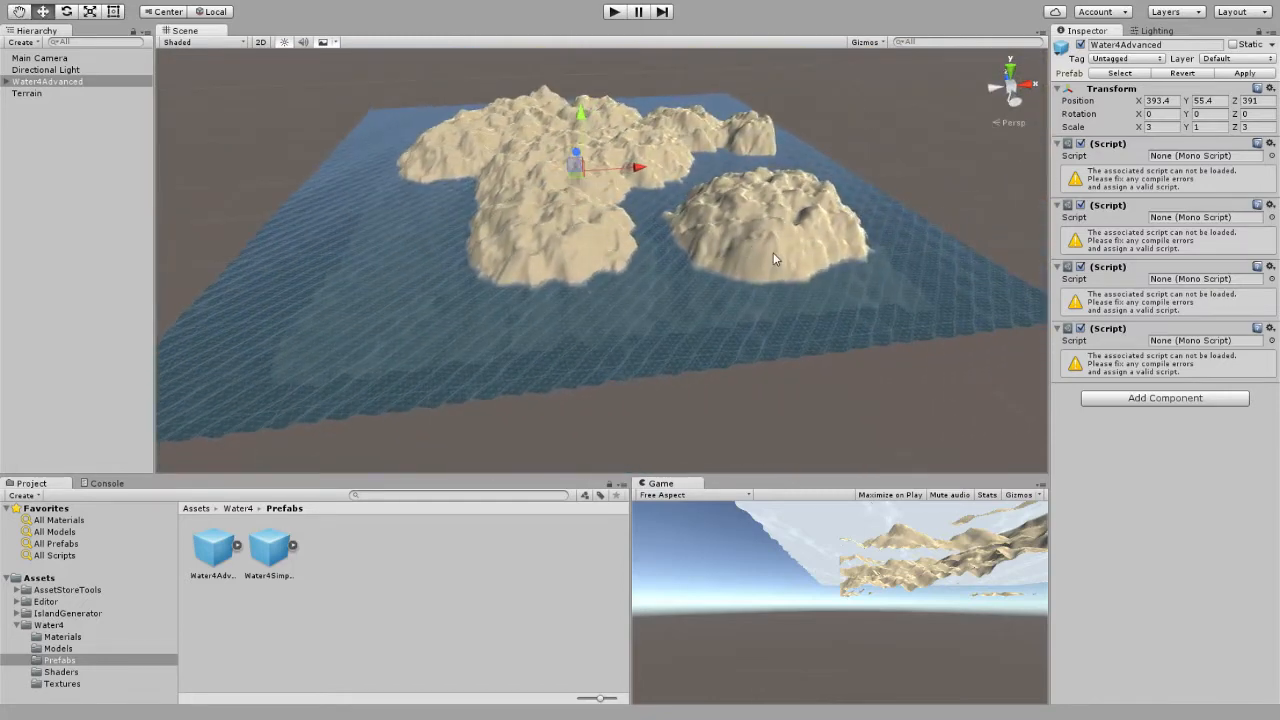
Apply the Many High Bumps and Few High Bumps preset noises repeatedly to the terrain to raise it above the water.
{"action": "left_click", "coordinate": [28, 93]}
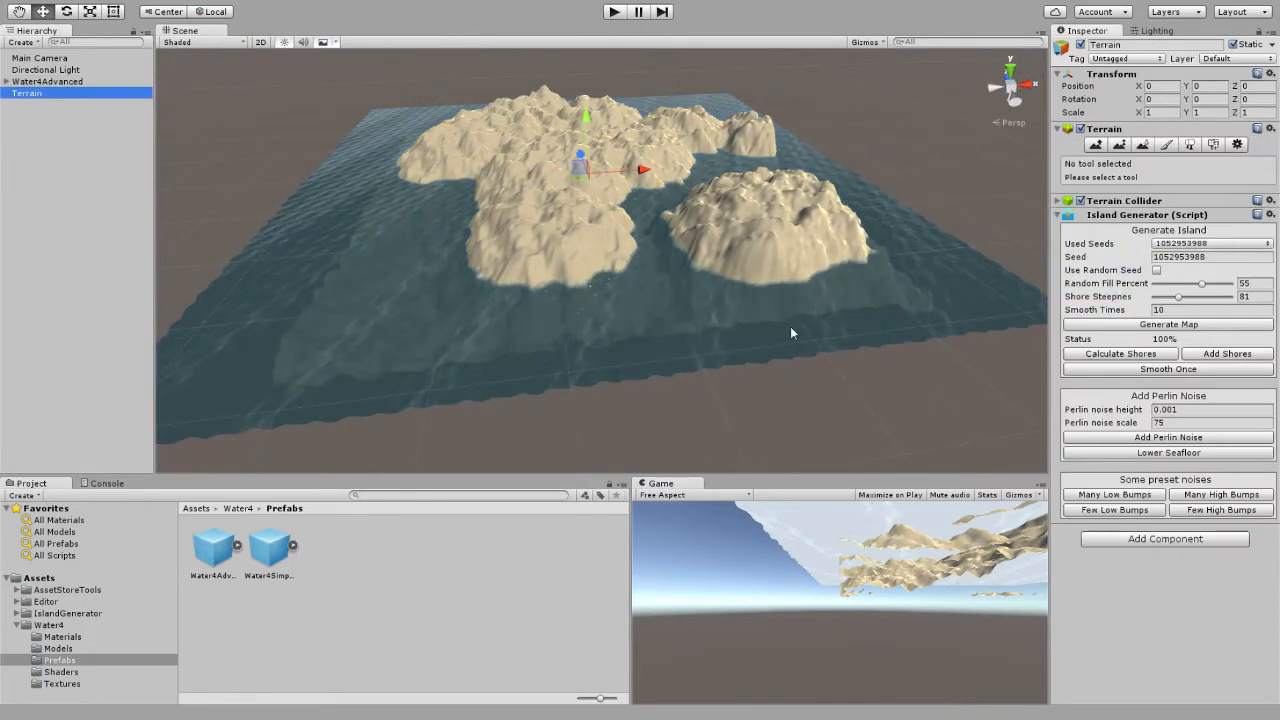
{"action": "left_click", "coordinate": [1209, 511]}
{"action": "left_click", "coordinate": [1209, 511]}
{"action": "left_click", "coordinate": [1208, 512]}
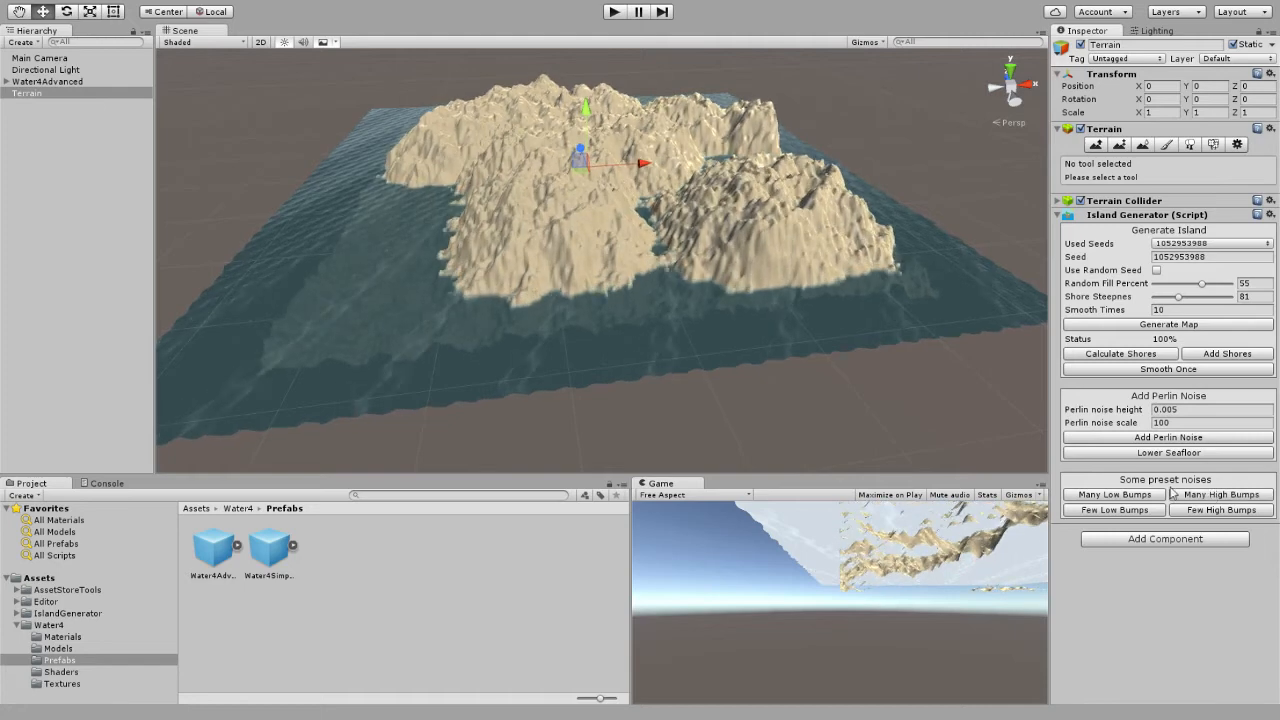
{"action": "left_click", "coordinate": [1203, 513]}
{"action": "left_click", "coordinate": [1197, 518]}
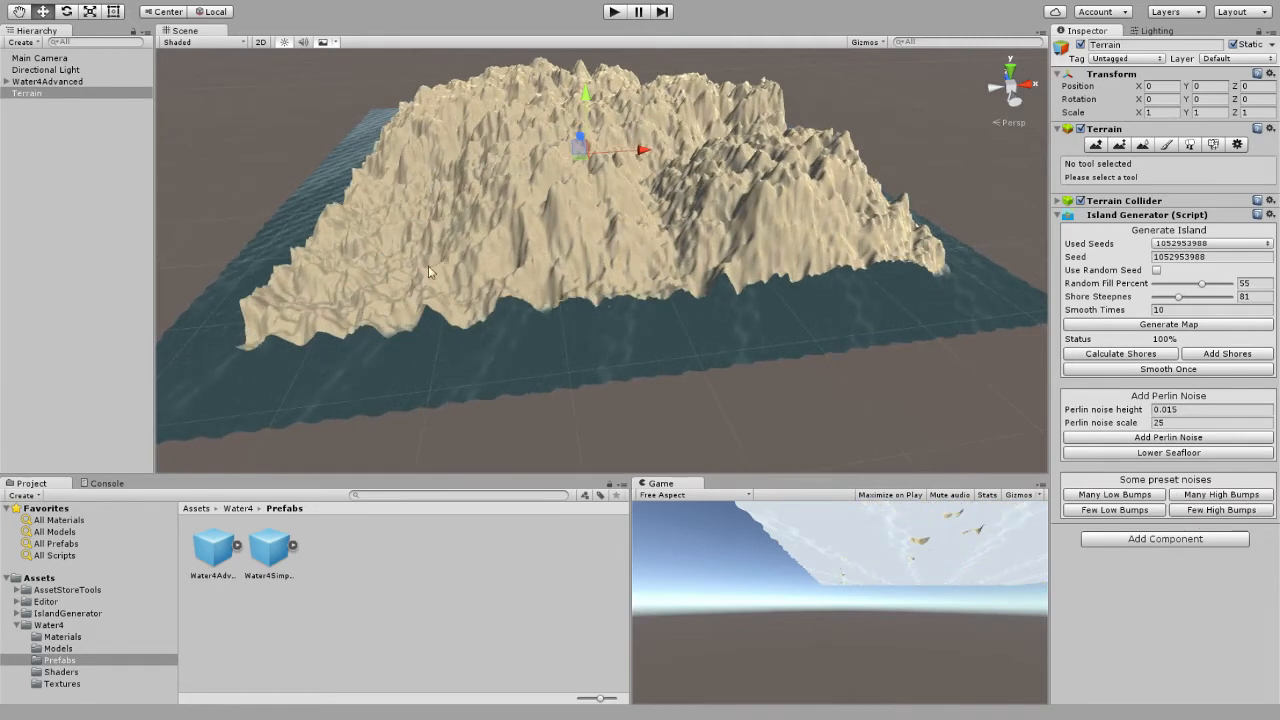
Lower the terrain's seafloor beneath the water surface and inspect the islands.
{"action": "right_click_drag", "start_coordinate": [745, 190], "coordinate": [866, 241]}
{"action": "left_click", "coordinate": [1166, 458]}
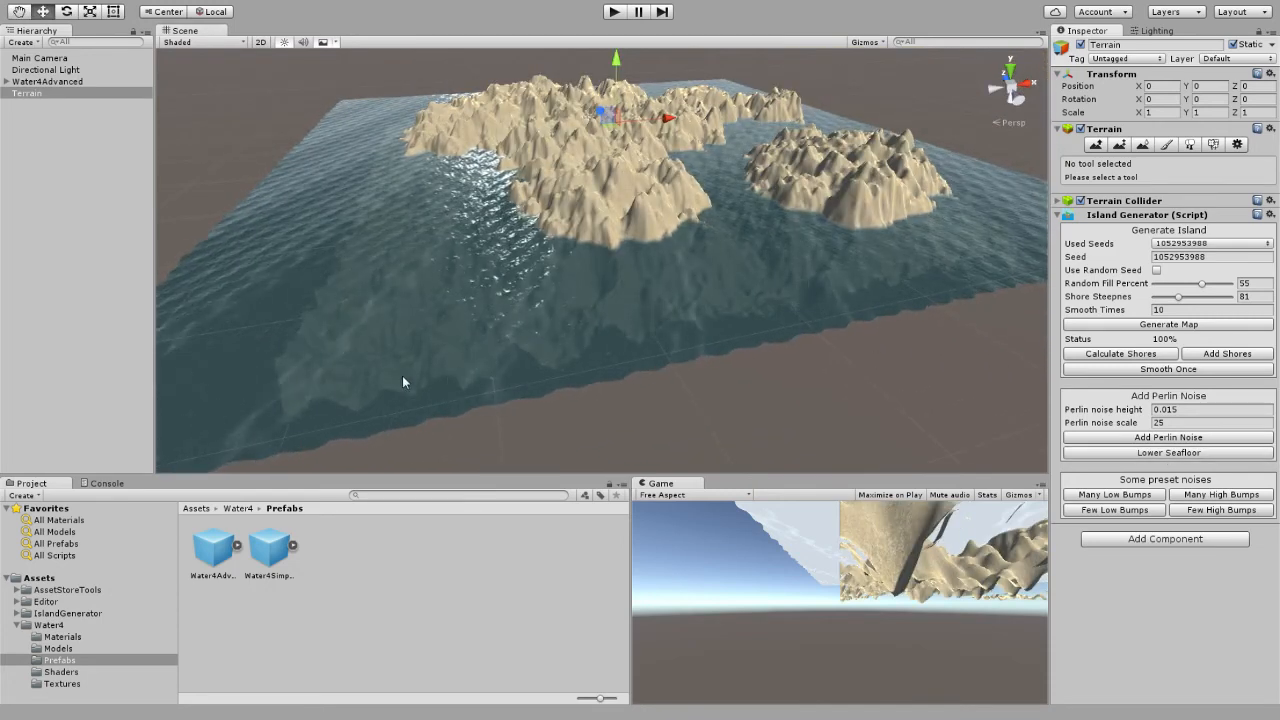
{"action": "right_click_drag", "start_coordinate": [763, 297], "coordinate": [728, 291]}
{"action": "left_click_drag", "start_coordinate": [796, 323], "coordinate": [746, 228], "text": "alt"}
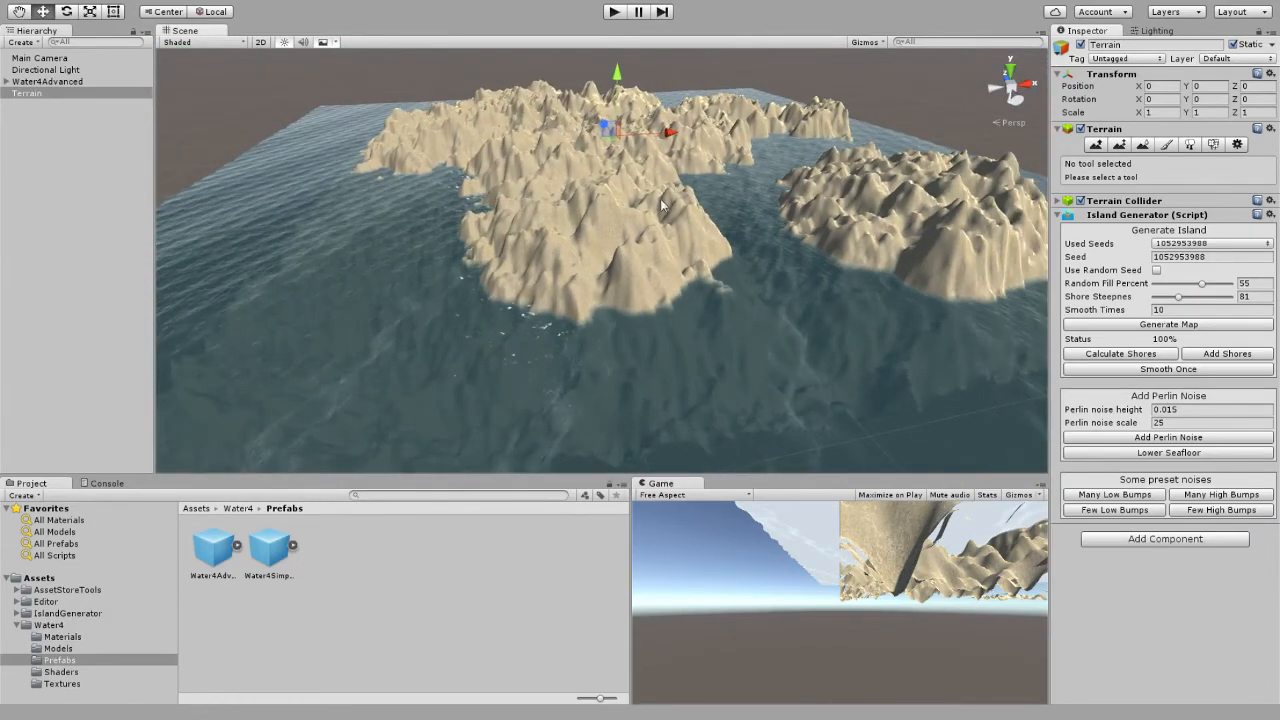
Lower the terrain's seafloor repeatedly to sink the low ground and break the landmass into smaller rugged islands.
{"action": "left_click", "coordinate": [1133, 453]}
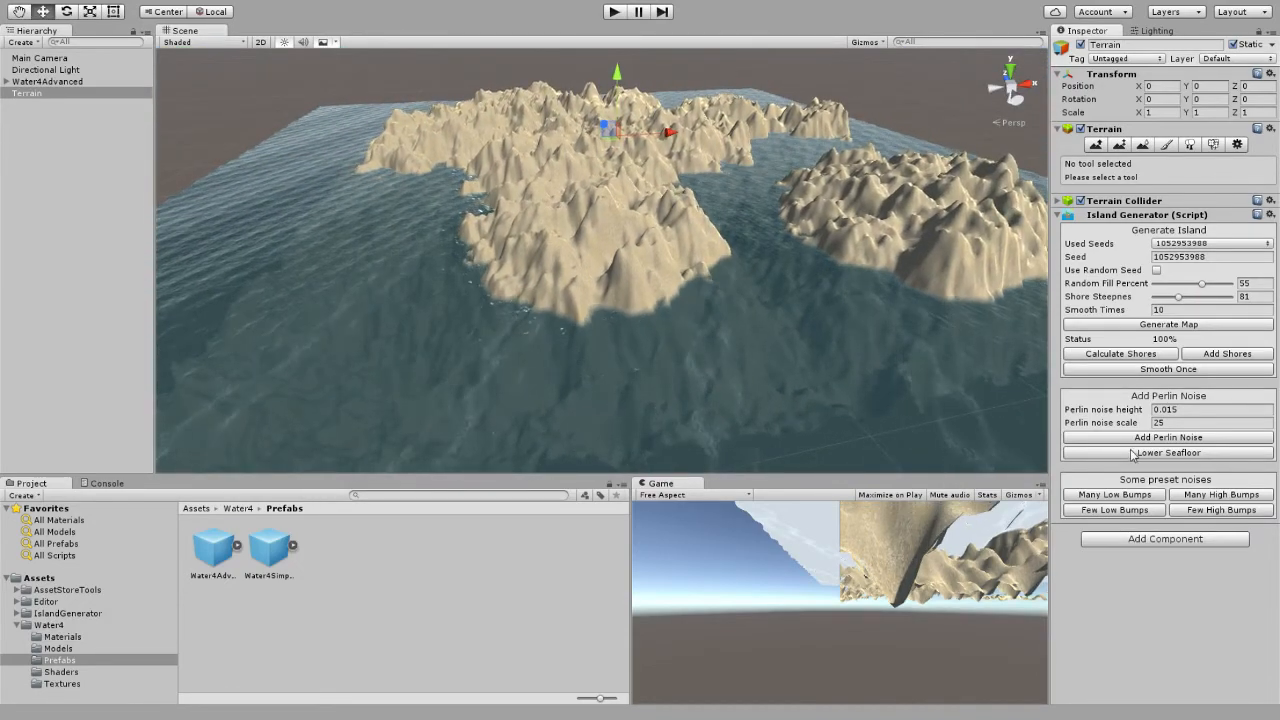
{"action": "left_click", "coordinate": [1133, 453]}
{"action": "left_click", "coordinate": [1133, 453]}
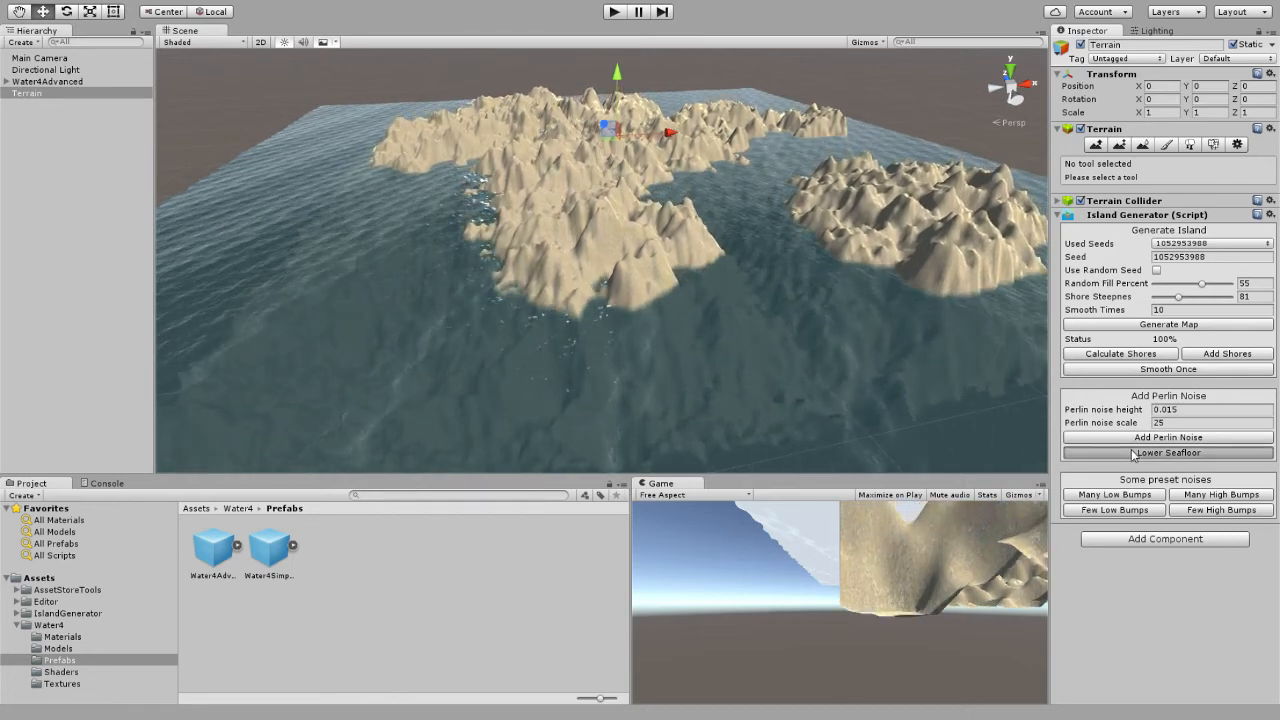
{"action": "left_click", "coordinate": [1133, 453]}
{"action": "left_click", "coordinate": [1133, 453]}
{"action": "left_click", "coordinate": [1133, 453]}
{"action": "left_click", "coordinate": [1133, 453]}
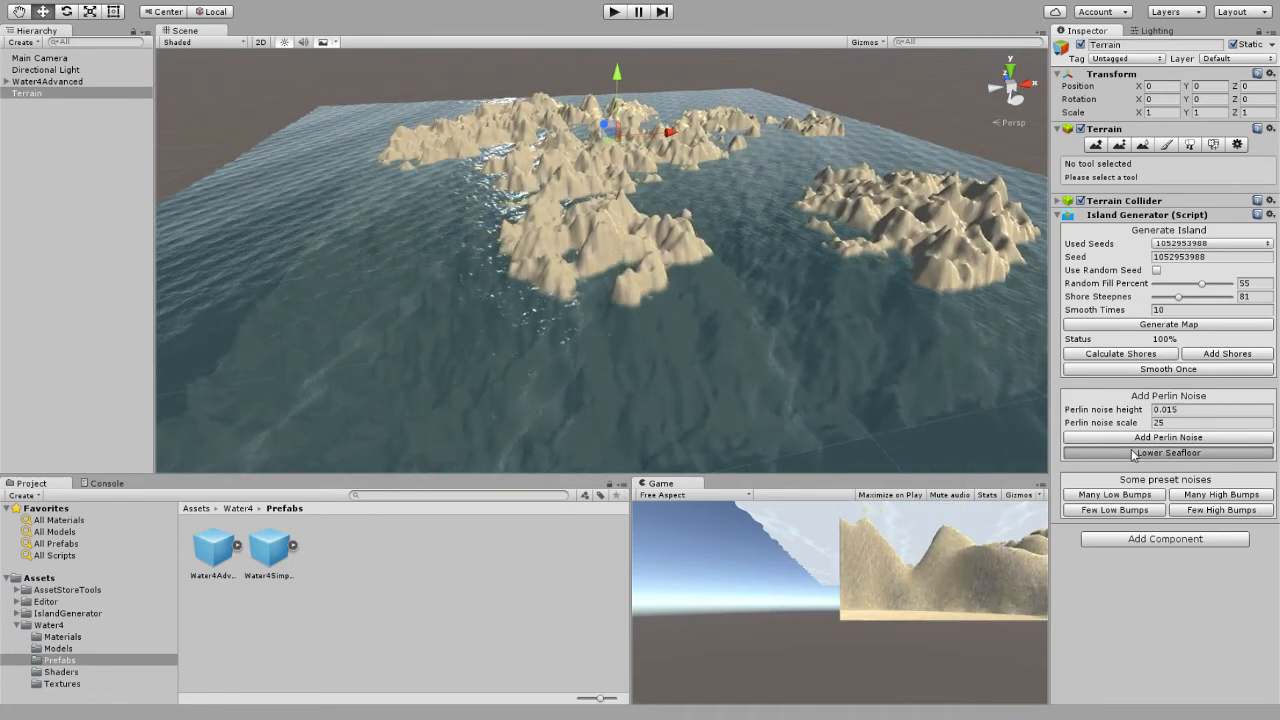
{"action": "left_click", "coordinate": [1133, 453]}
Smooth the whole terrain twice with the Island Generator to soften the islands' peaks.
{"action": "left_click_drag", "start_coordinate": [905, 330], "coordinate": [862, 310], "text": "alt"}
{"action": "right_click_drag", "start_coordinate": [862, 310], "coordinate": [932, 352]}
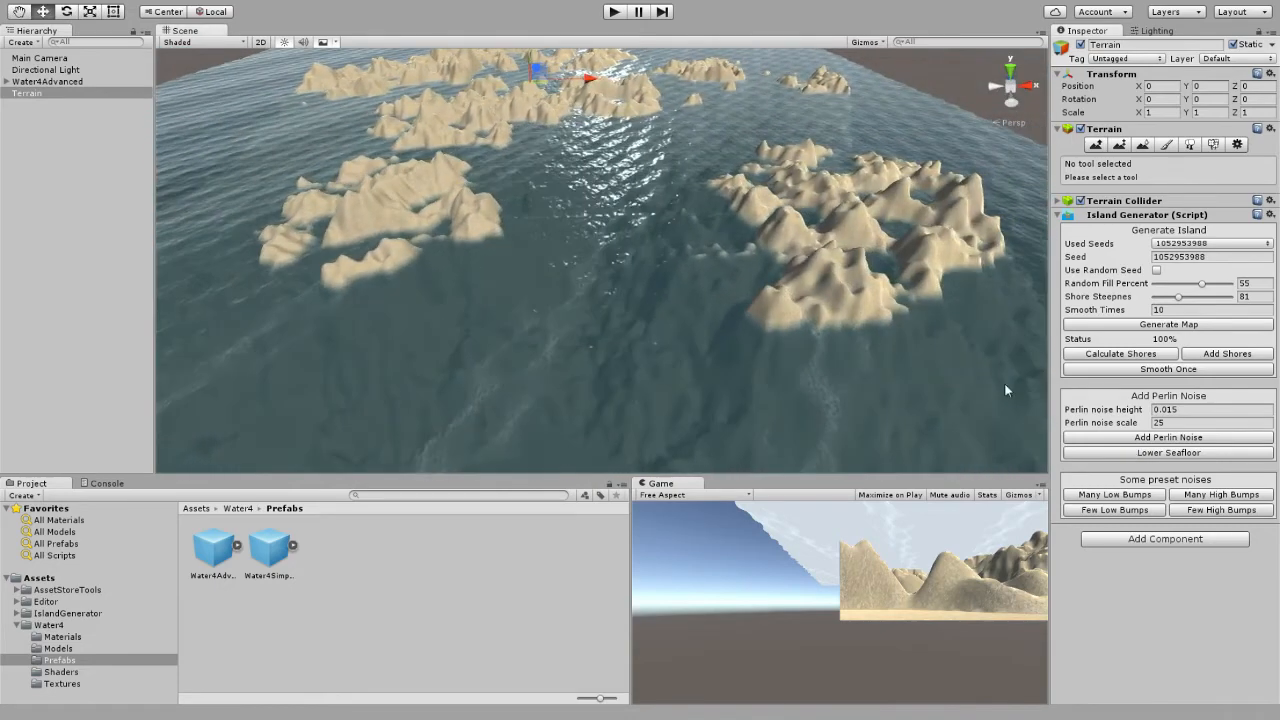
{"action": "left_click", "coordinate": [1140, 369]}
{"action": "left_click", "coordinate": [1140, 369]}
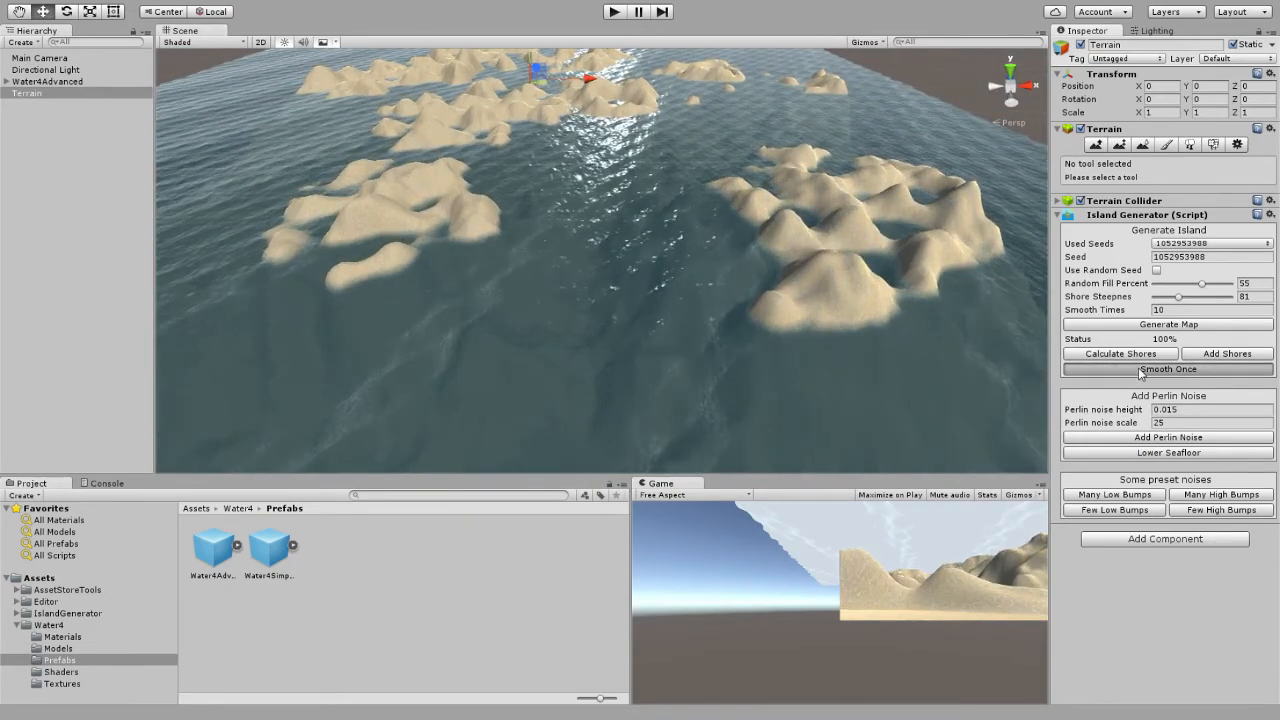
Apply Few Low Bumps and Perlin noise with height 0.01 and scale 20, lowering the seafloor and smoothing the terrain once.
{"action": "left_click", "coordinate": [1135, 510]}
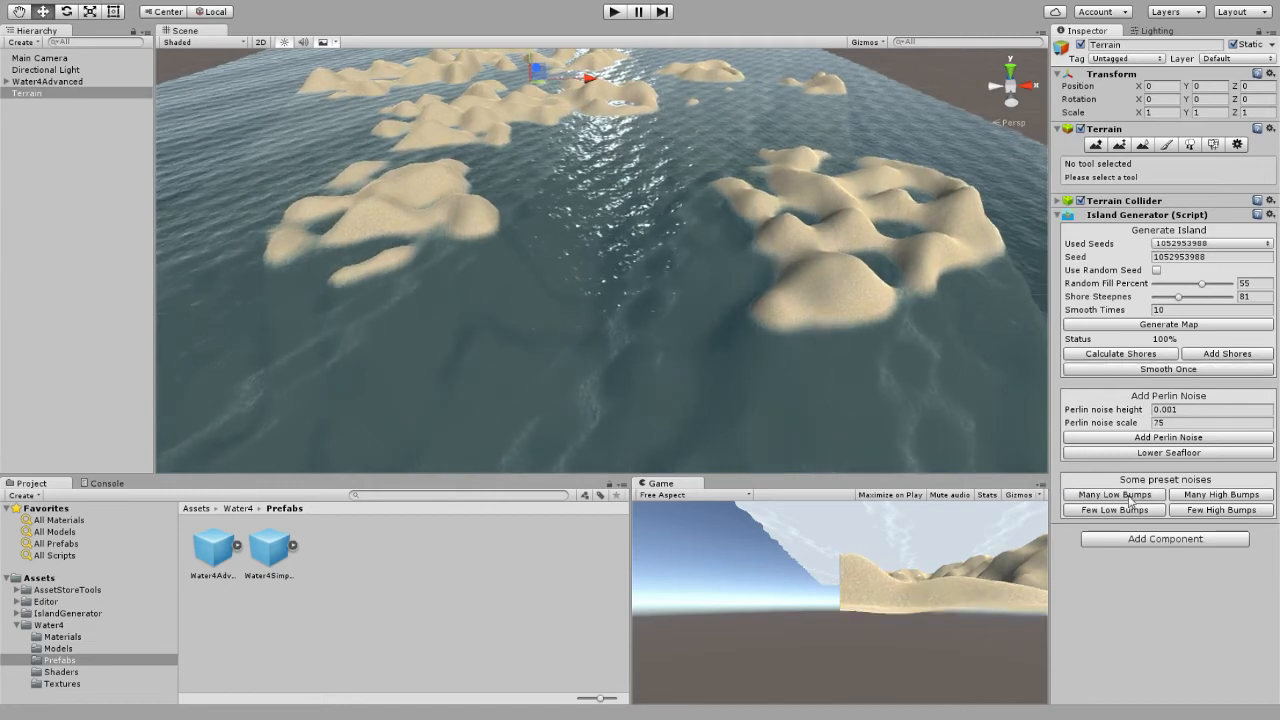
{"action": "left_click", "coordinate": [1161, 453]}
{"action": "left_click", "coordinate": [1163, 439]}
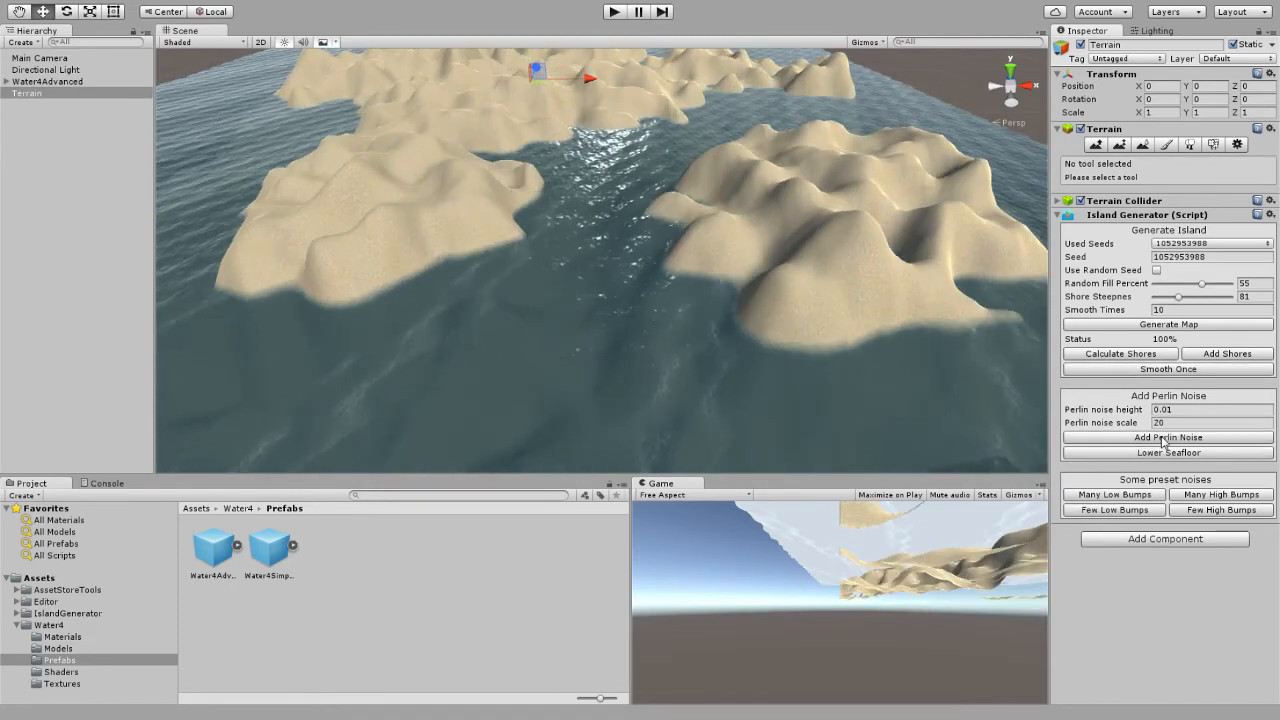
{"action": "left_click", "coordinate": [1162, 452]}
{"action": "left_click", "coordinate": [1163, 371]}
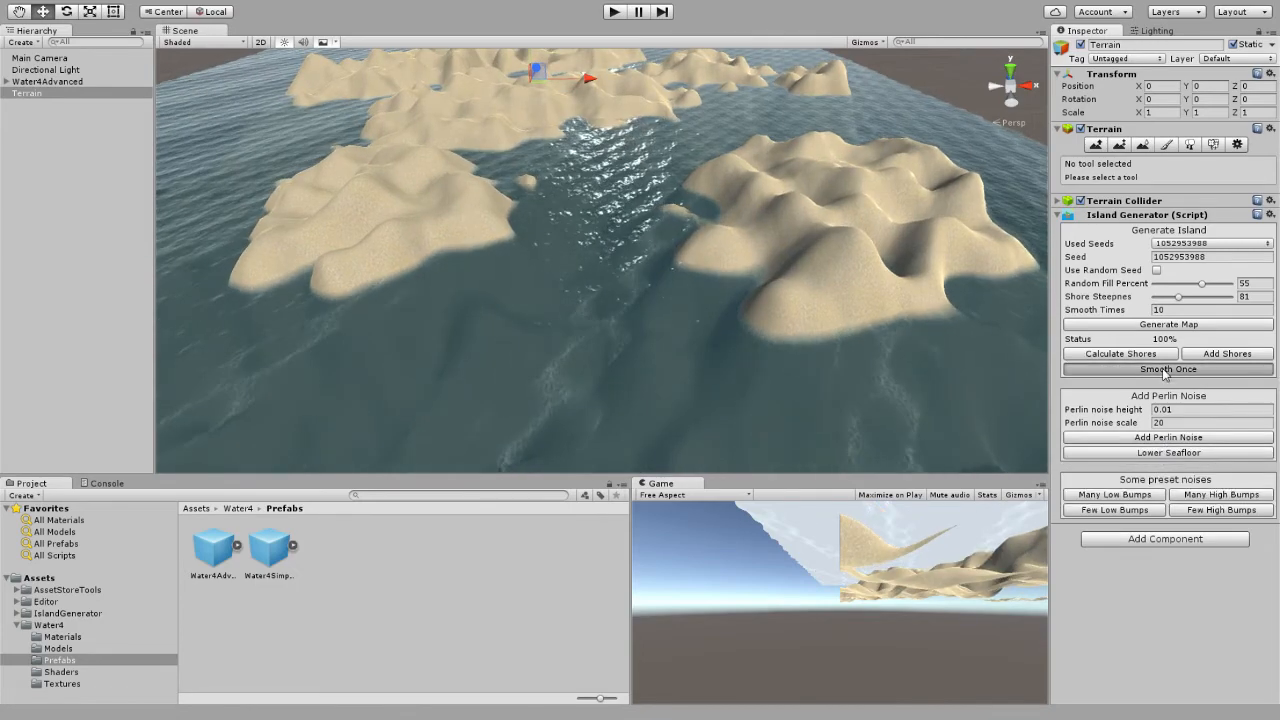
{"action": "left_click_drag", "start_coordinate": [784, 287], "coordinate": [697, 276], "text": "alt"}
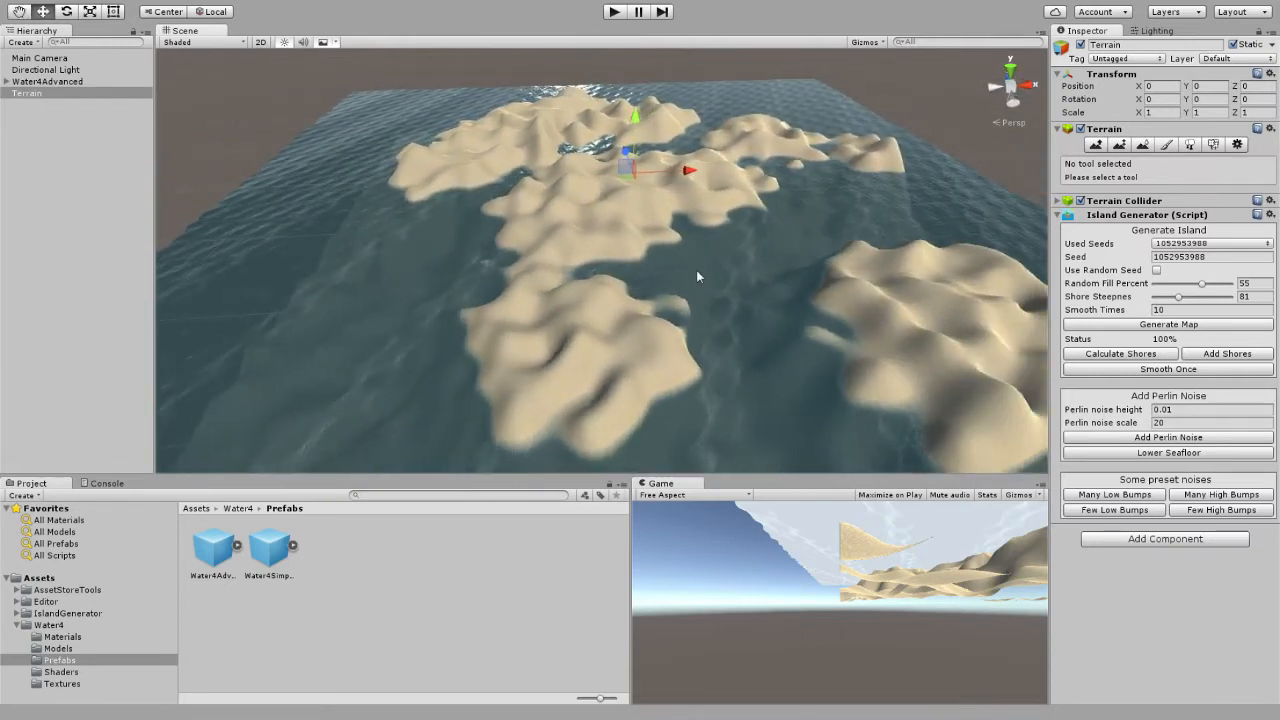
{"action": "left_click", "coordinate": [1185, 325]}
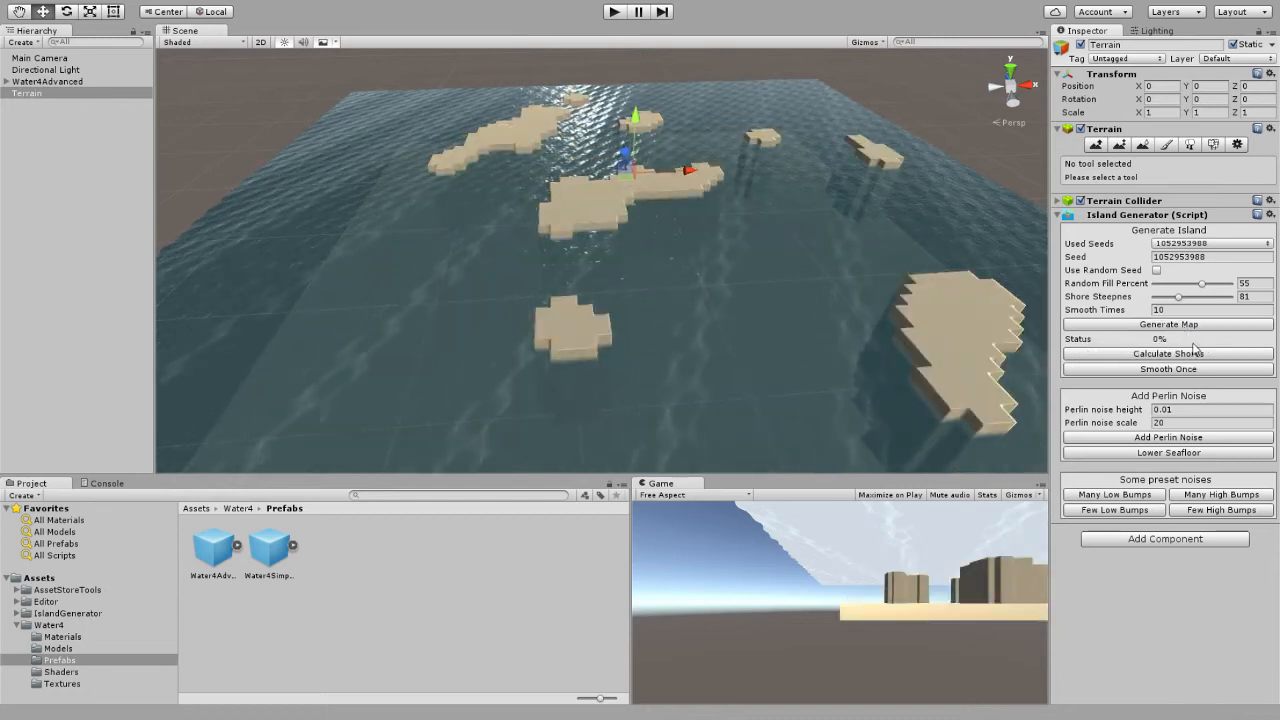
{"action": "left_click", "coordinate": [1190, 354]}
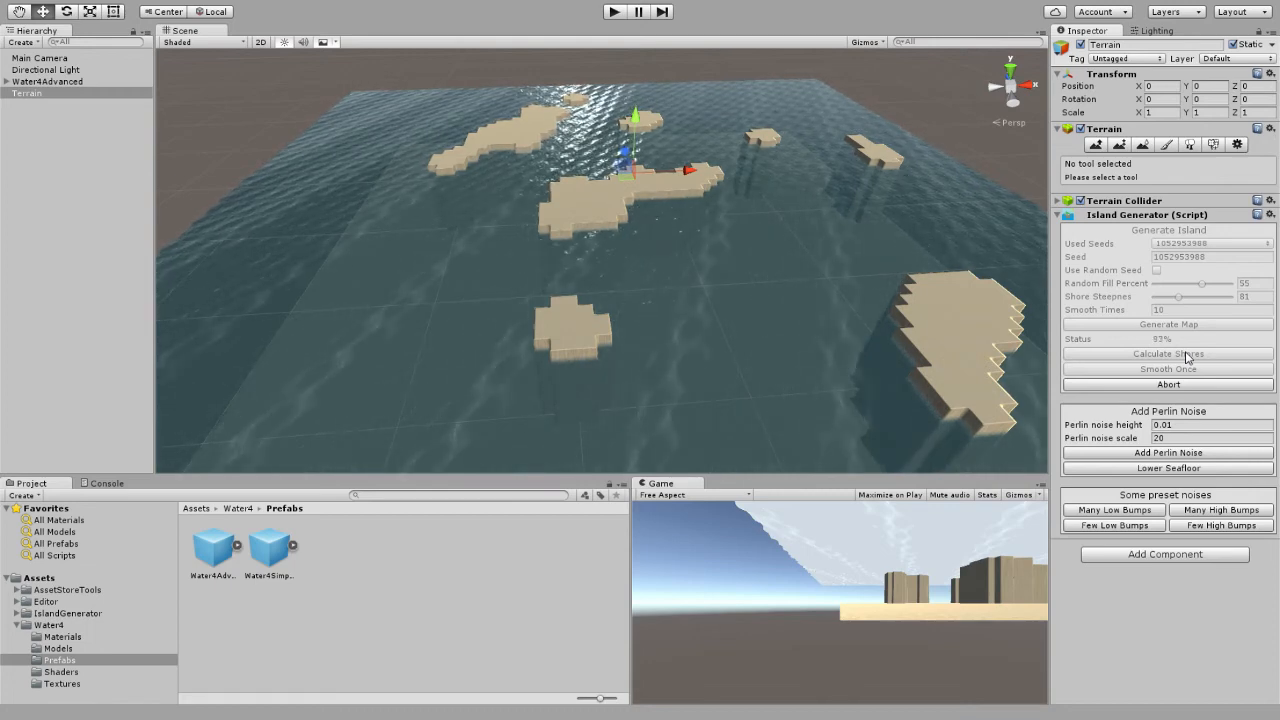
{"action": "left_click", "coordinate": [1214, 356]}
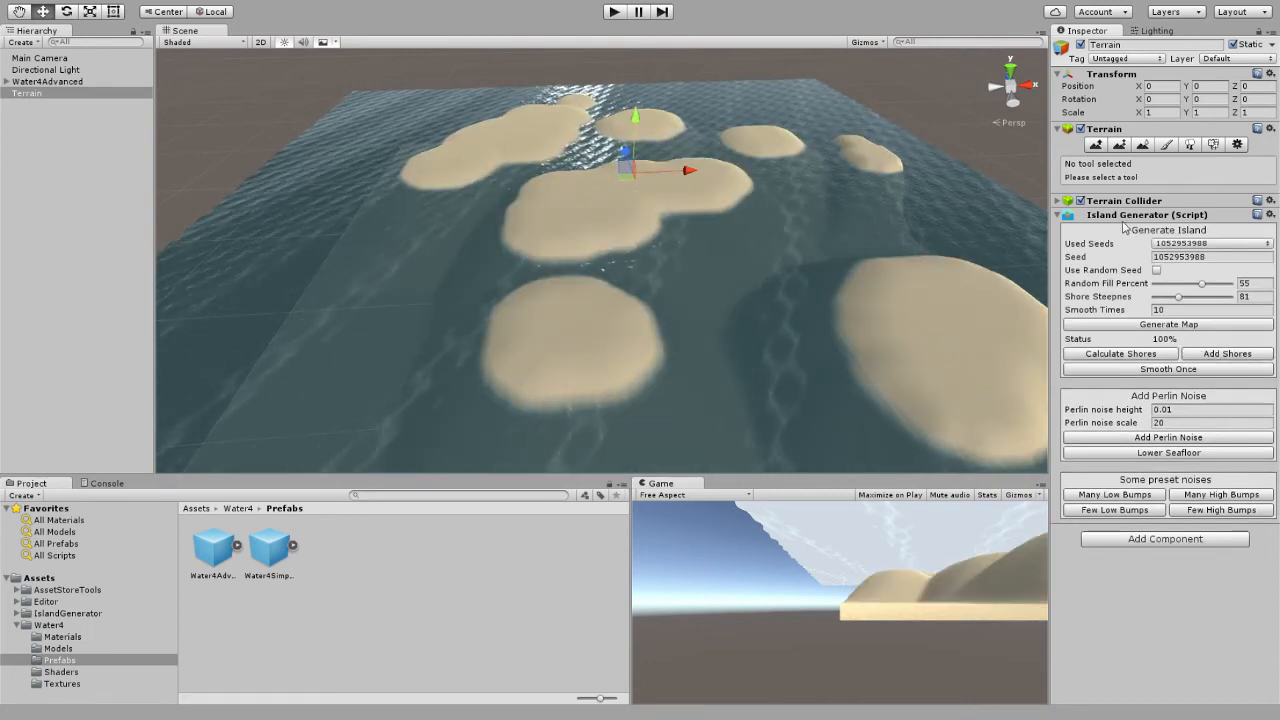
Sculpt the islands with Raise / Lower Terrain at brush size 100 and opacity 8, sinking the small far island and raising hills on others.
{"action": "left_click", "coordinate": [1096, 146]}
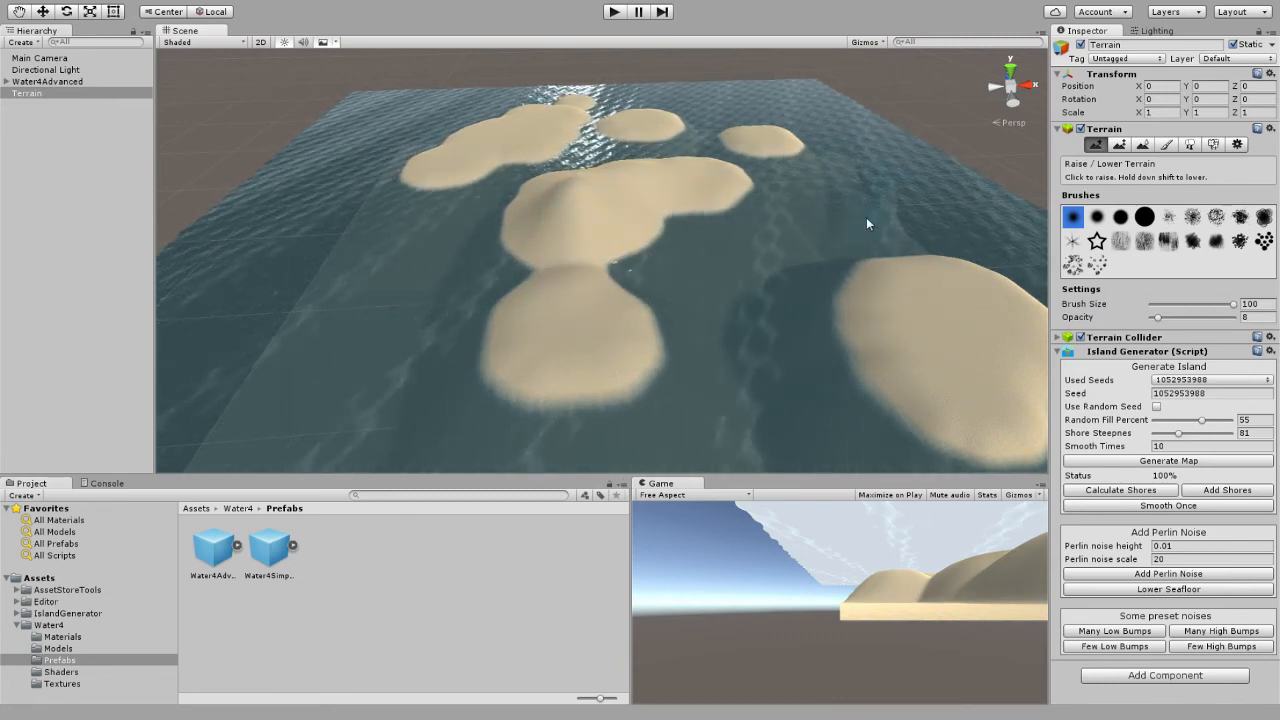
{"action": "left_click_drag", "start_coordinate": [775, 148], "coordinate": [758, 143], "text": "shift"}
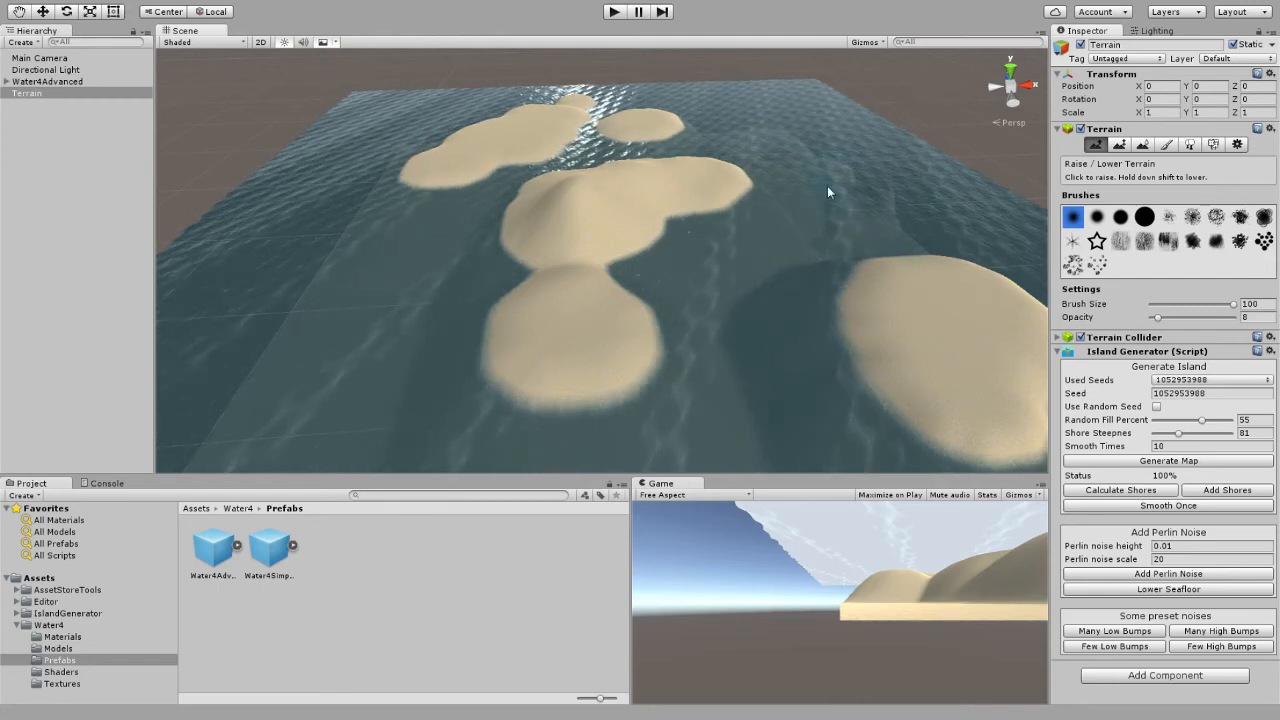
{"action": "right_click_drag", "start_coordinate": [755, 236], "coordinate": [880, 258]}
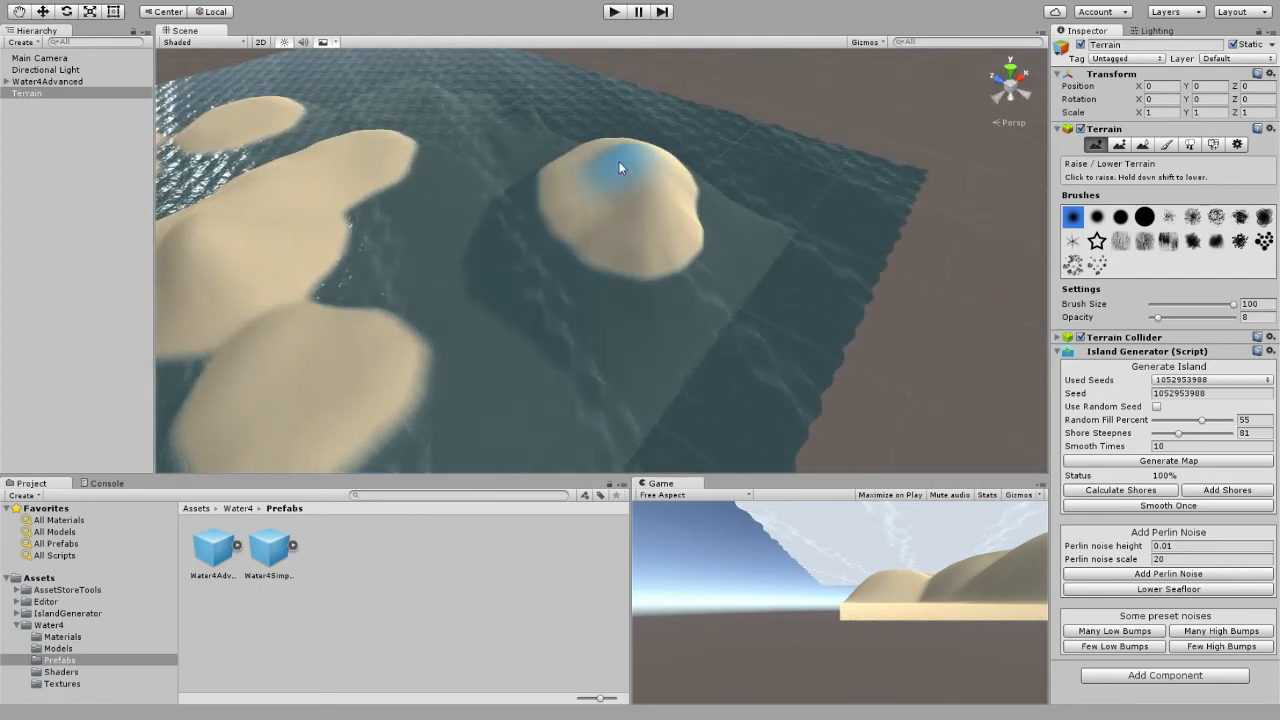
{"action": "mouse_move", "coordinate": [614, 214]}
{"action": "right_mouse_down"}
{"action": "mouse_move", "coordinate": [531, 209]}
{"action": "mouse_move", "coordinate": [734, 237]}
{"action": "right_mouse_up"}
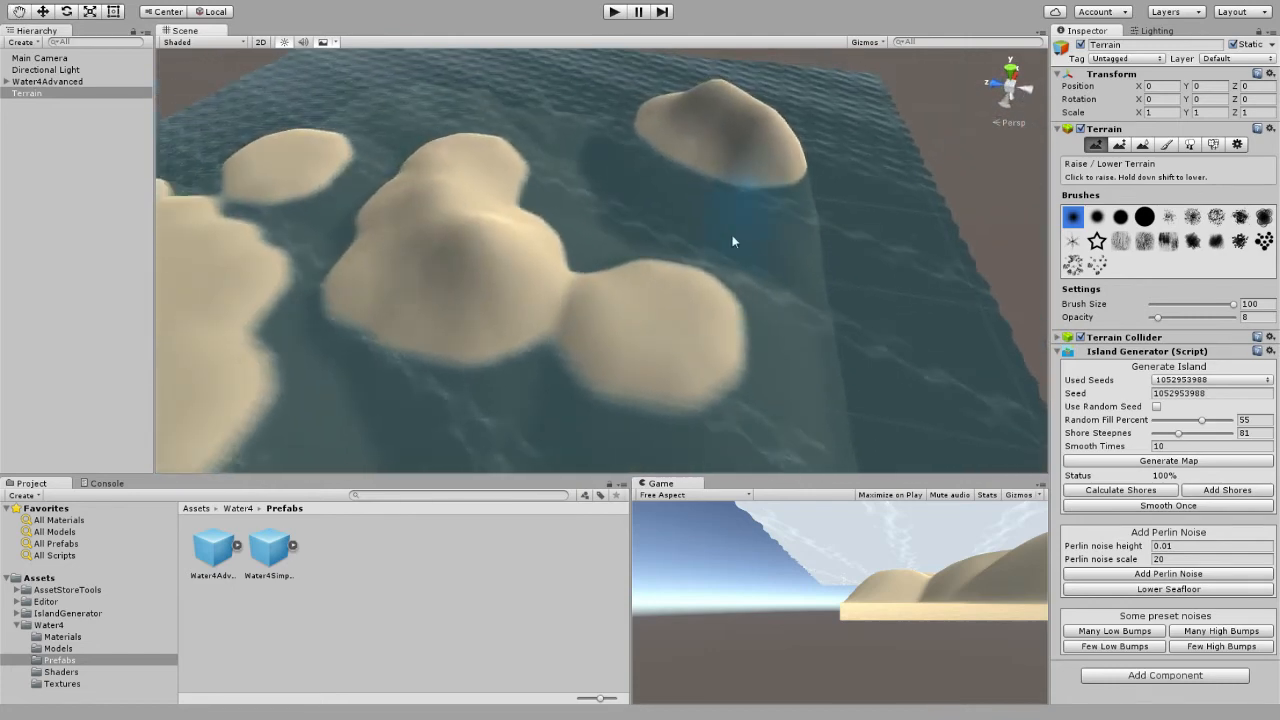
{"action": "mouse_move", "coordinate": [552, 318]}
{"action": "left_mouse_down"}
{"action": "mouse_move", "coordinate": [534, 329]}
{"action": "mouse_move", "coordinate": [586, 349]}
{"action": "mouse_move", "coordinate": [409, 300]}
{"action": "mouse_move", "coordinate": [641, 329]}
{"action": "mouse_move", "coordinate": [497, 334]}
{"action": "mouse_move", "coordinate": [645, 352]}
{"action": "left_mouse_up"}
{"action": "mouse_move", "coordinate": [676, 342]}
{"action": "right_mouse_down"}
{"action": "mouse_move", "coordinate": [666, 334]}
{"action": "mouse_move", "coordinate": [678, 324]}
{"action": "mouse_move", "coordinate": [486, 286]}
{"action": "mouse_move", "coordinate": [380, 317]}
{"action": "mouse_move", "coordinate": [716, 269]}
{"action": "right_mouse_up"}
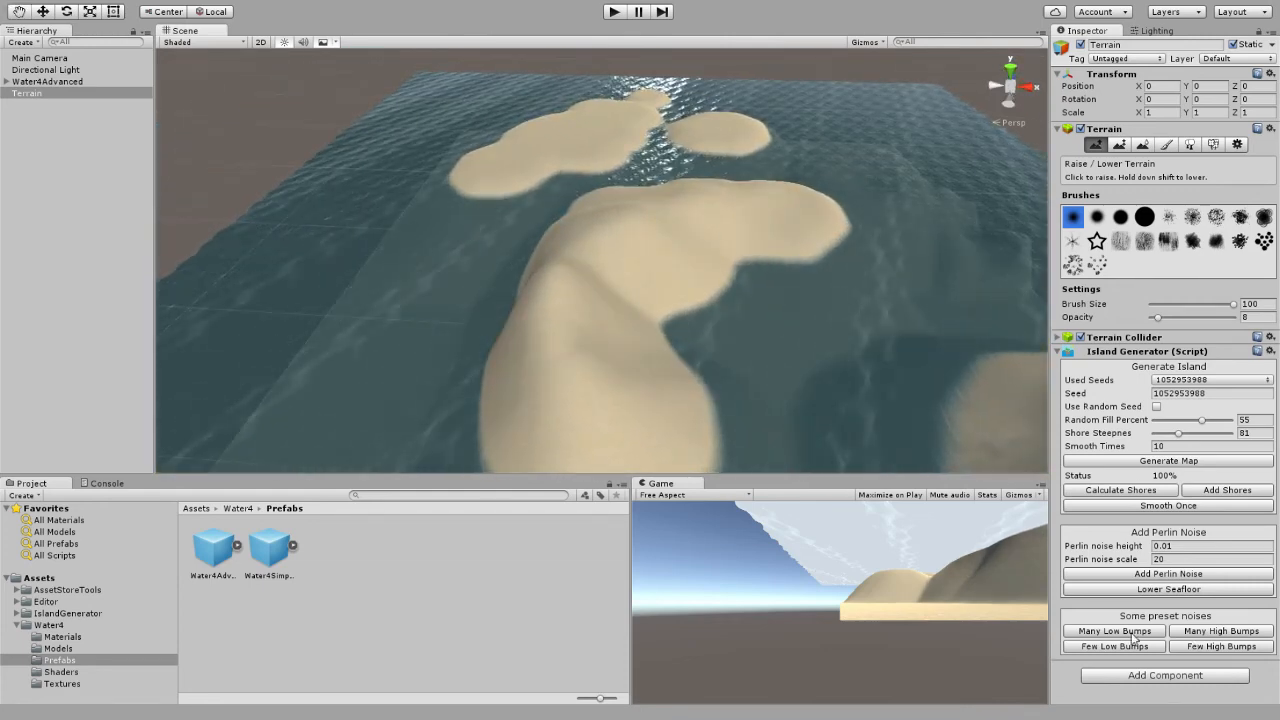
Apply the Many High Bumps and Few High Bumps preset noises to the sculpted islands, and smooth the terrain once.
{"action": "left_click", "coordinate": [1228, 633]}
{"action": "left_click", "coordinate": [1205, 647]}
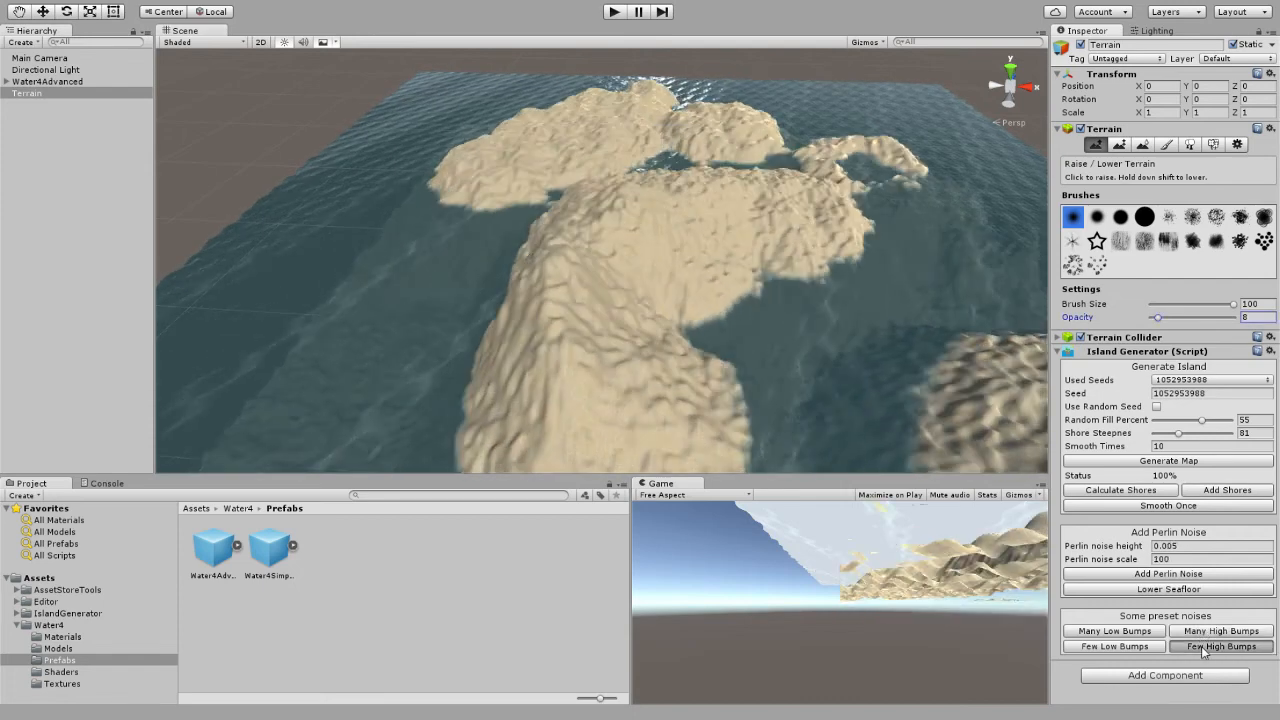
{"action": "left_click", "coordinate": [1204, 650]}
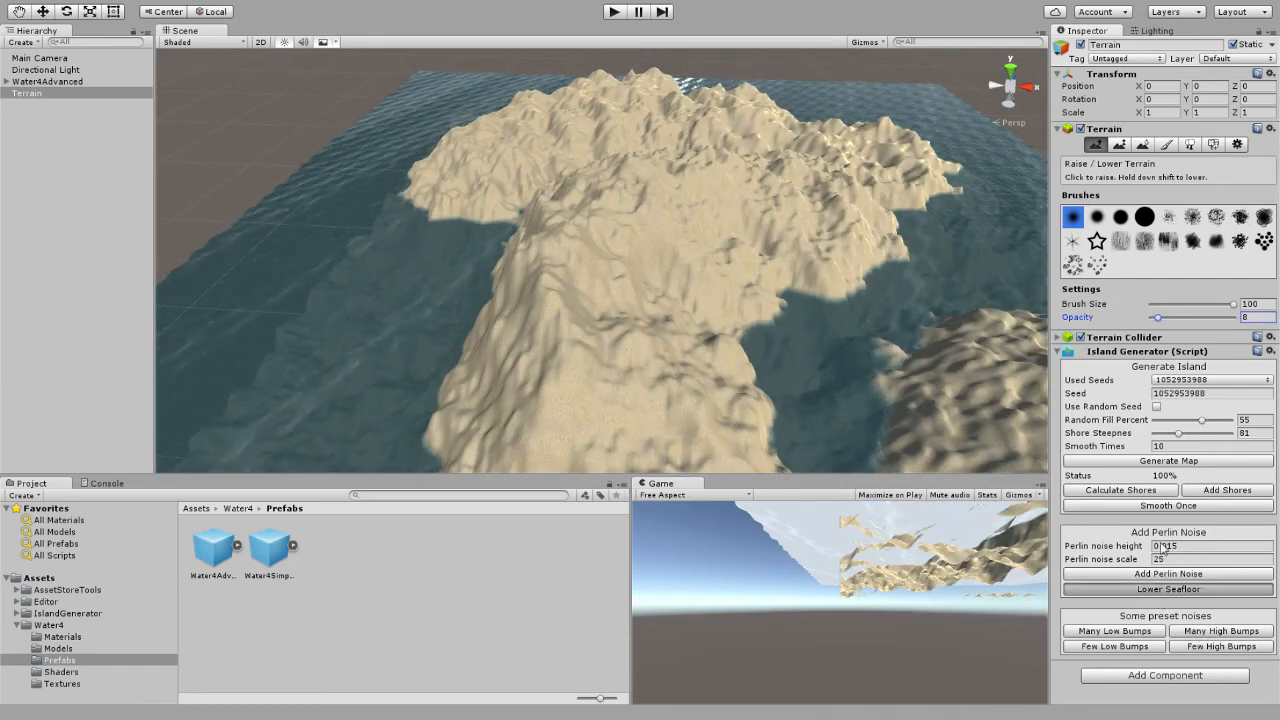
{"action": "left_click", "coordinate": [1171, 509]}
{"action": "left_click", "coordinate": [1171, 509]}
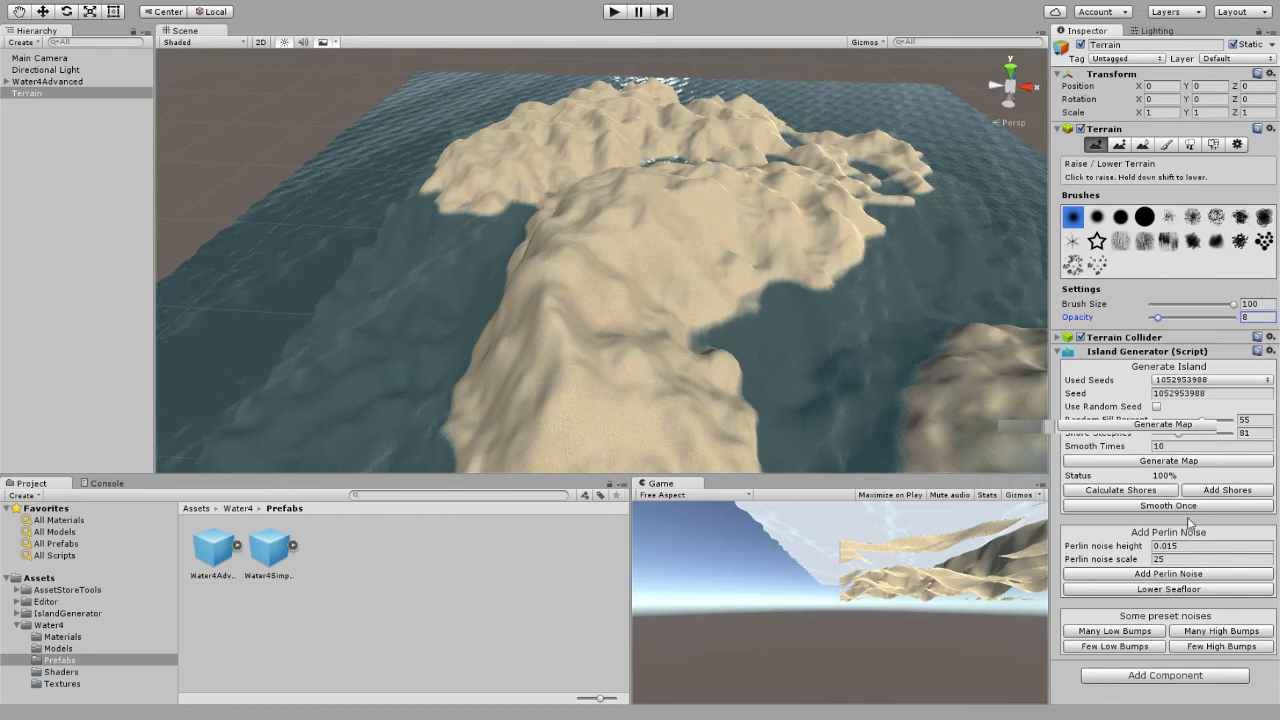
Lower the seafloor several times around the bumpy, hand-sculpted islands.
{"action": "left_click", "coordinate": [1177, 590]}
{"action": "left_click", "coordinate": [1177, 590]}
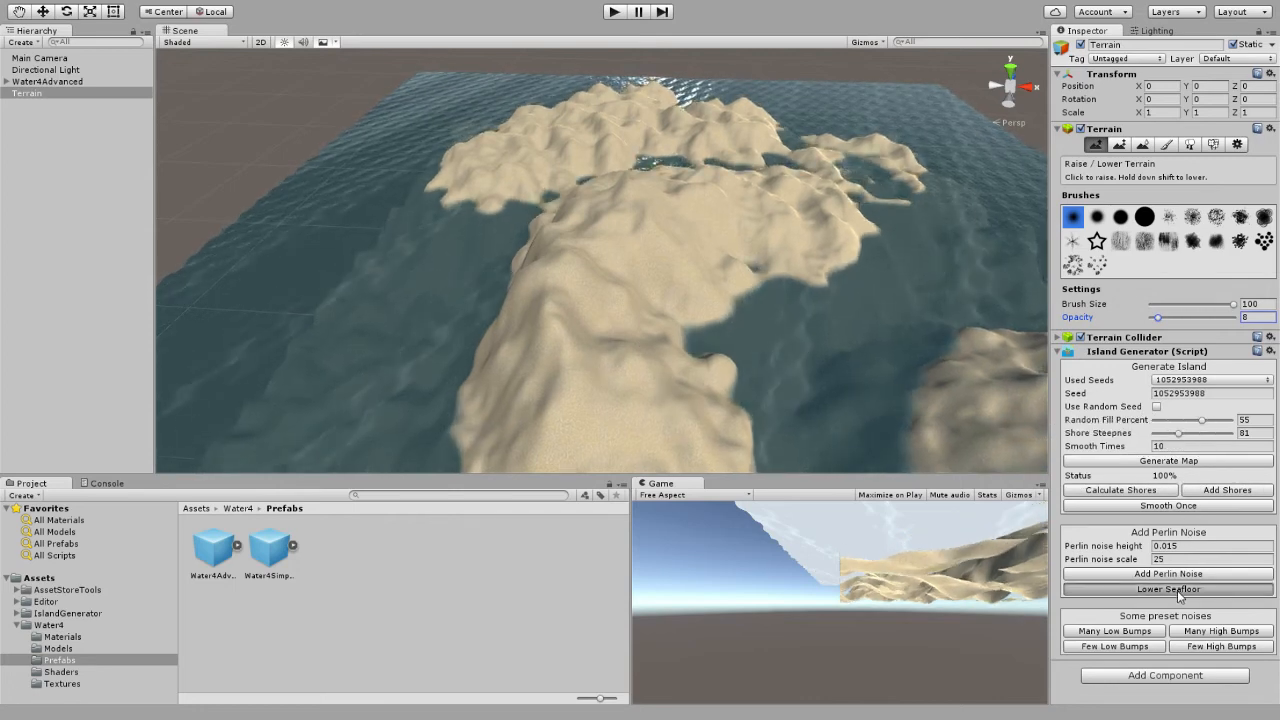
{"action": "left_click", "coordinate": [1177, 590]}
{"action": "left_click", "coordinate": [1177, 590]}
{"action": "left_click", "coordinate": [1177, 590]}
{"action": "left_click", "coordinate": [1177, 590]}
{"action": "left_click", "coordinate": [1177, 590]}
{"action": "left_click", "coordinate": [1177, 590]}
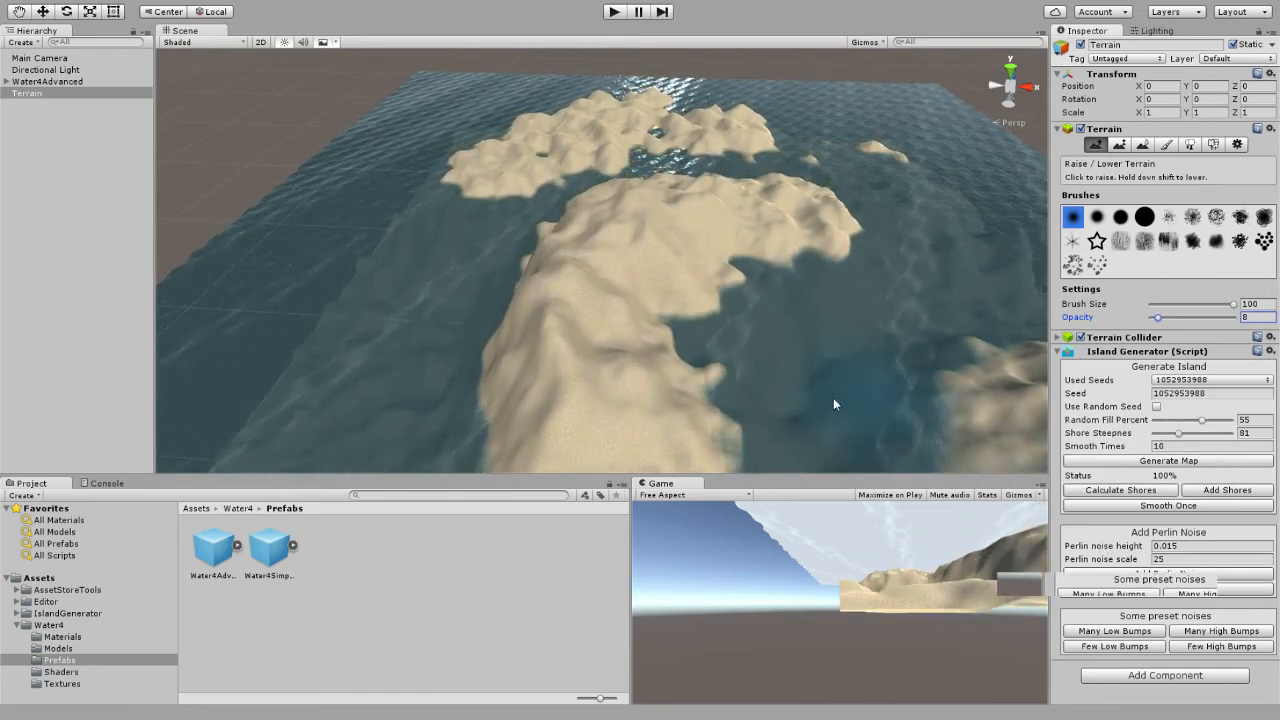
Smooth the near end of the long ridged island with the Smooth Height brush, raising its opacity to 79.
{"action": "mouse_move", "coordinate": [833, 397]}
{"action": "left_mouse_down", "text": "alt"}
{"action": "mouse_move", "coordinate": [1014, 371]}
{"action": "mouse_move", "coordinate": [829, 357]}
{"action": "mouse_move", "coordinate": [543, 371]}
{"action": "mouse_move", "coordinate": [443, 357]}
{"action": "mouse_move", "coordinate": [750, 180]}
{"action": "left_mouse_up", "text": "alt"}
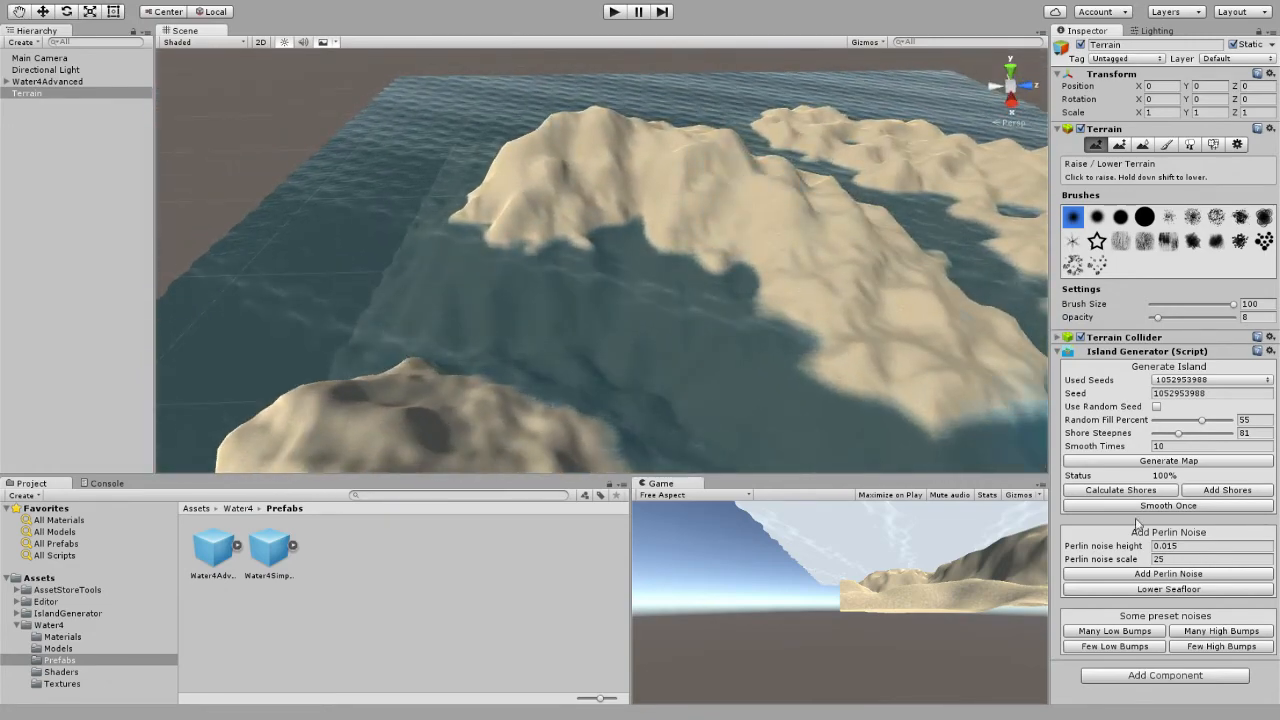
{"action": "left_click_drag", "start_coordinate": [845, 352], "coordinate": [818, 379], "text": "alt"}
{"action": "left_click", "coordinate": [1141, 146]}
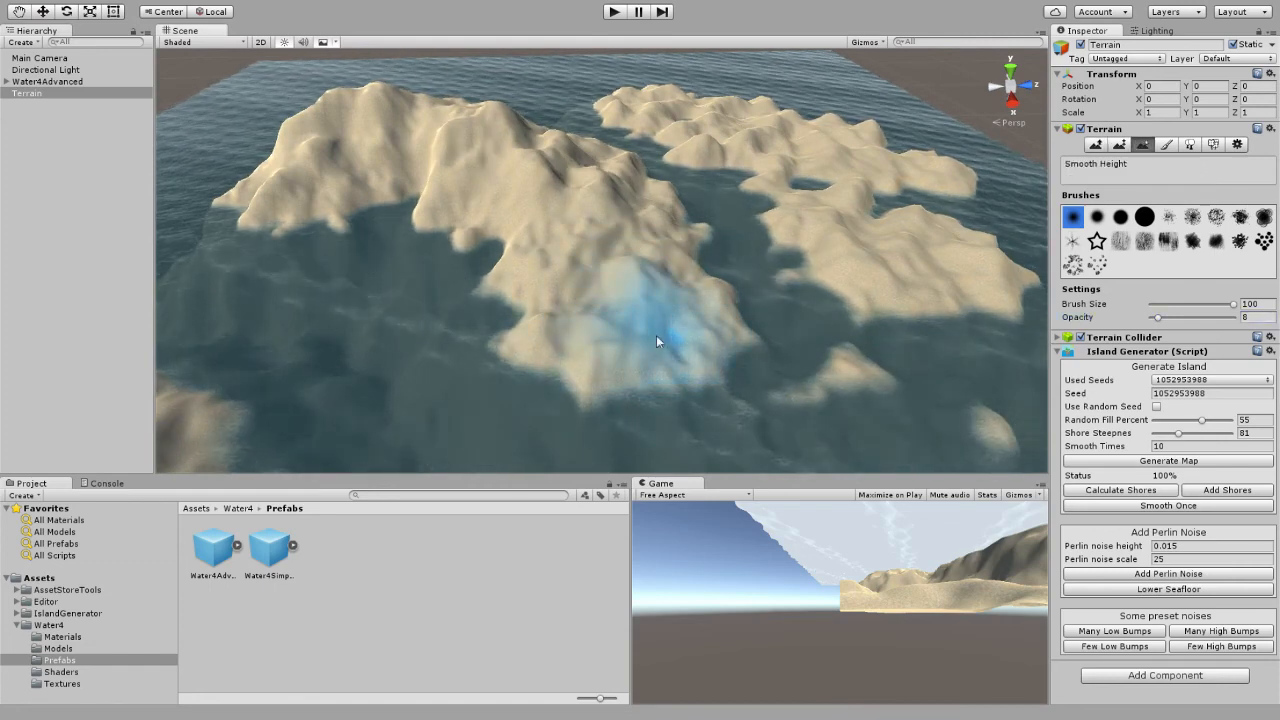
{"action": "left_click", "coordinate": [1158, 317]}
{"action": "left_click_drag", "start_coordinate": [1158, 317], "coordinate": [1215, 317]}
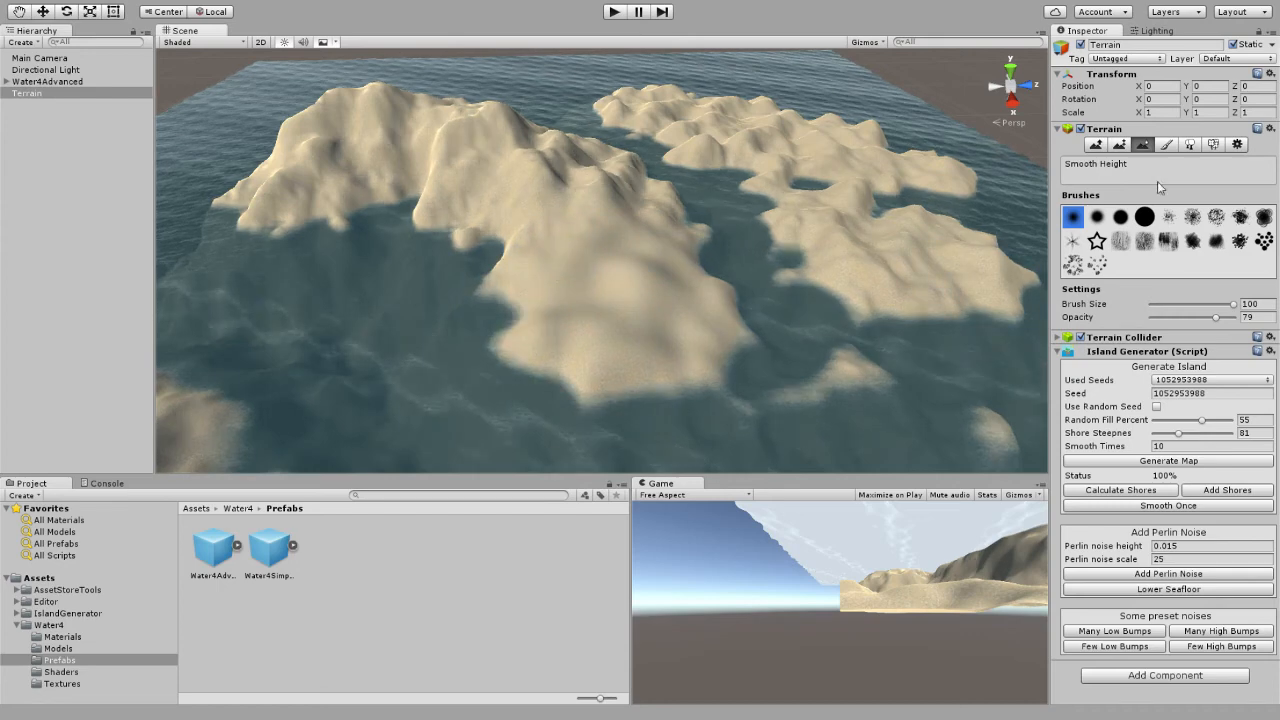
Flatten the near end of the ridged island with Paint Height at height 57.3414, and smooth its edge against the hills.
{"action": "left_click", "coordinate": [1120, 146]}
{"action": "mouse_move", "coordinate": [674, 362]}
{"action": "left_mouse_down"}
{"action": "mouse_move", "coordinate": [634, 283]}
{"action": "mouse_move", "coordinate": [628, 310]}
{"action": "mouse_move", "coordinate": [490, 330]}
{"action": "left_mouse_up"}
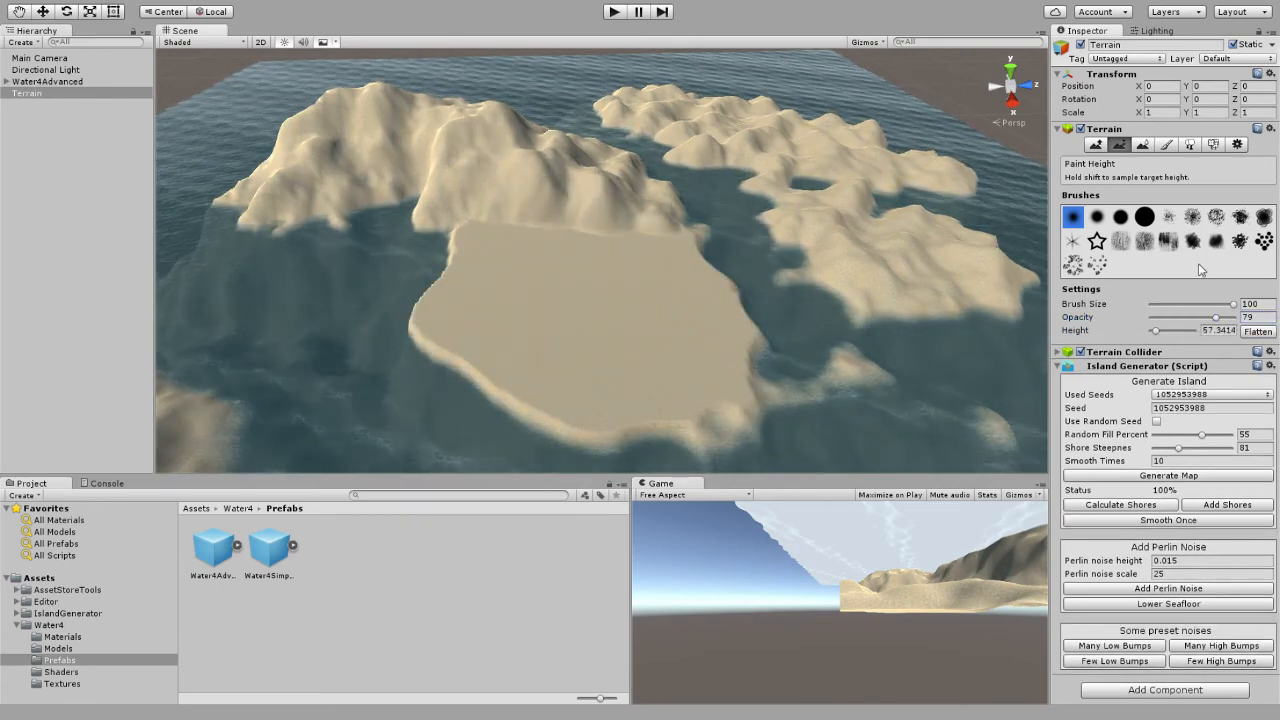
{"action": "left_click", "coordinate": [1142, 146]}
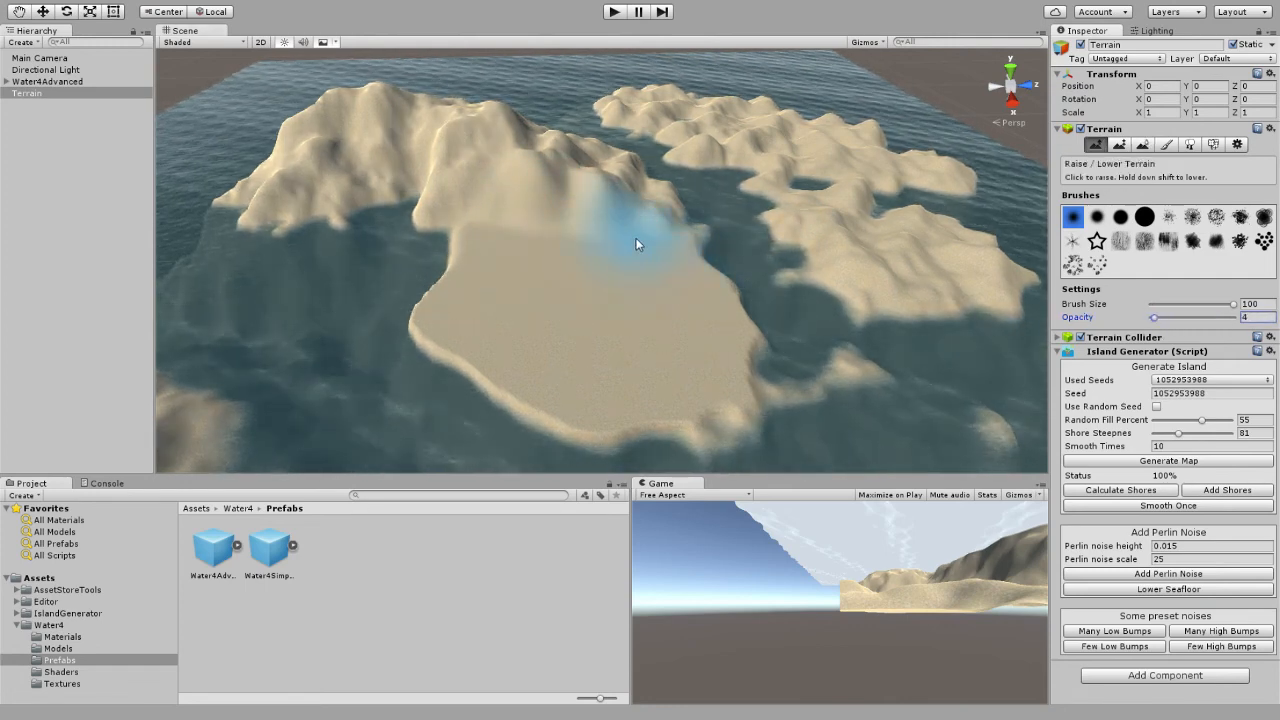
Lower the plateau's coastal side with Raise / Lower Terrain at opacity 4, and add Many High Bumps noise to the terrain.
{"action": "left_click_drag", "start_coordinate": [528, 262], "coordinate": [598, 267]}
{"action": "mouse_move", "coordinate": [583, 403]}
{"action": "left_mouse_down", "text": "shift"}
{"action": "mouse_move", "coordinate": [437, 323]}
{"action": "mouse_move", "coordinate": [560, 340]}
{"action": "mouse_move", "coordinate": [429, 323]}
{"action": "mouse_move", "coordinate": [394, 346]}
{"action": "left_mouse_up", "text": "shift"}
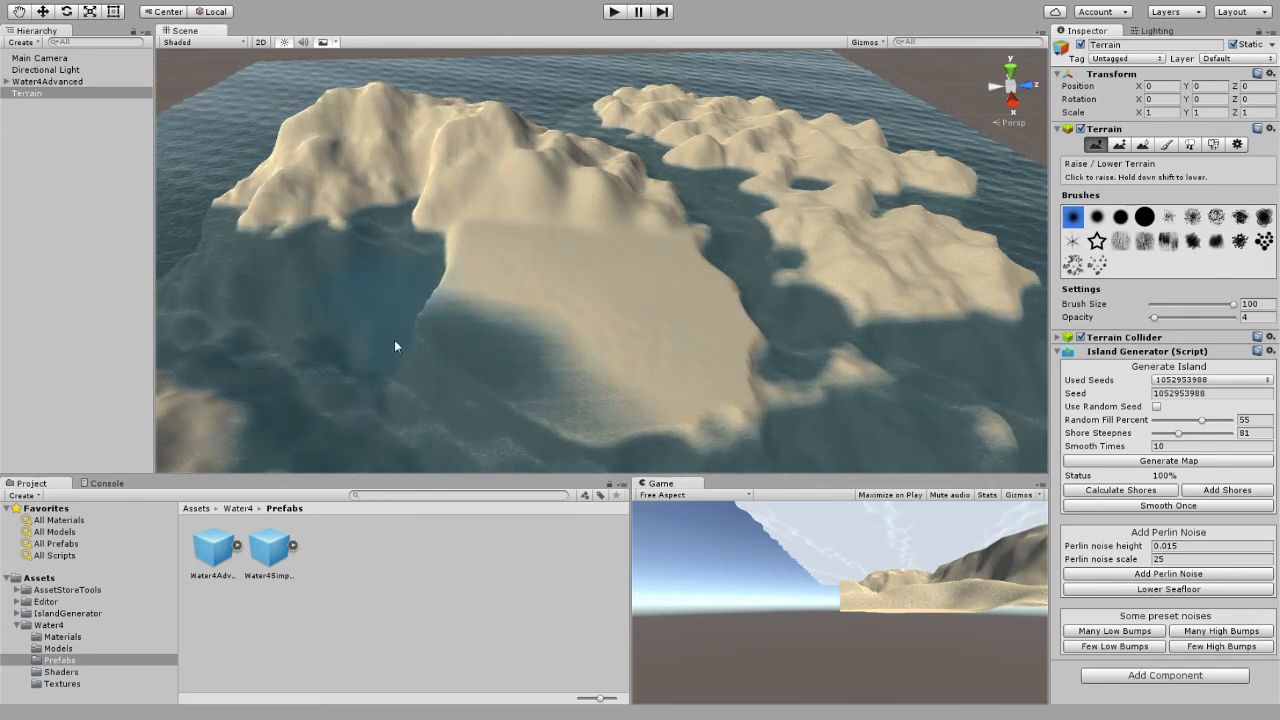
{"action": "left_click", "coordinate": [1198, 645]}
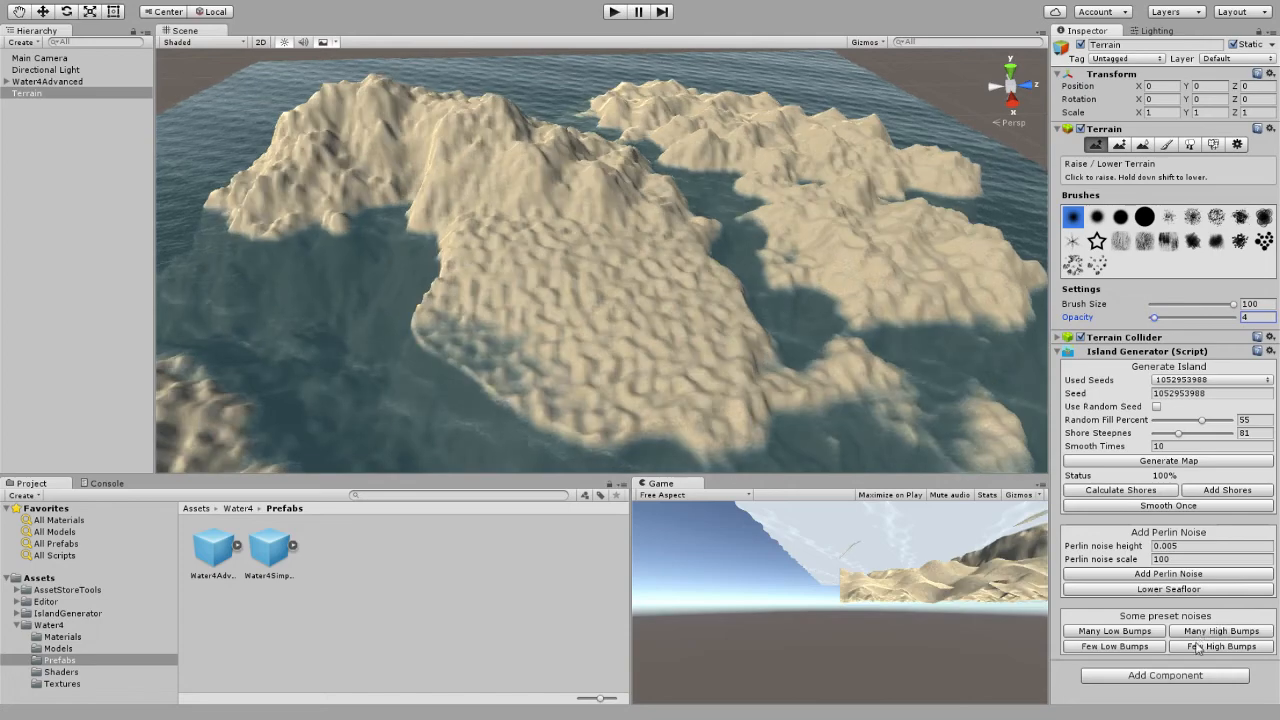
Lower the seafloor around the bumpy plateau and smooth the terrain once.
{"action": "left_click", "coordinate": [1170, 589]}
{"action": "left_click_drag", "start_coordinate": [880, 380], "coordinate": [390, 335], "text": "alt"}
{"action": "left_click", "coordinate": [1156, 506]}
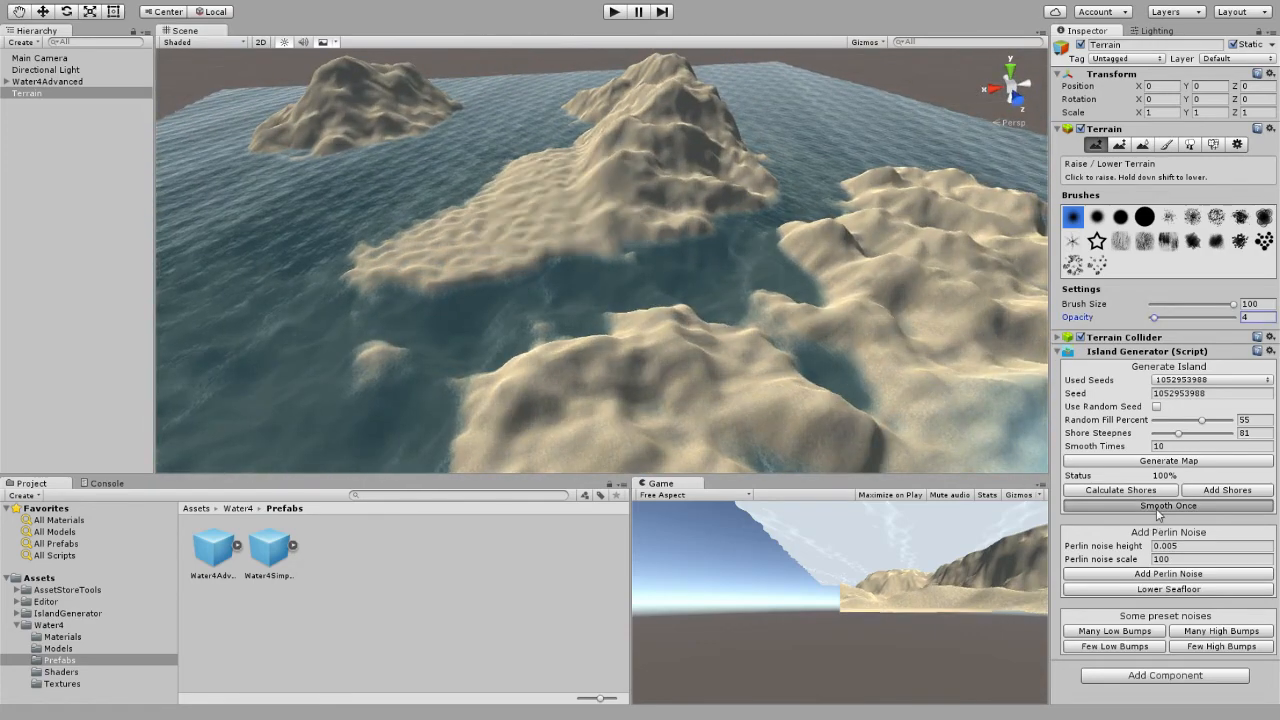
Fly around the terrain to examine the sculpted islands and their shorelines from several sides.
{"action": "key", "text": "w"}
{"action": "right_click_drag", "start_coordinate": [645, 320], "coordinate": [944, 359]}
{"action": "key", "text": "a"}
{"action": "key", "text": "s"}
{"action": "mouse_move", "coordinate": [822, 328]}
{"action": "right_mouse_down"}
{"action": "mouse_move", "coordinate": [674, 346]}
{"action": "mouse_move", "coordinate": [700, 344]}
{"action": "mouse_move", "coordinate": [691, 357]}
{"action": "right_mouse_up"}
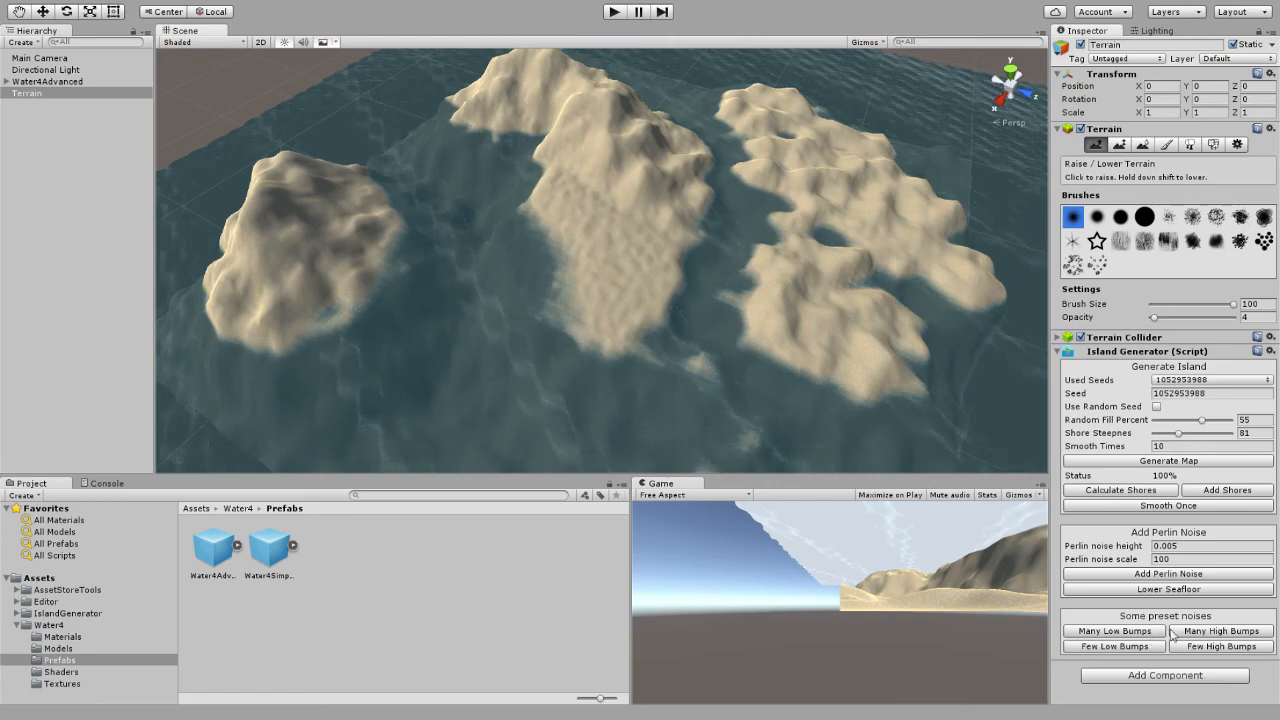
{"action": "key", "text": "d"}
{"action": "mouse_move", "coordinate": [863, 383]}
{"action": "right_mouse_down"}
{"action": "mouse_move", "coordinate": [743, 349]}
{"action": "mouse_move", "coordinate": [803, 374]}
{"action": "mouse_move", "coordinate": [400, 375]}
{"action": "mouse_move", "coordinate": [559, 359]}
{"action": "right_mouse_up"}
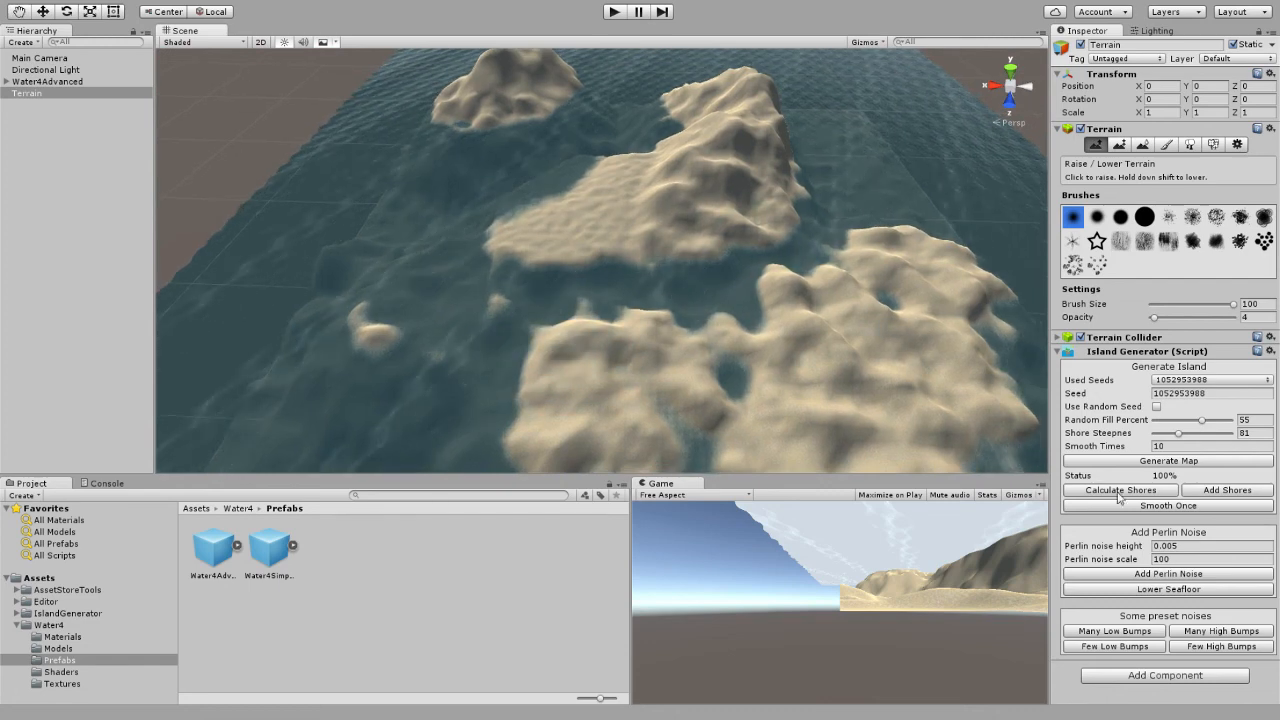
Enable the random seed option and generate several new island maps in a row.
{"action": "left_click", "coordinate": [1183, 461]}
{"action": "right_click_drag", "start_coordinate": [850, 345], "coordinate": [729, 316]}
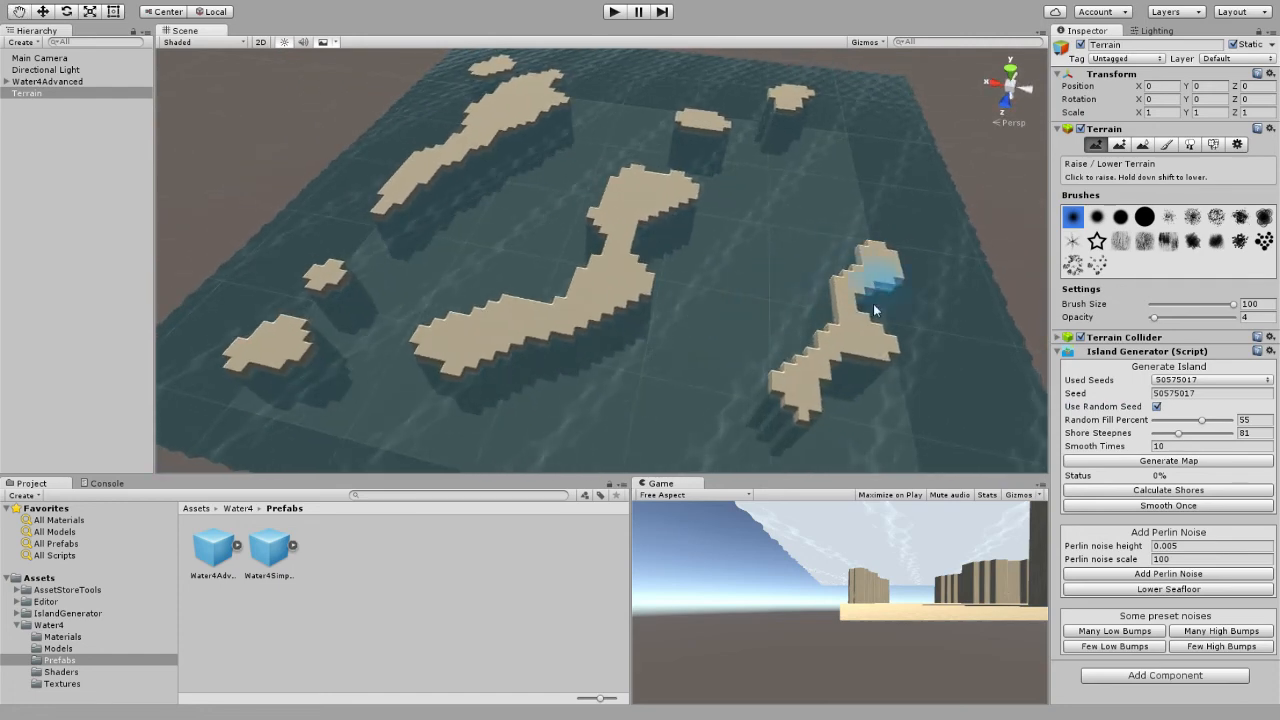
{"action": "left_click", "coordinate": [1182, 463]}
{"action": "left_click", "coordinate": [1182, 463]}
{"action": "left_click", "coordinate": [1183, 461]}
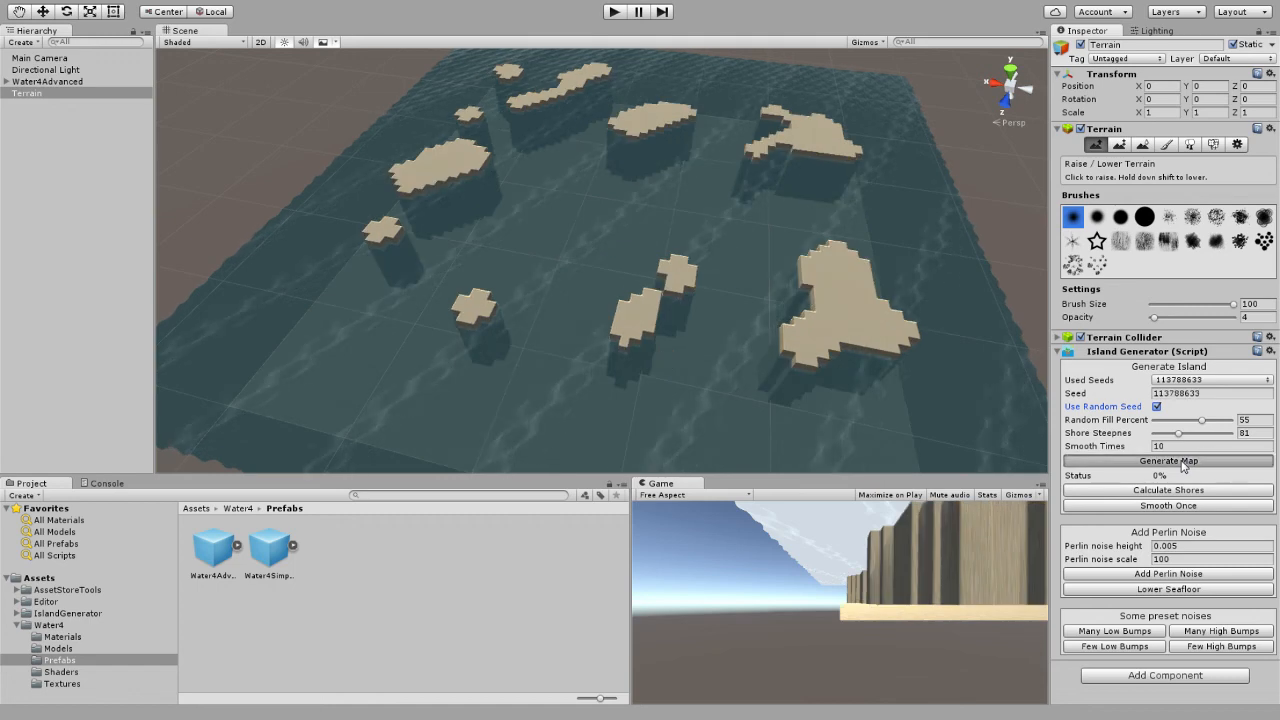
{"action": "left_click", "coordinate": [1183, 461]}
{"action": "left_click_drag", "start_coordinate": [832, 317], "coordinate": [865, 276], "text": "alt"}
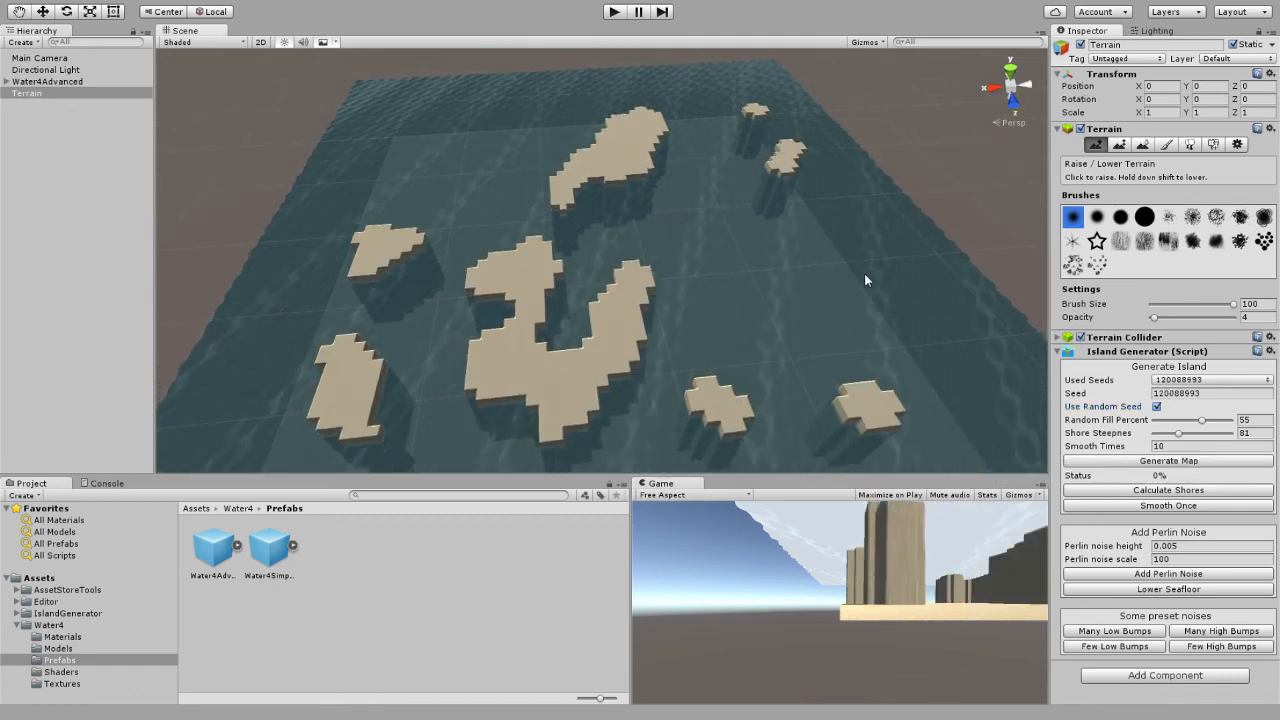